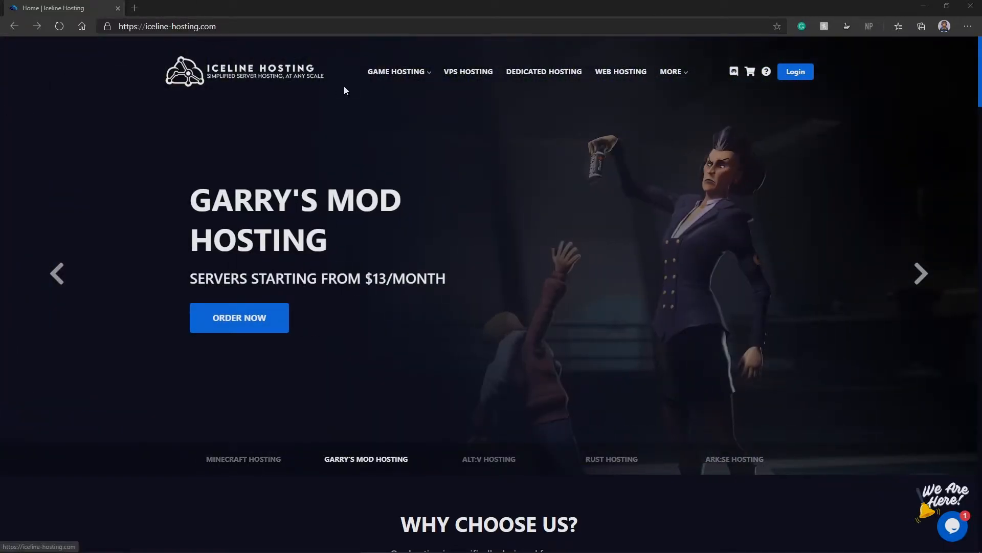
- Open the FiveM hosting page from the full list of hosted games
mouse_move(381, 74)
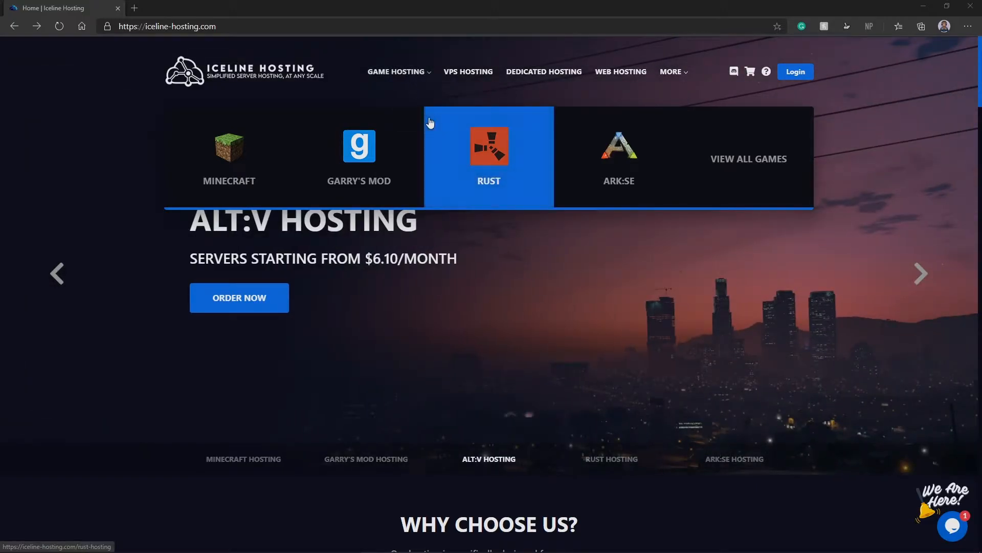
left_click(714, 169)
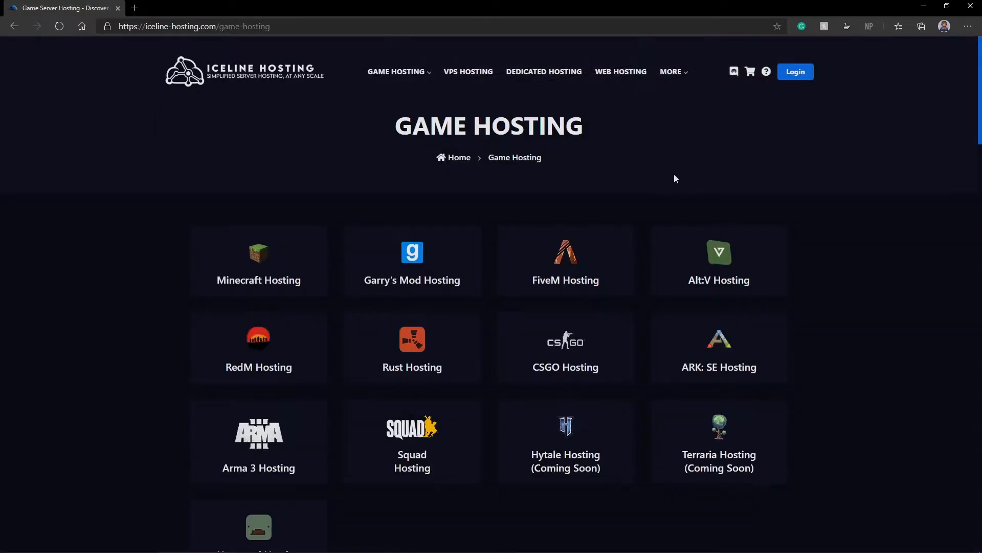
left_click(606, 269)
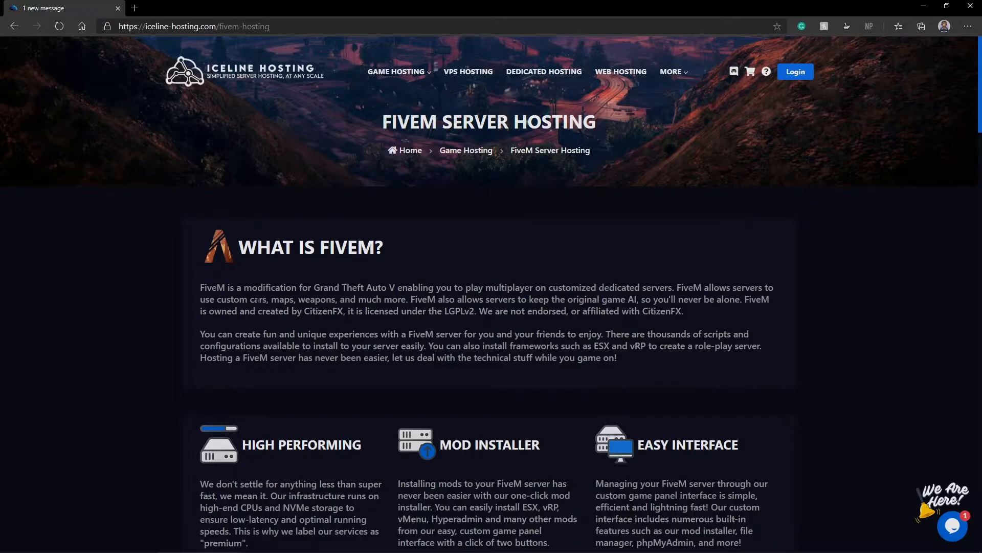
- Examine the FiveM feature descriptions, the standard plans and the custom plans with their prices
scroll(241, 299, "down", 1)
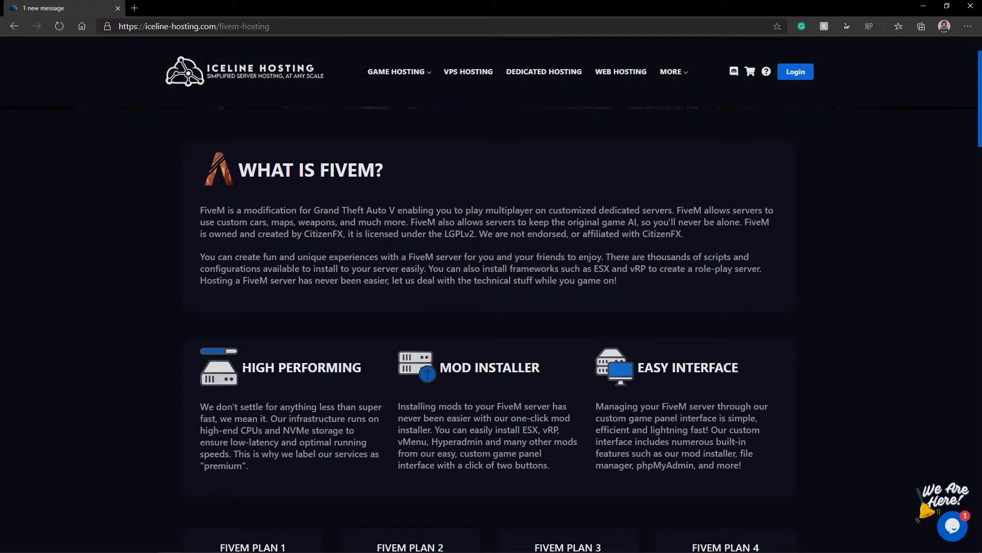
scroll(190, 274, "down", 1)
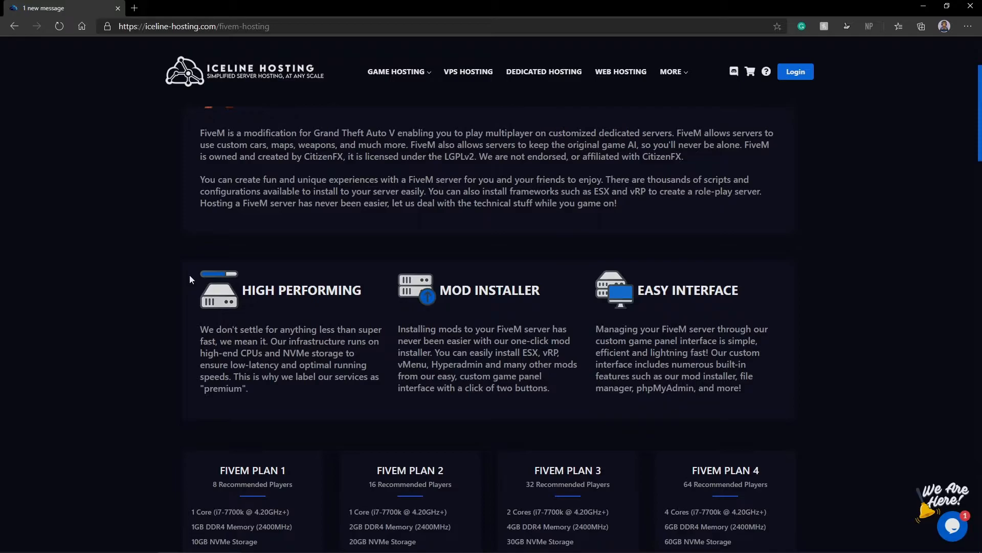
scroll(330, 266, "down", 5)
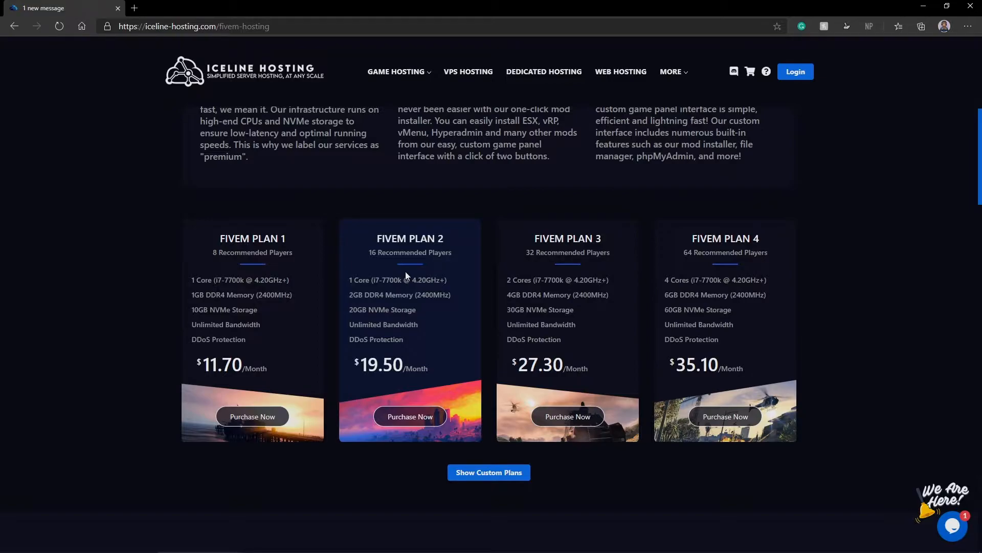
left_click(478, 473)
scroll(476, 478, "down", 4)
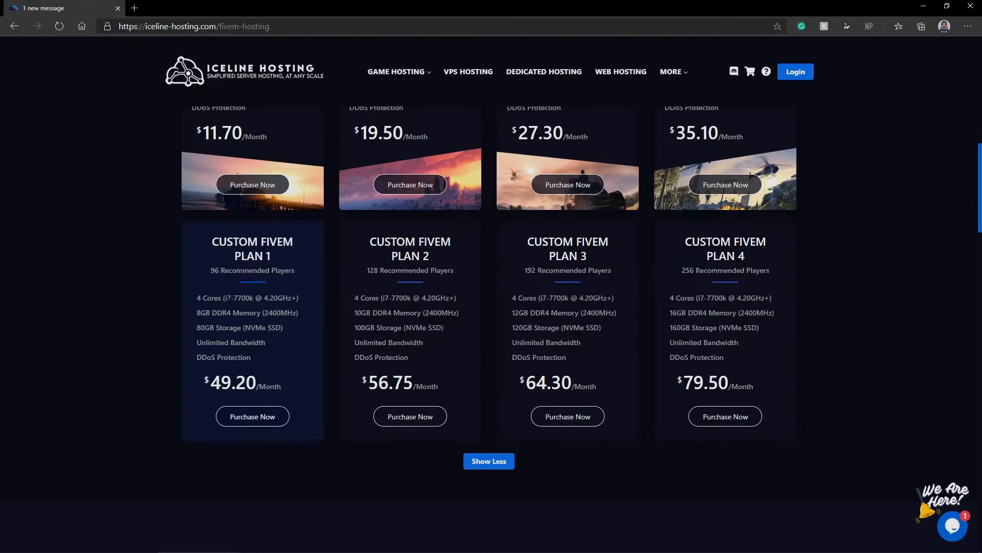
scroll(466, 253, "up", 4)
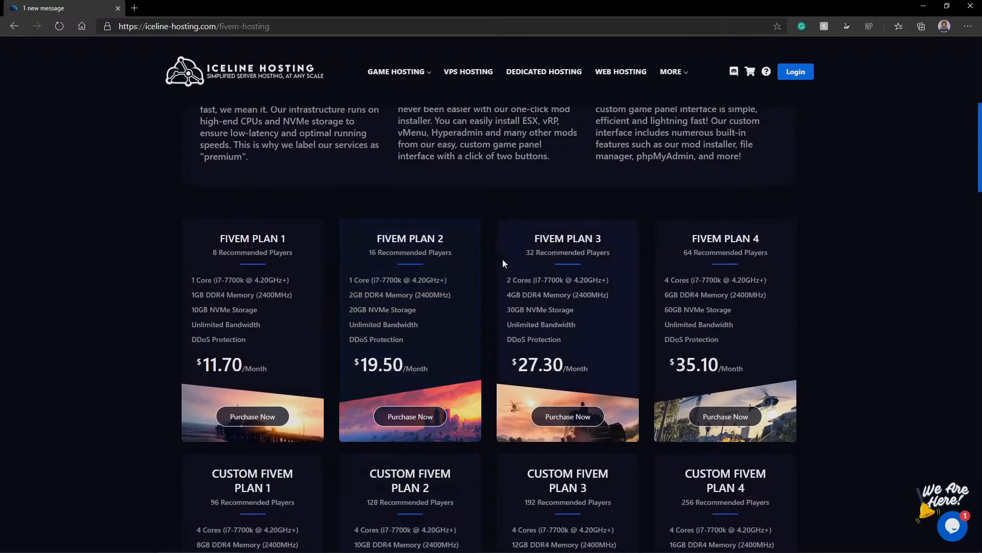
- Order FiveM Plan 1 and go over its specifications on the configuration page
left_click(261, 420)
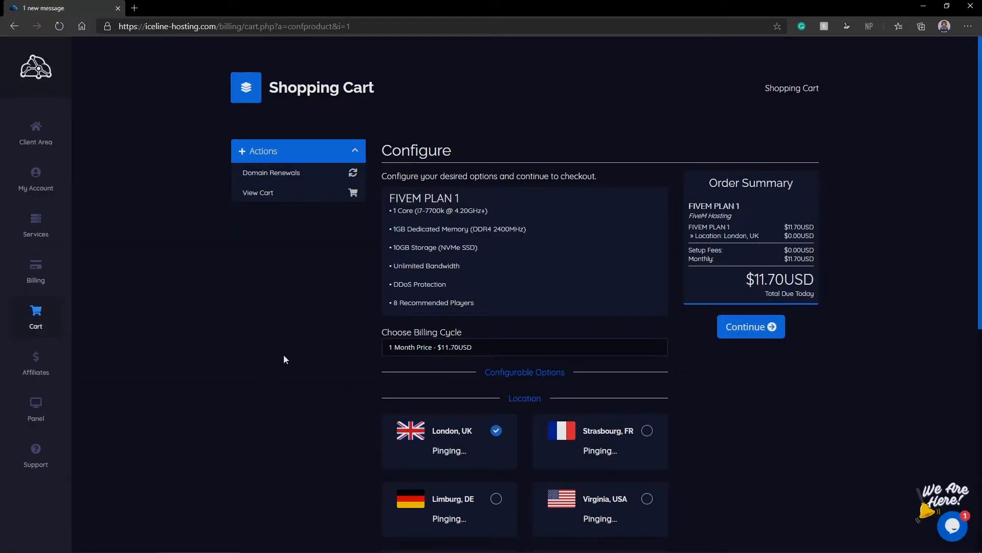
left_click_drag(390, 207, 428, 303)
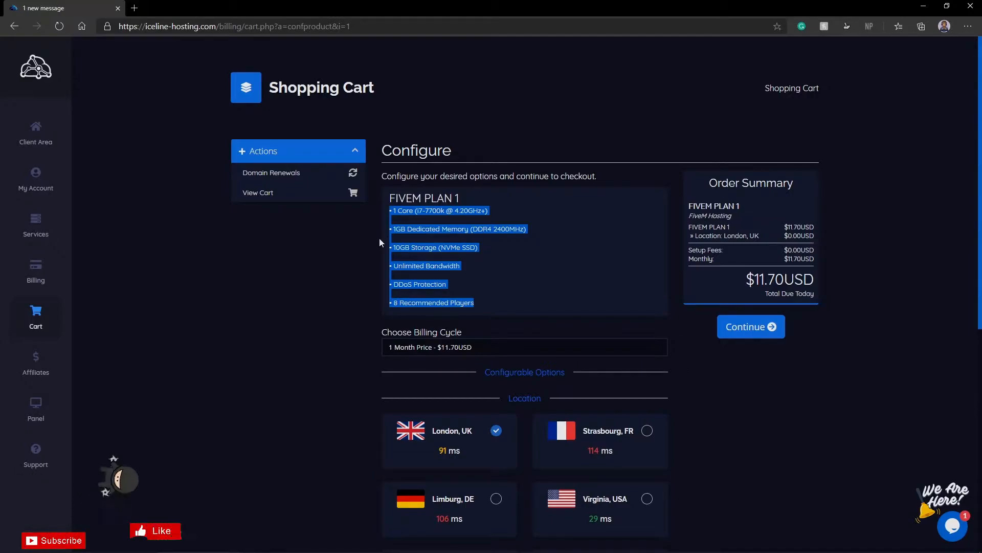
left_click(417, 254)
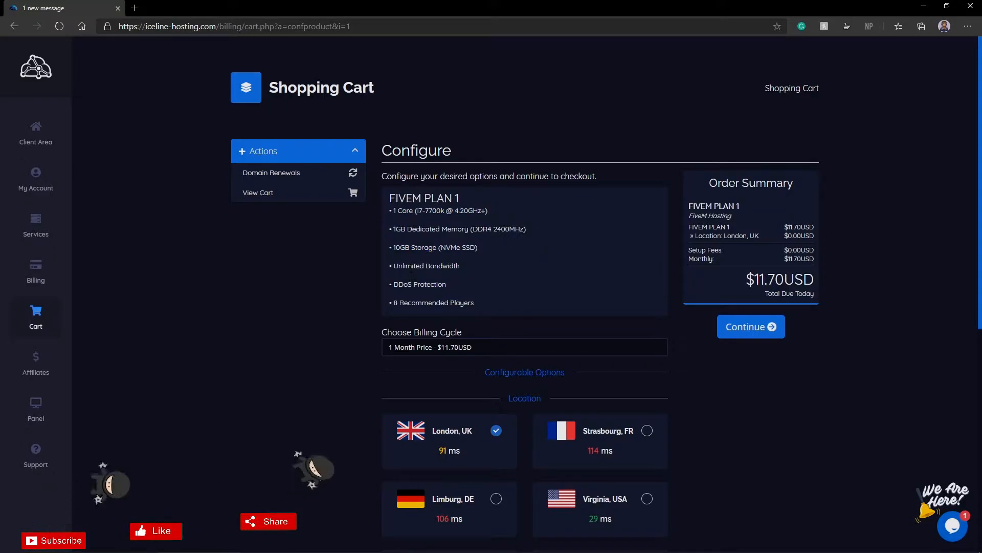
triple_click(412, 266)
left_click(415, 301)
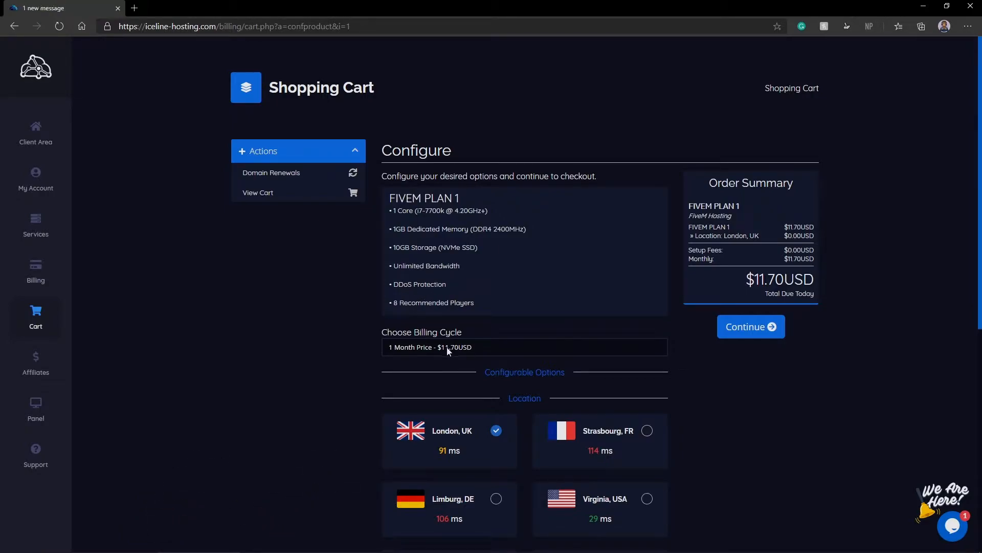
- Try the 12 Month billing cycle for FiveM Plan 1 and set it back to 1 Month
scroll(448, 350, "down", 2)
left_click(451, 276)
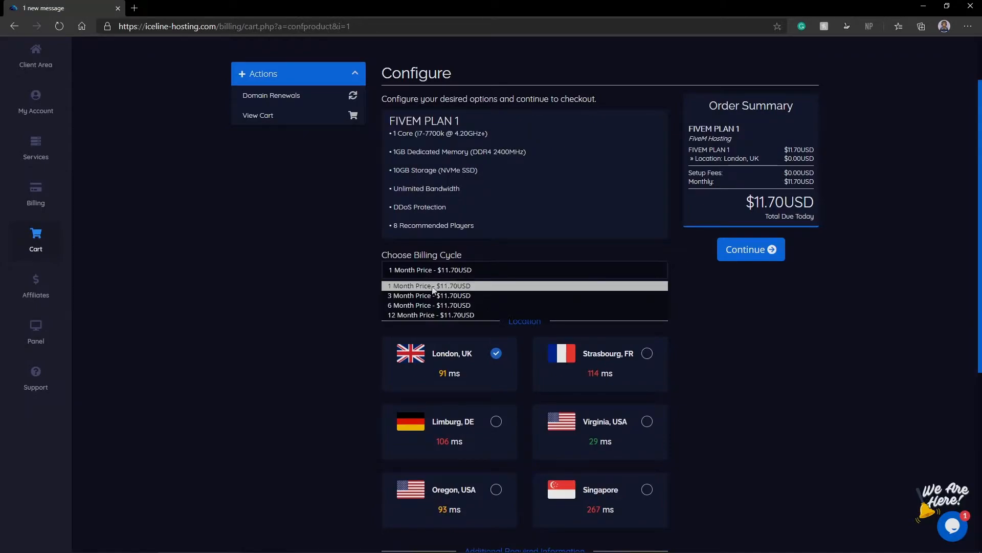
left_click(415, 315)
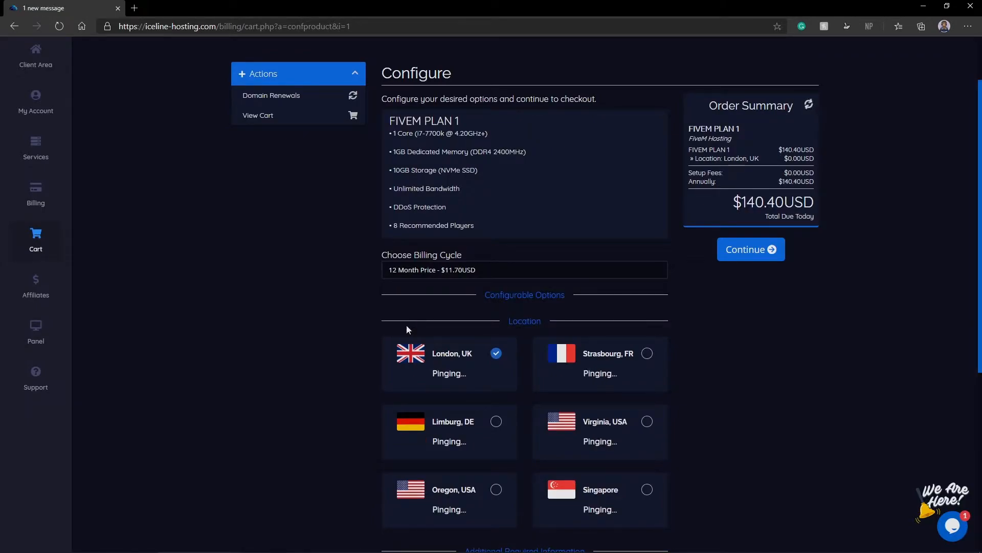
left_click(479, 268)
left_click(407, 285)
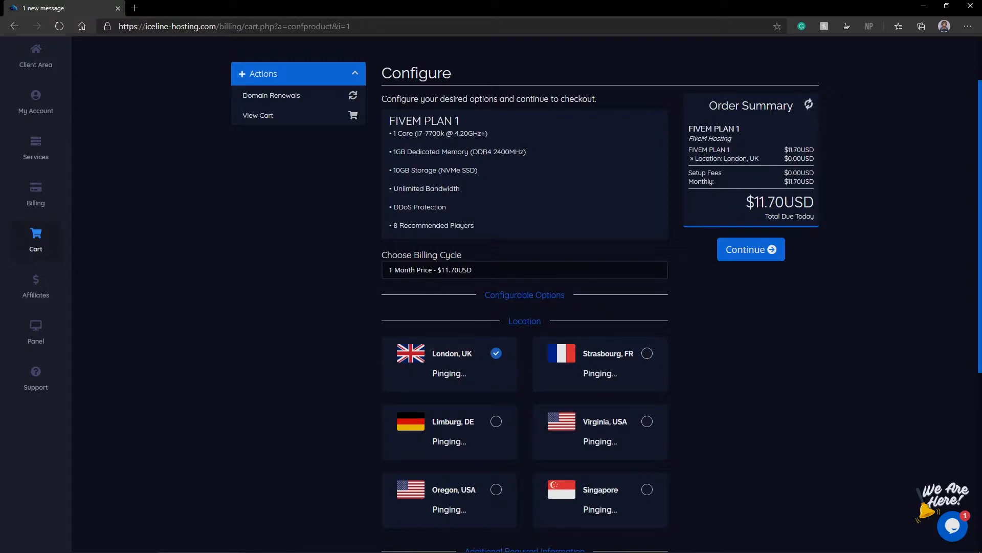
- Set the server location to Virginia, USA
scroll(469, 344, "down", 1)
scroll(469, 344, "down", 3)
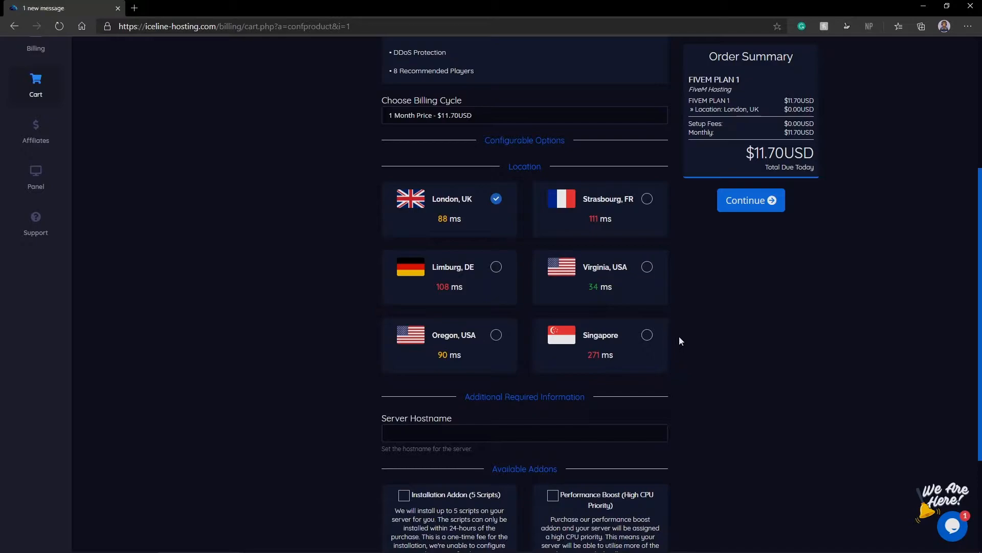
left_click(643, 277)
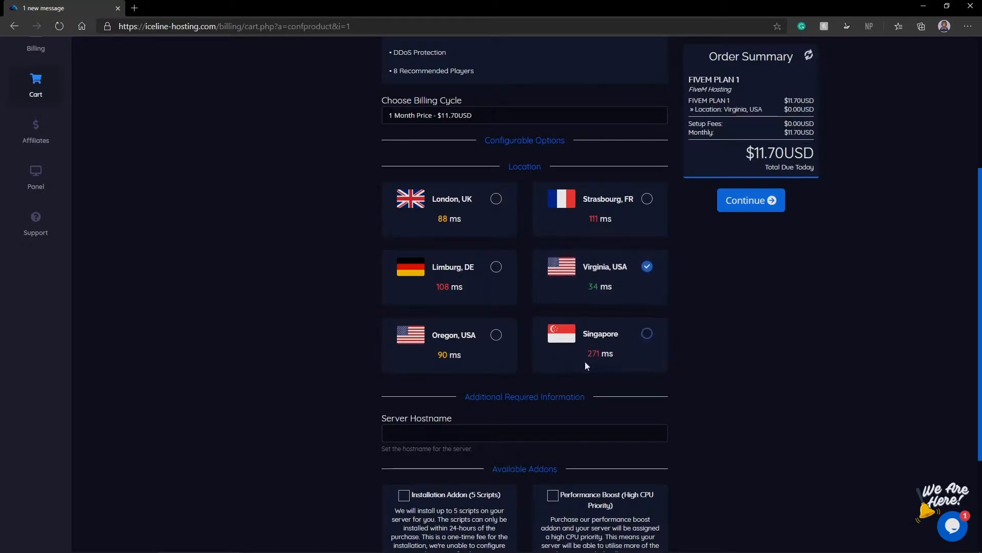
- Enter "Iceline Hosting Demo Panel" as the server hostname and continue to the cart review without any addons
scroll(585, 361, "down", 2)
left_click(563, 357)
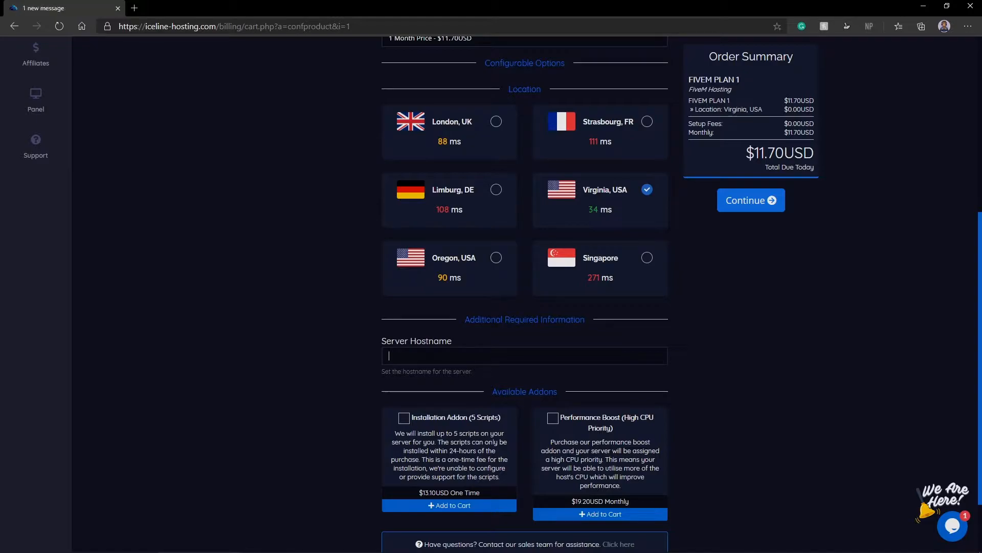
type("Iceline Hosting Demo Panel")
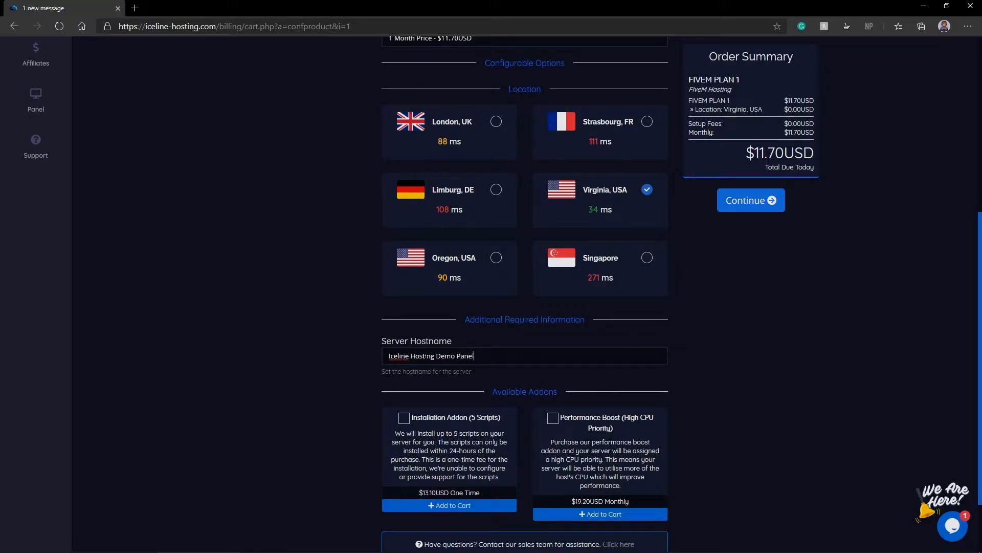
scroll(429, 398, "down", 2)
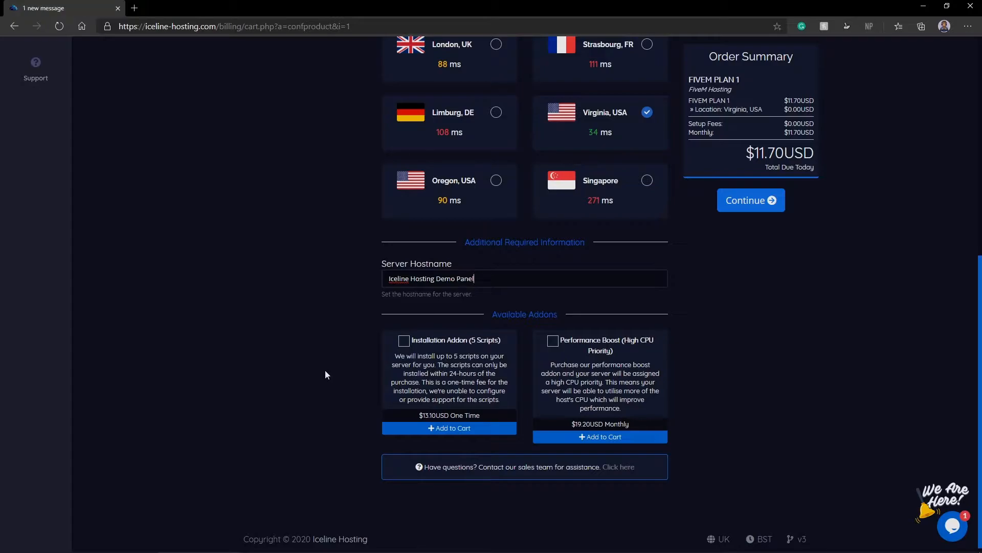
scroll(519, 379, "down", 1)
scroll(519, 380, "up", 5)
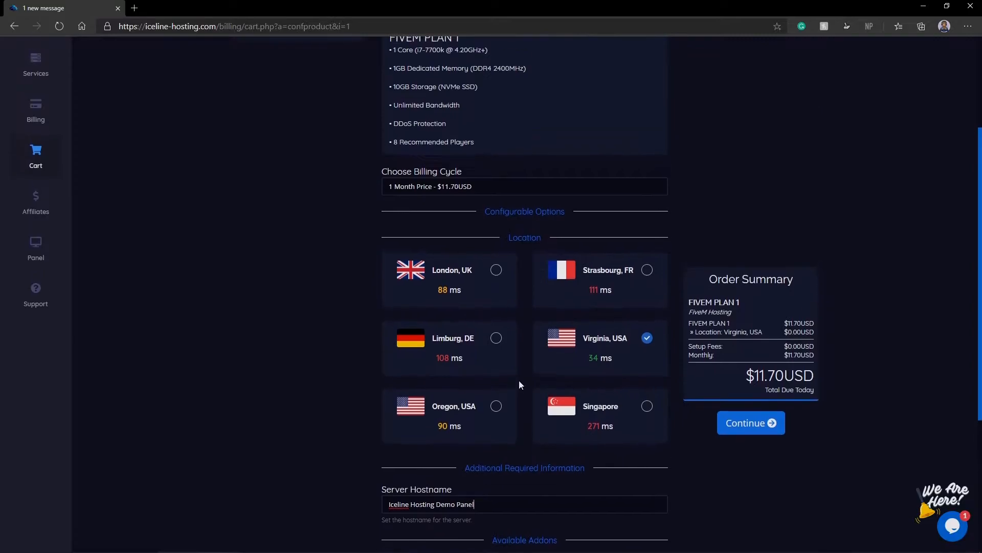
left_click(752, 200)
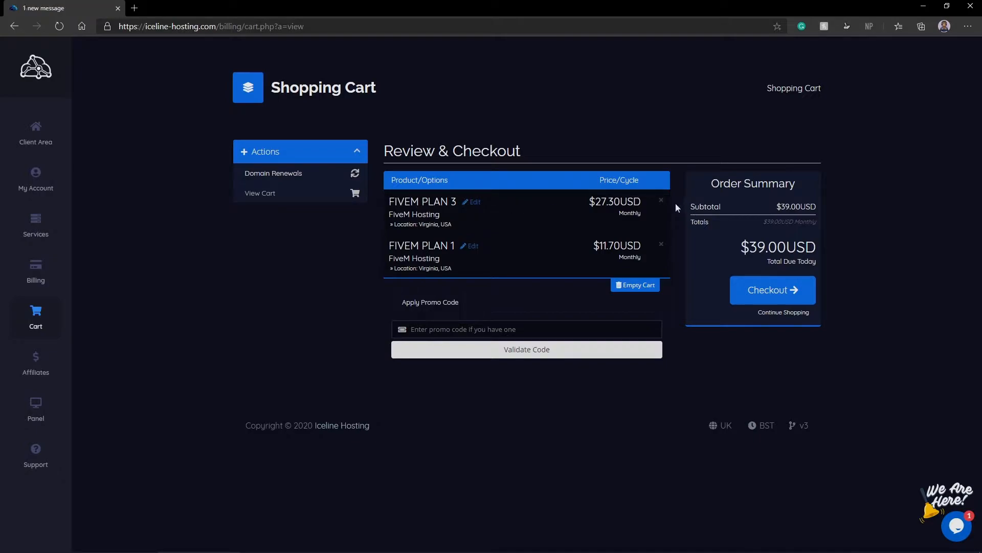
- Remove FiveM Plan 3 from the cart and proceed to checkout without a promo code
left_click(661, 200)
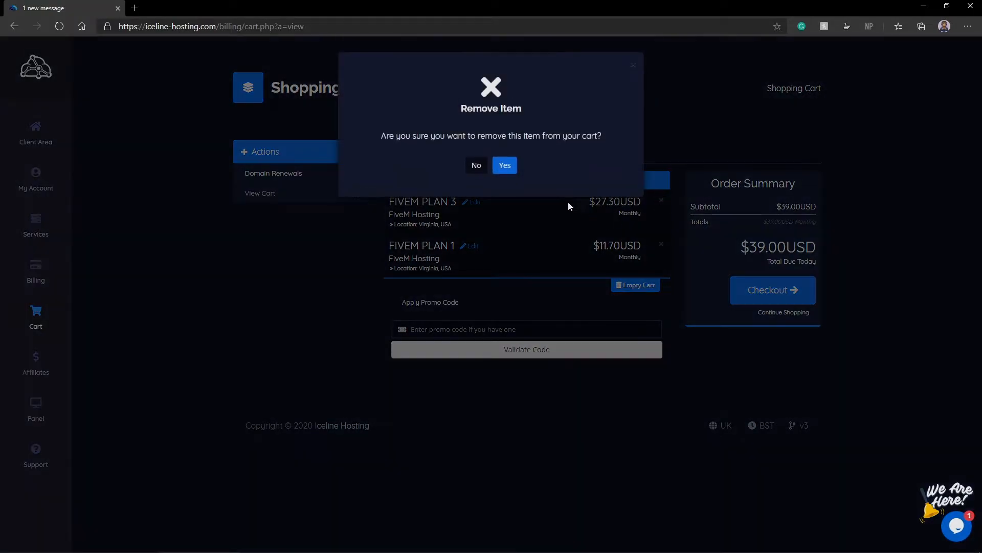
left_click(508, 168)
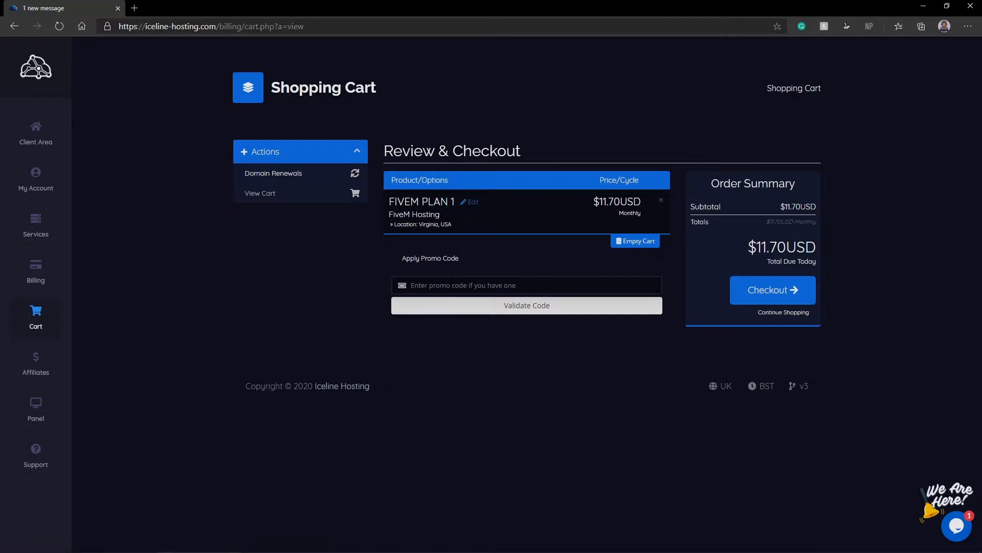
left_click(452, 284)
left_click(775, 291)
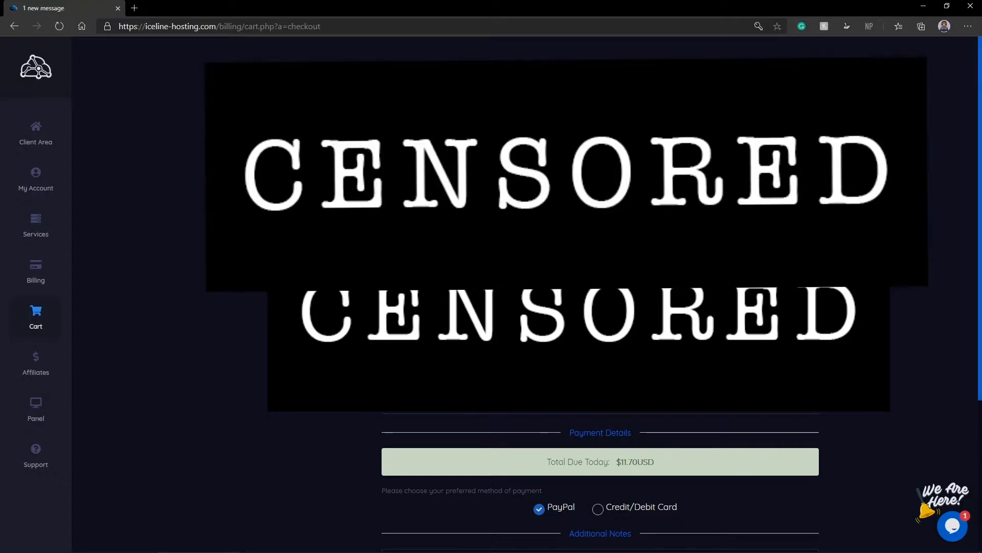
- Review the payment methods, additional notes field and Terms of Service agreement on the checkout page
scroll(566, 446, "down", 2)
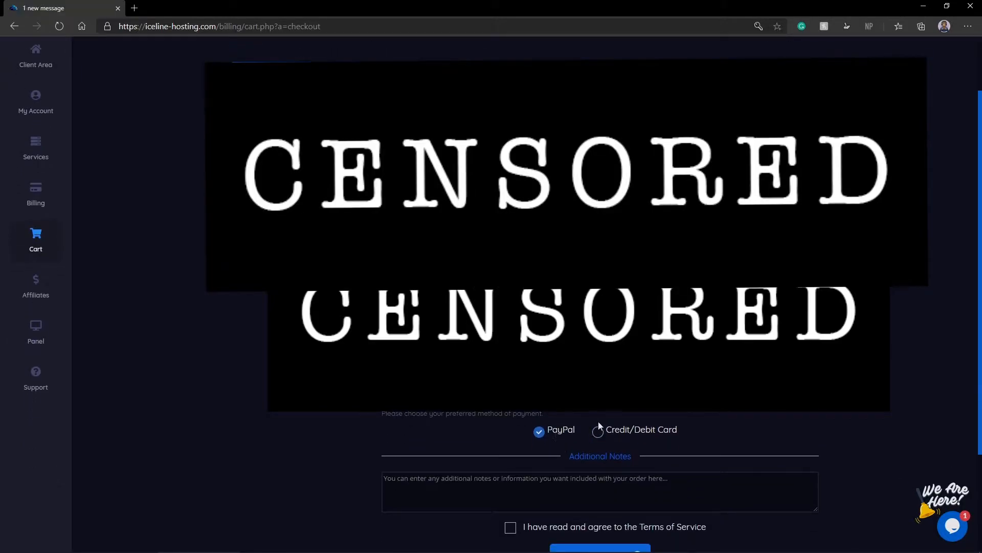
scroll(567, 450, "down", 2)
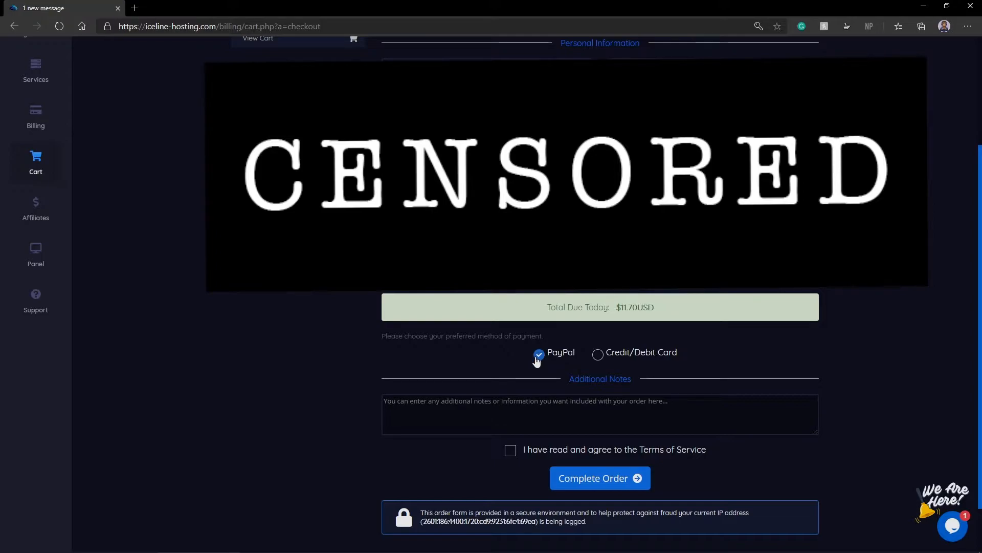
scroll(69, 111, "up", 2)
- Open the paid invoice from the account's invoice list, review its details and return to the list
mouse_move(61, 193)
left_click(103, 190)
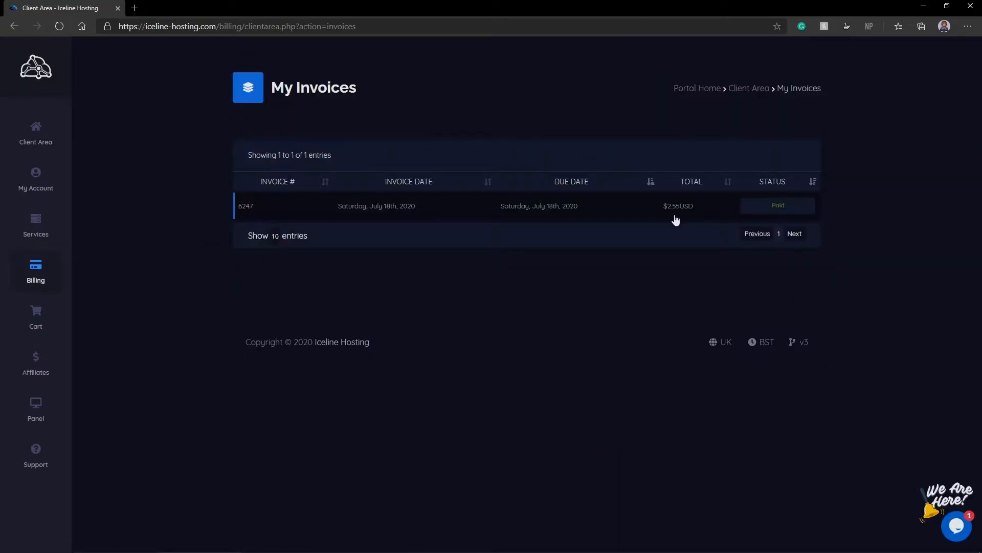
left_click(675, 218)
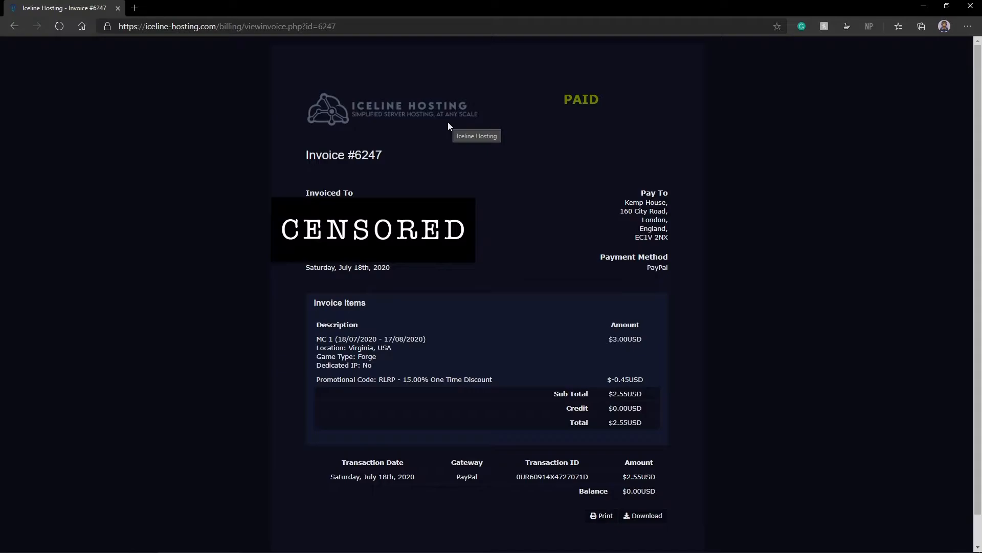
key("alt+Left")
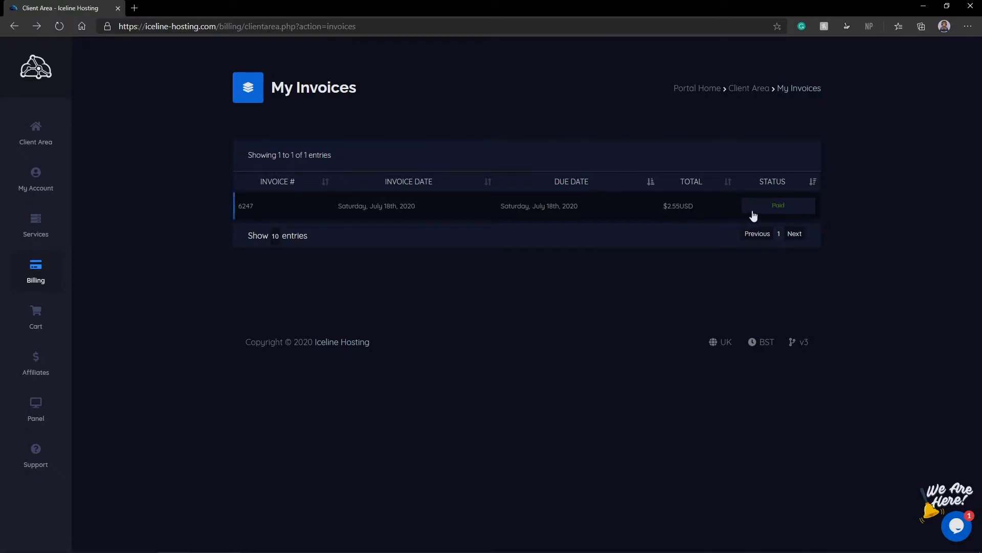
- Open the Iceline Game Panel and bring up the list of accessible servers
mouse_move(49, 422)
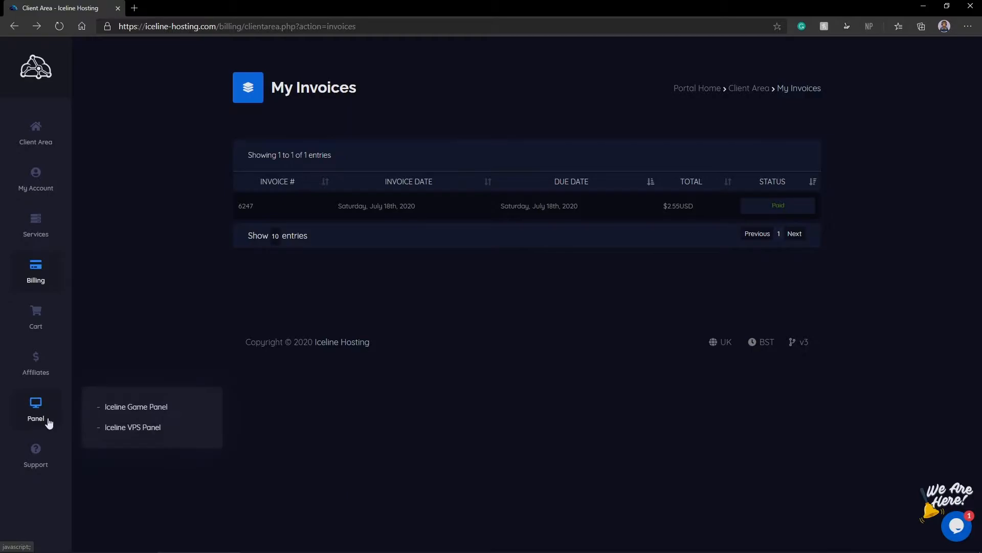
left_click(124, 408)
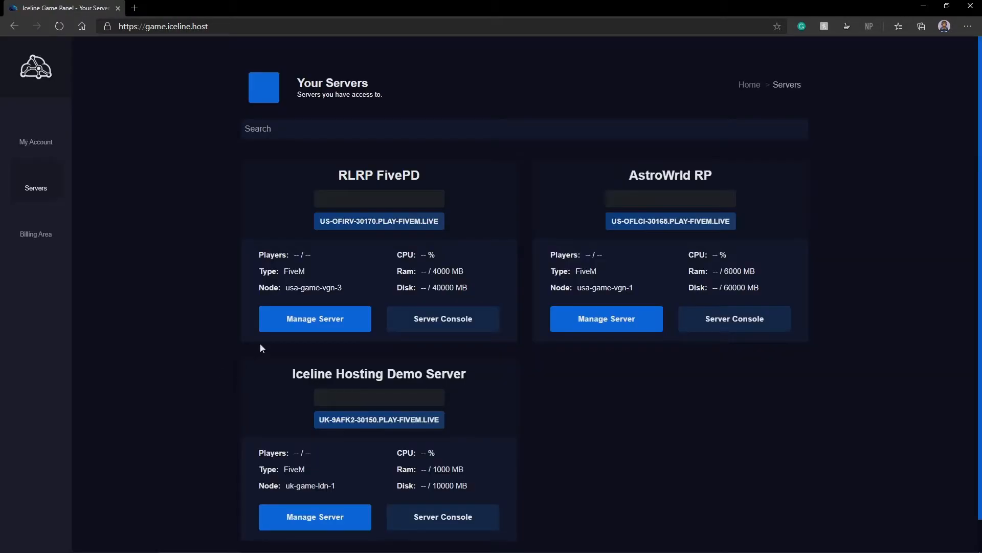
scroll(260, 348, "down", 1)
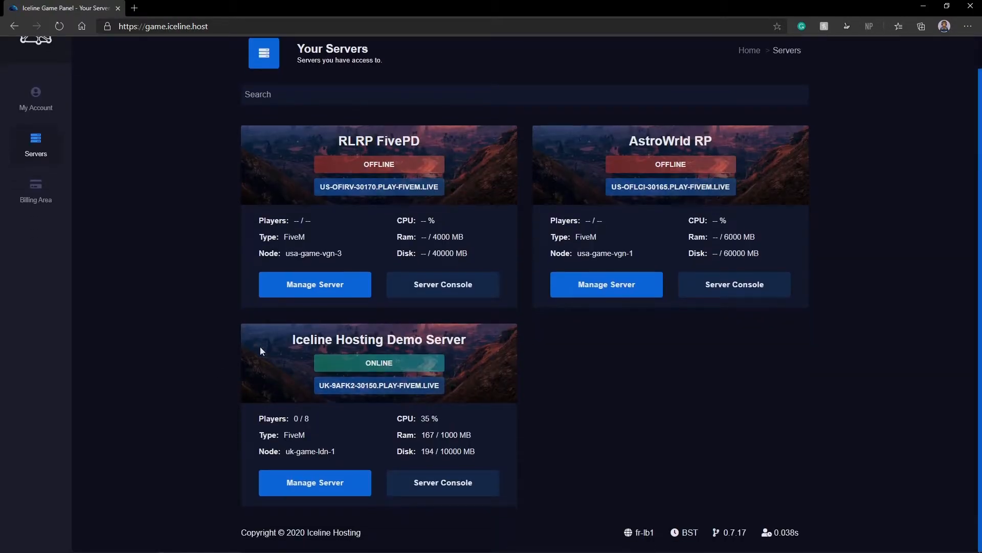
- Open the server console of the Iceline Hosting Demo Server
triple_click(306, 340)
left_click(307, 341)
left_click(332, 481)
left_click(438, 482)
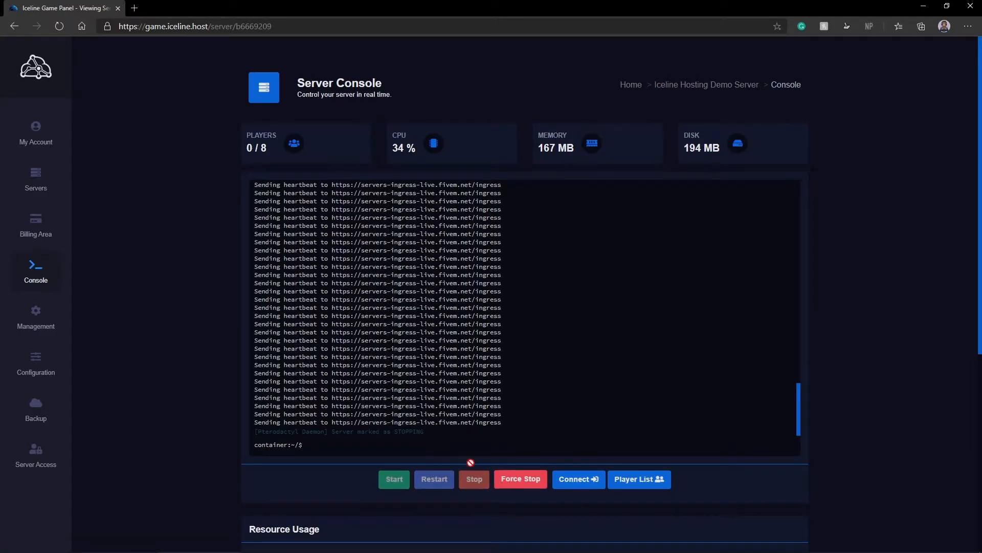
left_click(30, 189)
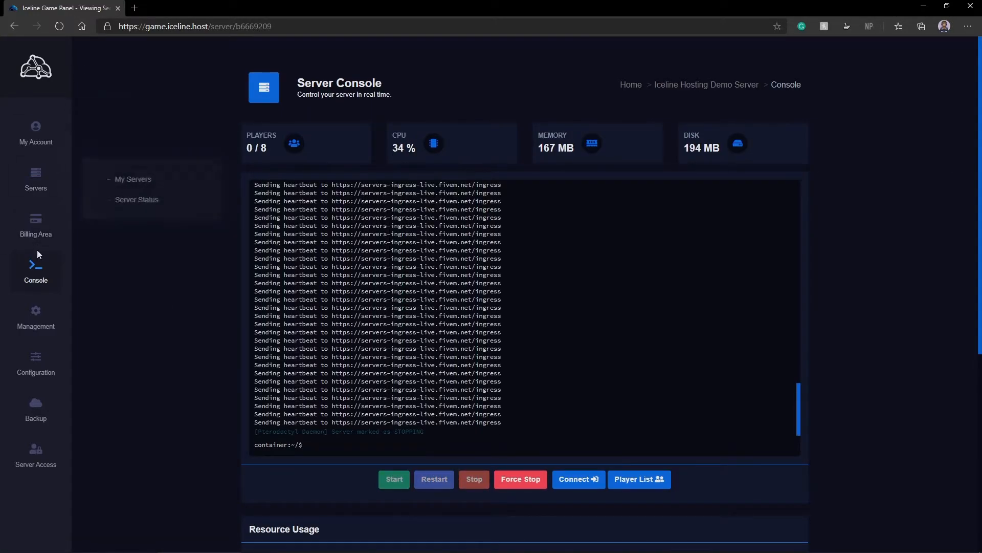
- Reload the server console page and open the server's startup parameters
left_click(57, 29)
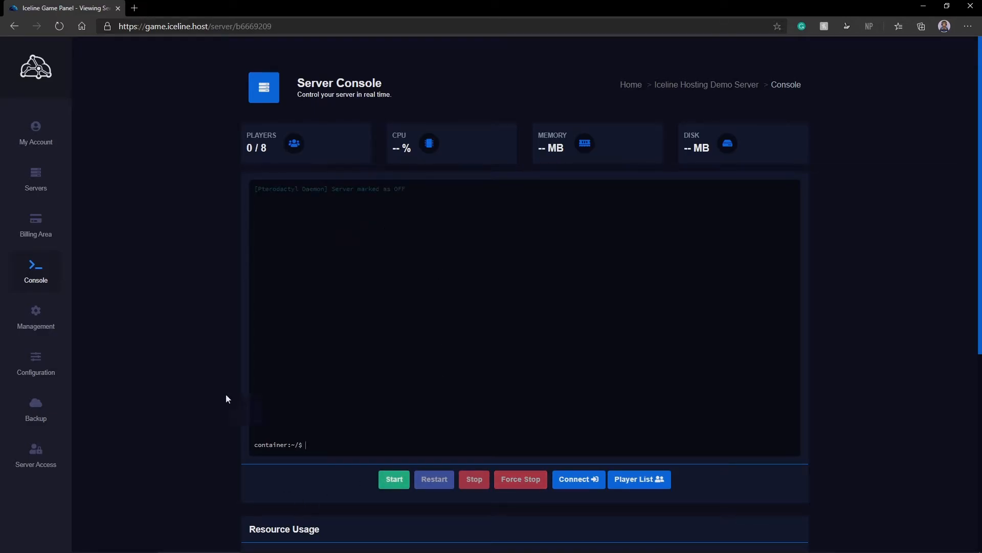
mouse_move(53, 369)
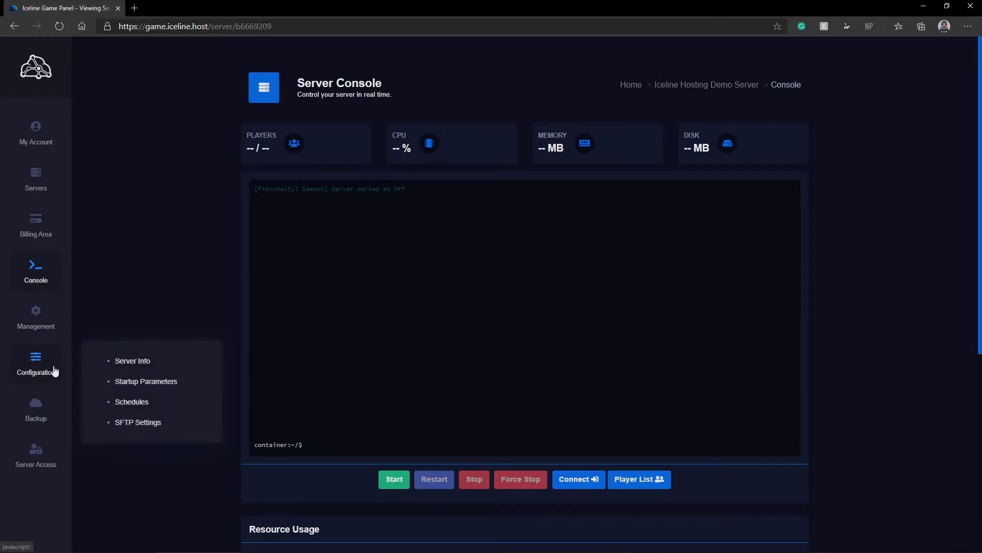
left_click(122, 382)
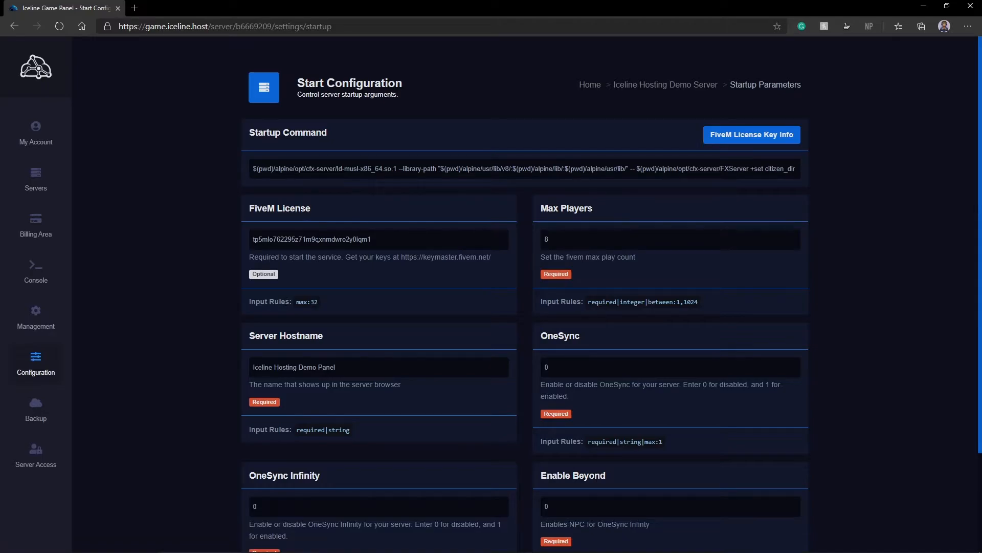
double_click(319, 239)
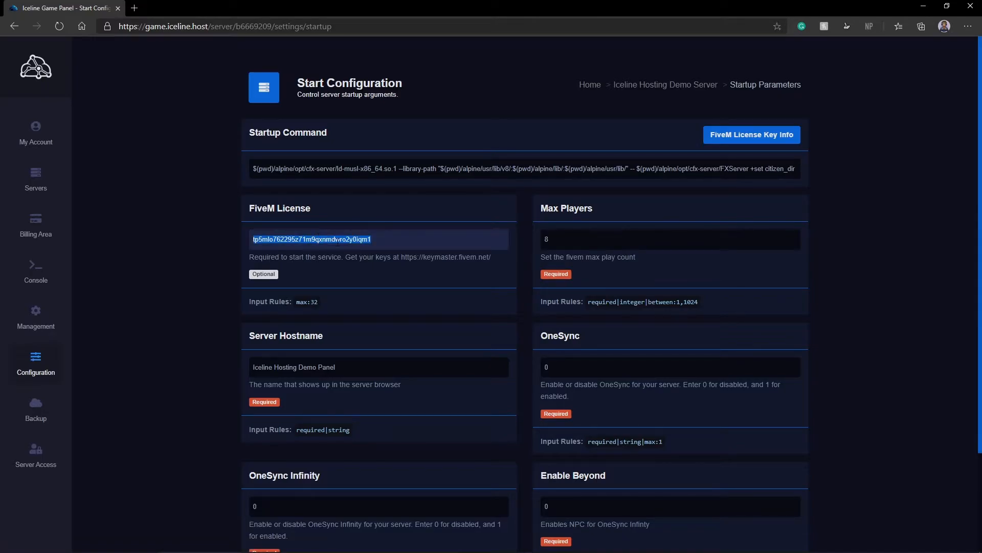
left_click_drag(401, 257, 488, 257)
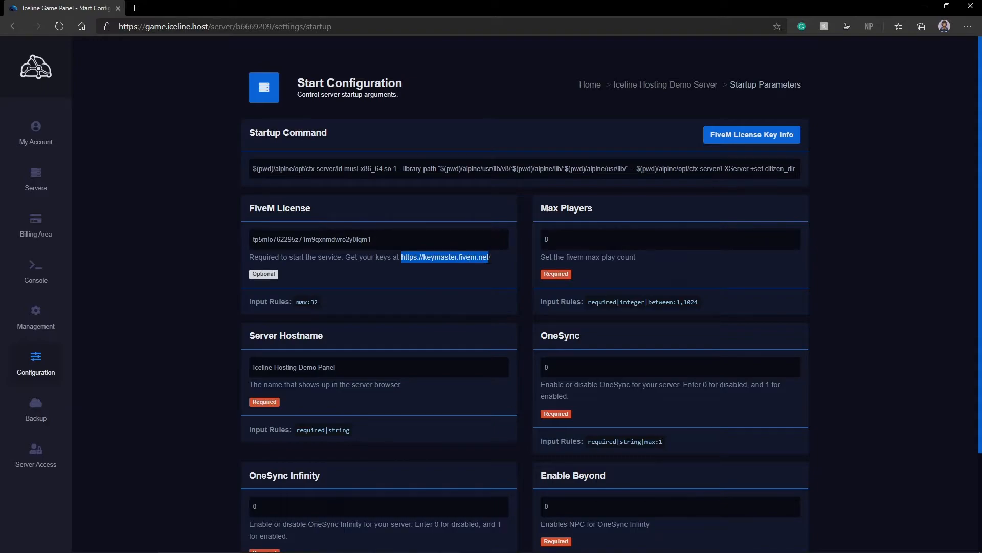
key("ctrl+c")
left_click(134, 7)
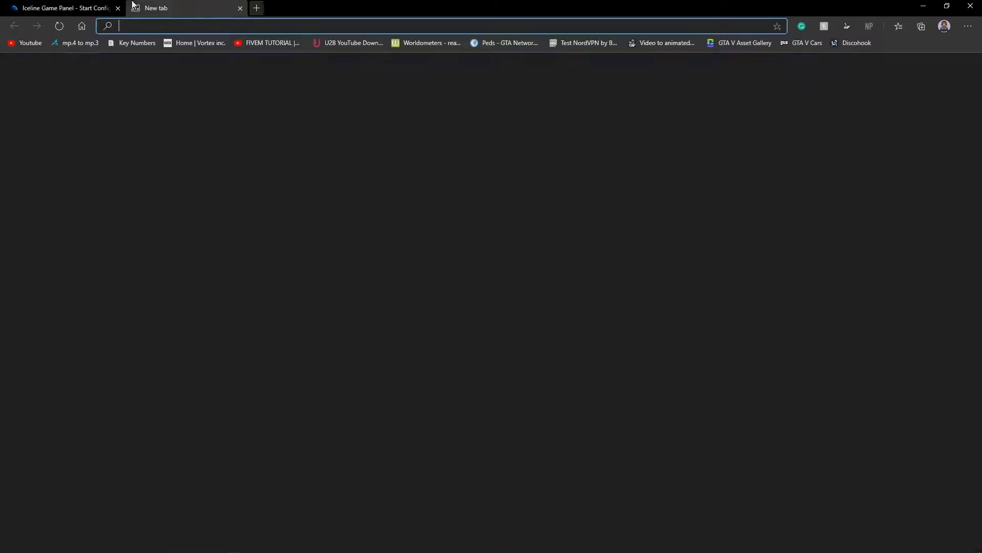
key("ctrl+v")
key("Return")
- Clear the existing FiveM License key from the startup parameters in the game panel and save the change
left_click(61, 8)
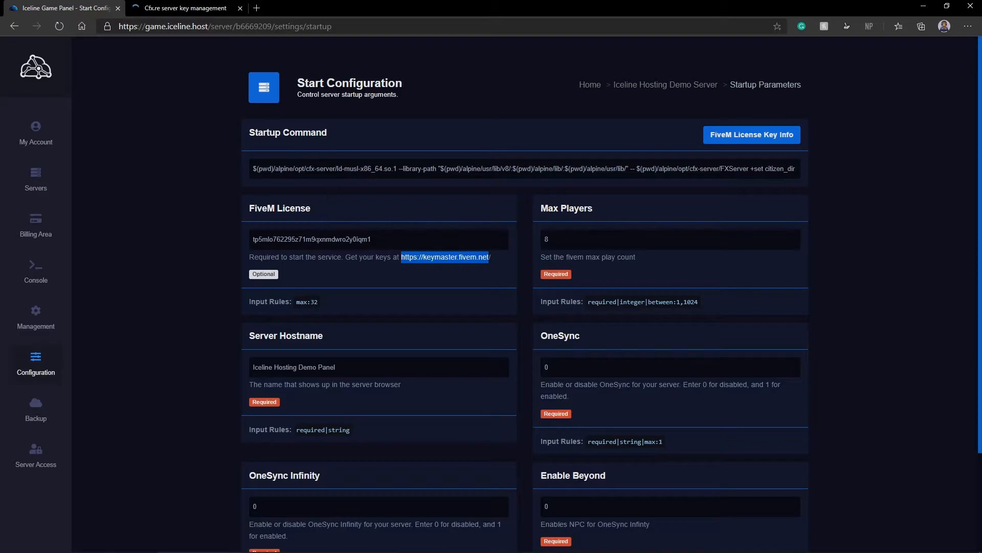
triple_click(317, 239)
key("BackSpace")
key("Return")
scroll(379, 288, "down", 3)
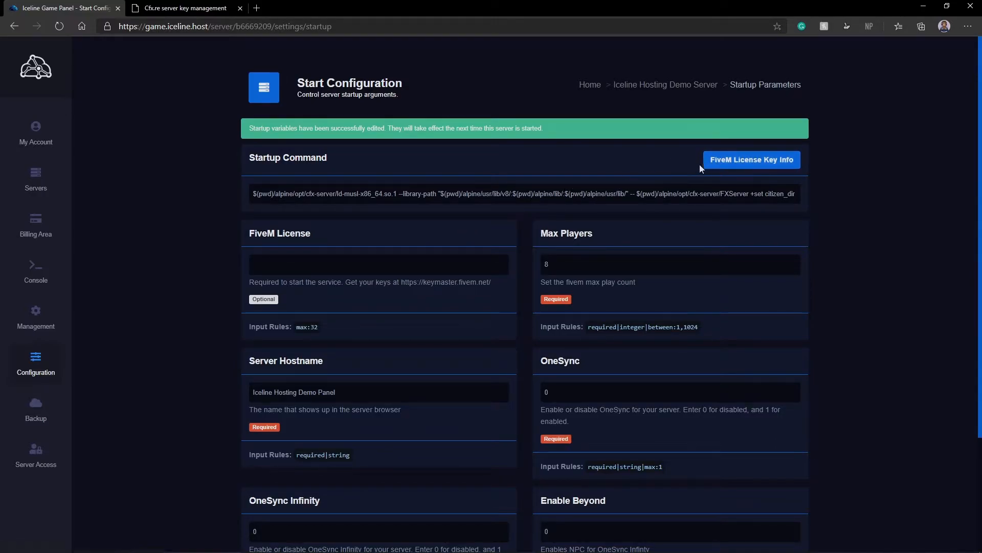
- Bring up the FiveM license key info, sign in to the Keymaster site and start registering a new server
left_click(715, 160)
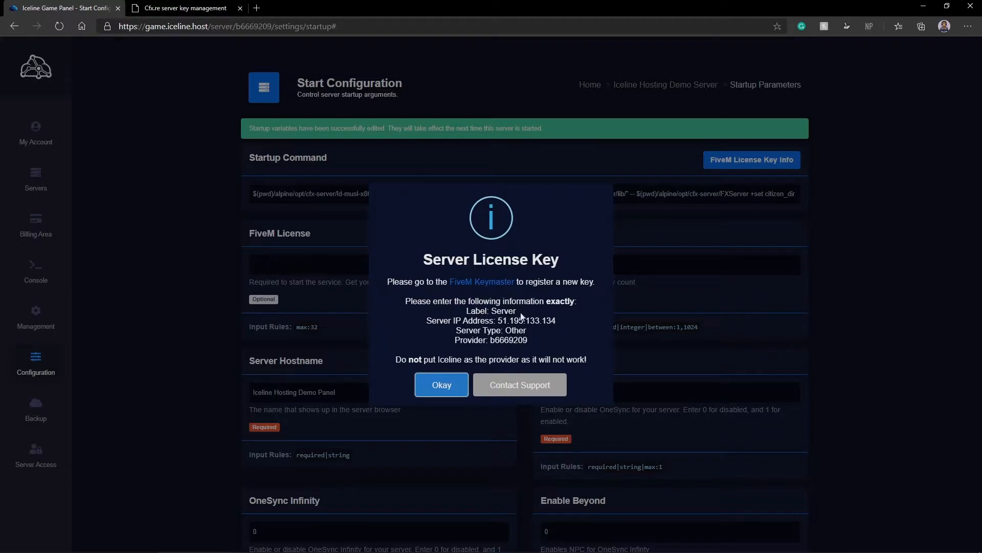
left_click(221, 5)
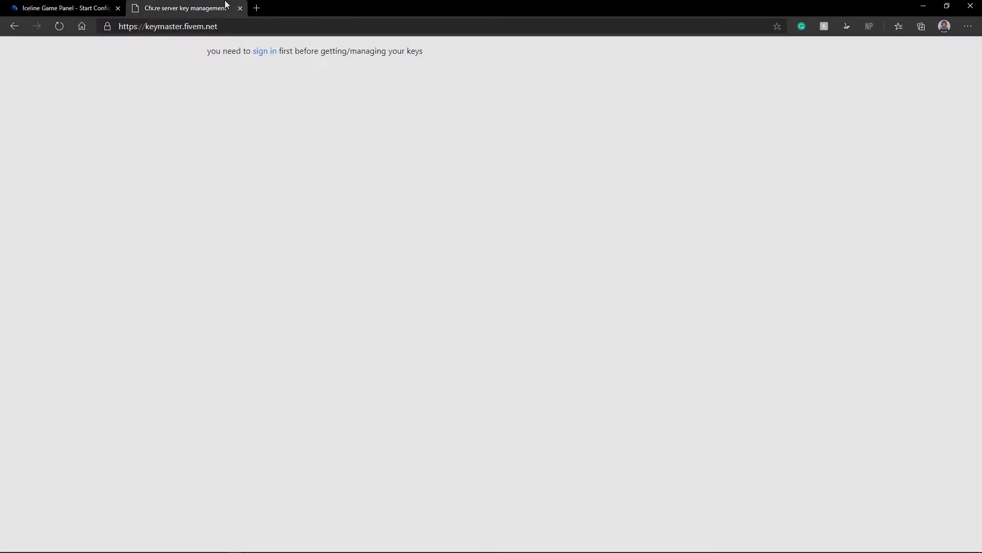
left_click(265, 52)
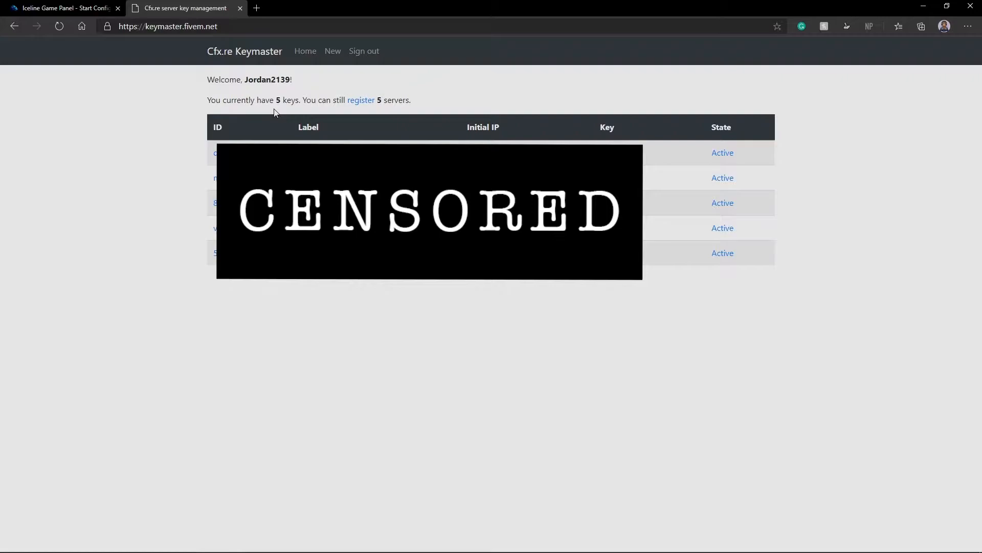
left_click(358, 101)
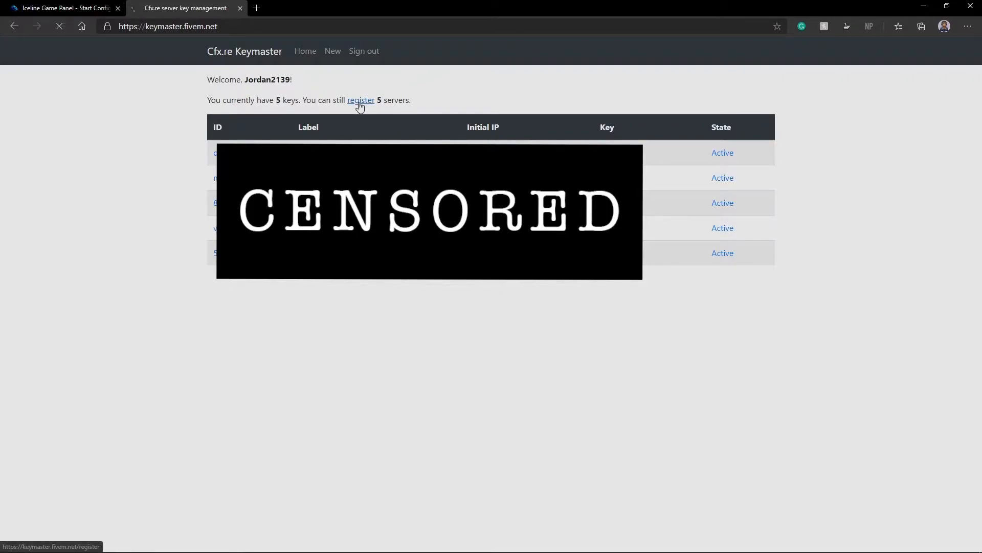
- Fill in the registration with label Server, IP address 51.195.133.134 copied from the license key info, and server type Other
type("Server")
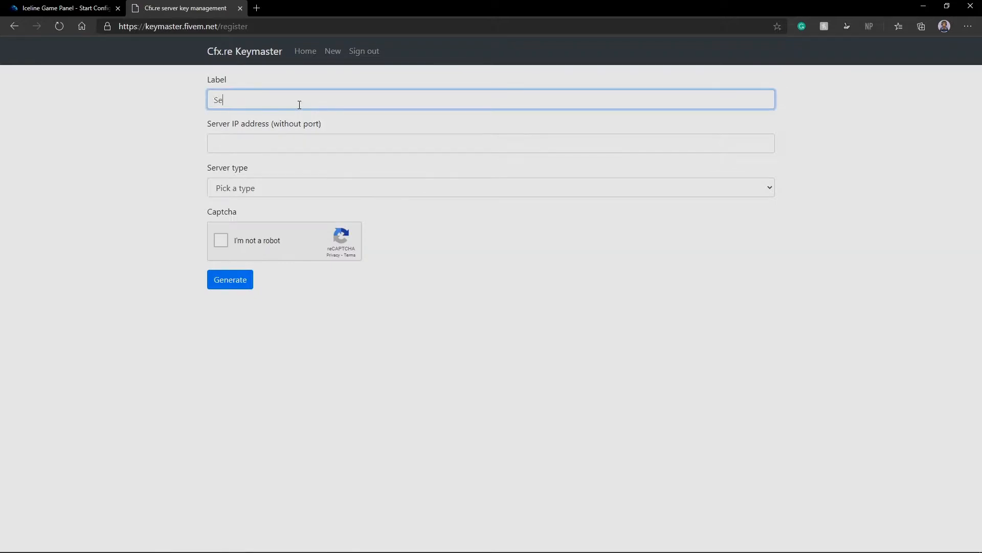
left_click(262, 146)
left_click(81, 6)
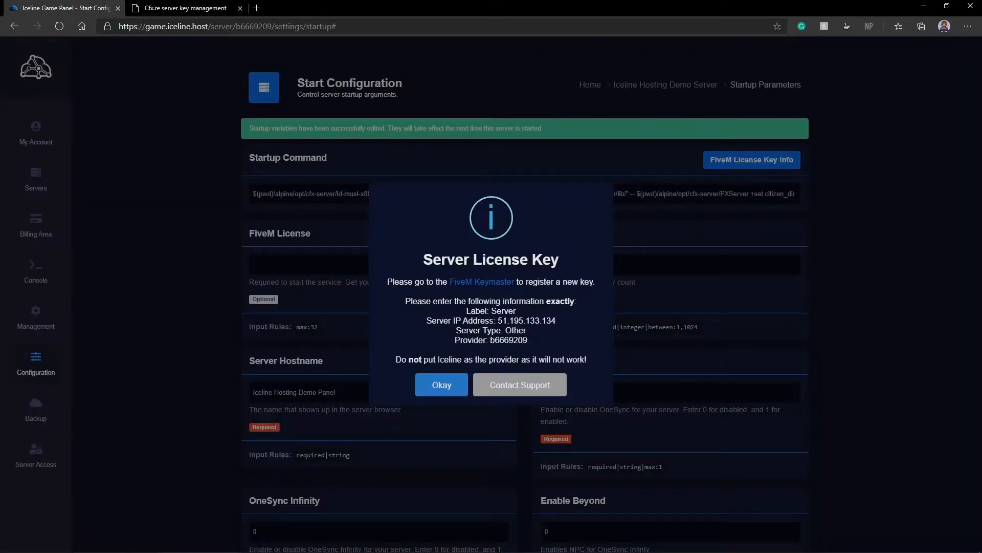
double_click(534, 320)
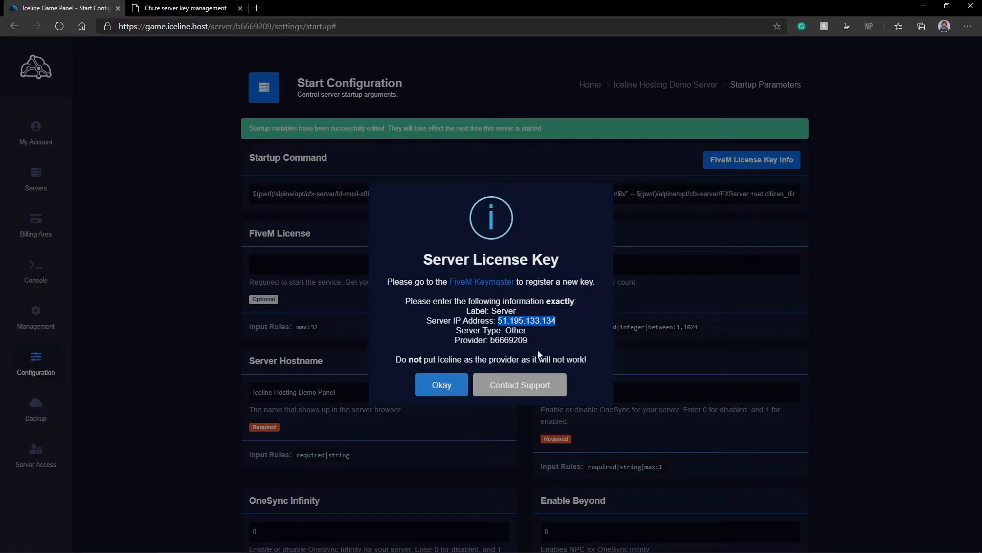
key("ctrl+c")
left_click(219, 6)
key("ctrl+v")
left_click(263, 187)
left_click(265, 249)
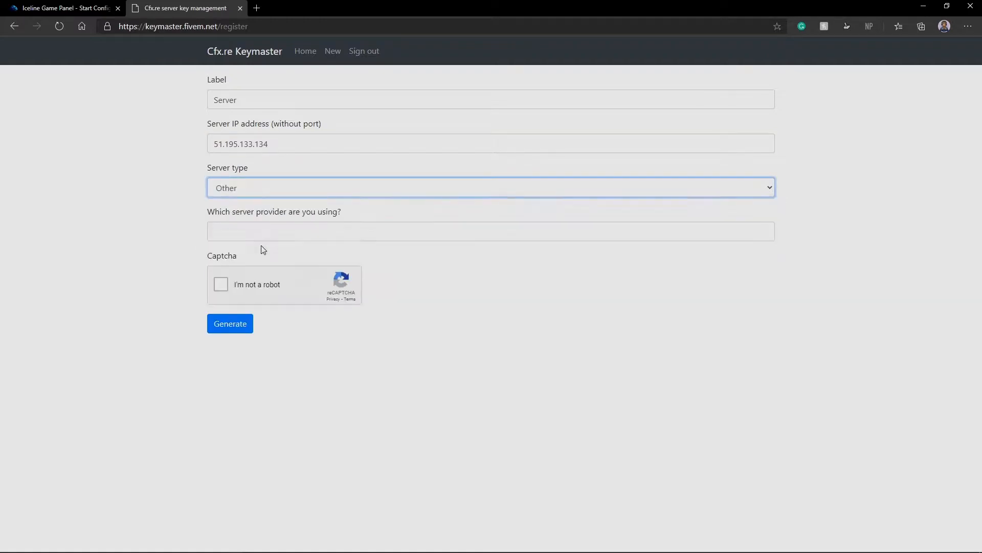
left_click(112, 5)
double_click(508, 339)
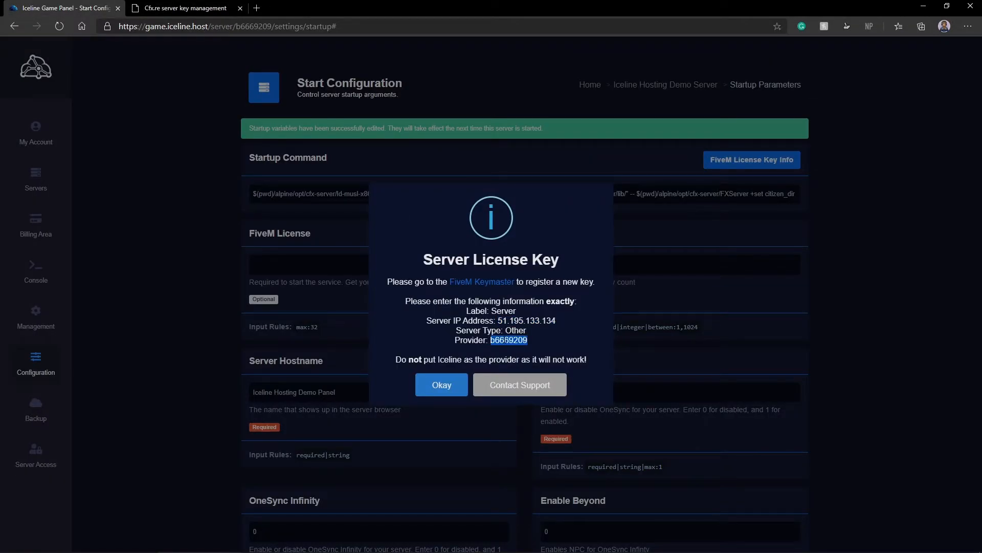
key("ctrl+c")
left_click(184, 7)
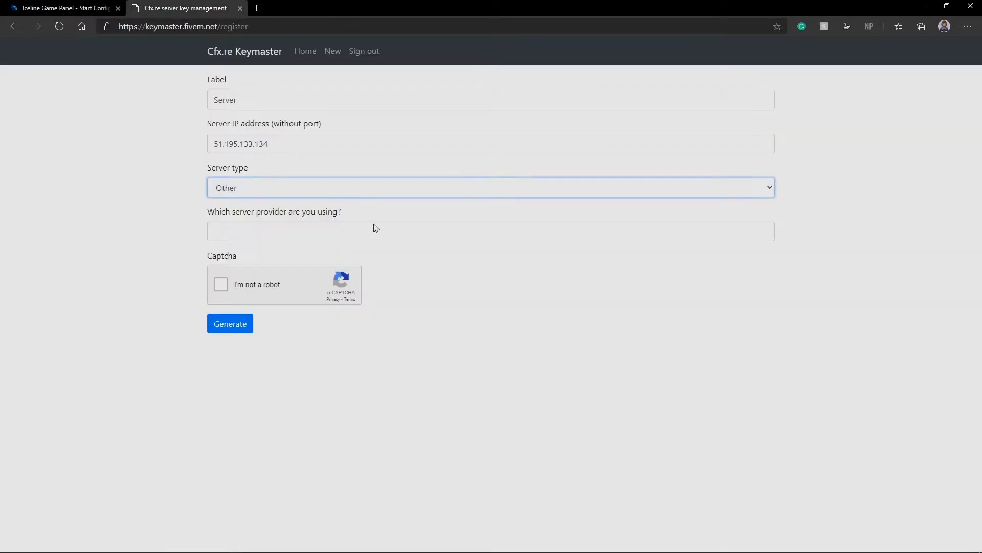
left_click(293, 238)
key("ctrl+v")
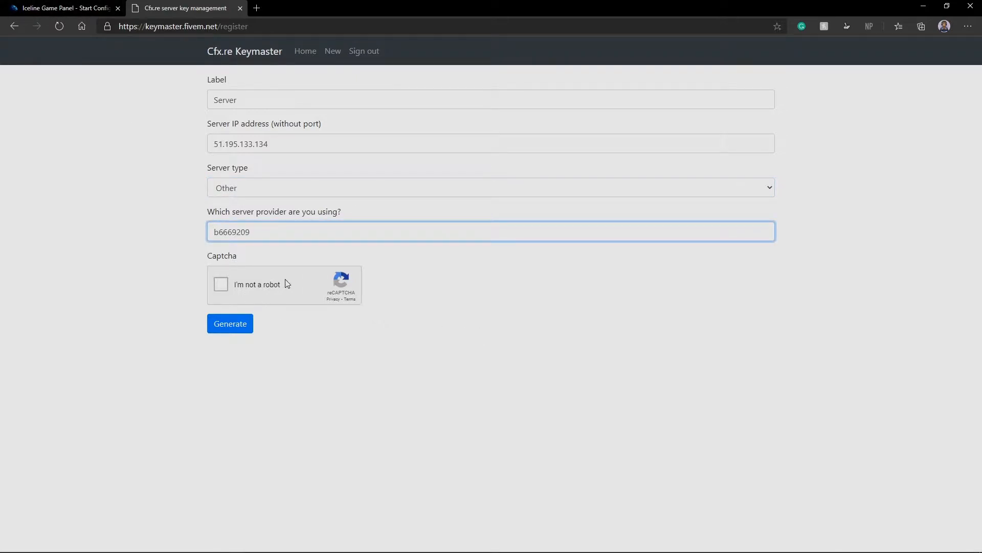
- Recheck the provider entry in the game panel's license key info and dismiss the dialog
left_click(87, 8)
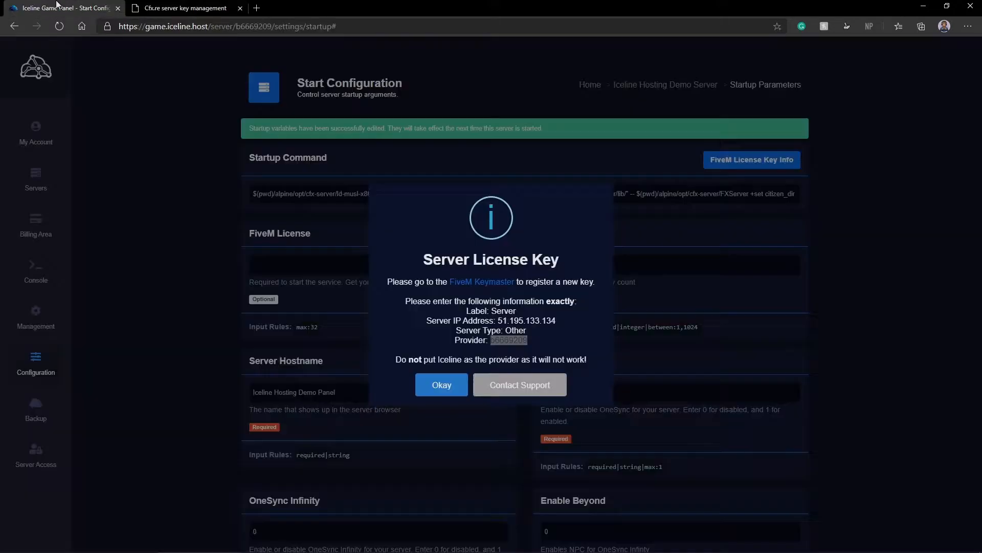
left_click_drag(491, 340, 455, 340)
left_click(454, 339)
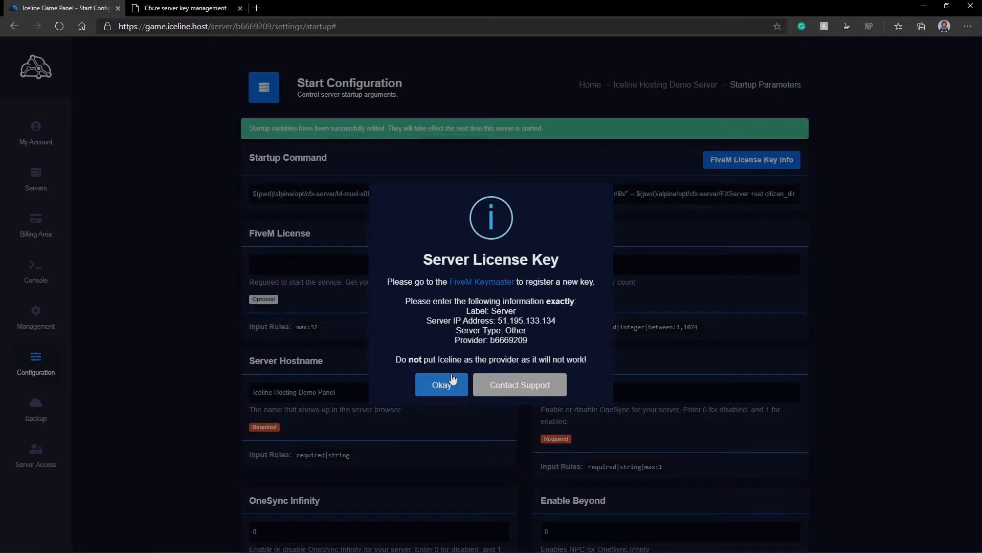
left_click(439, 394)
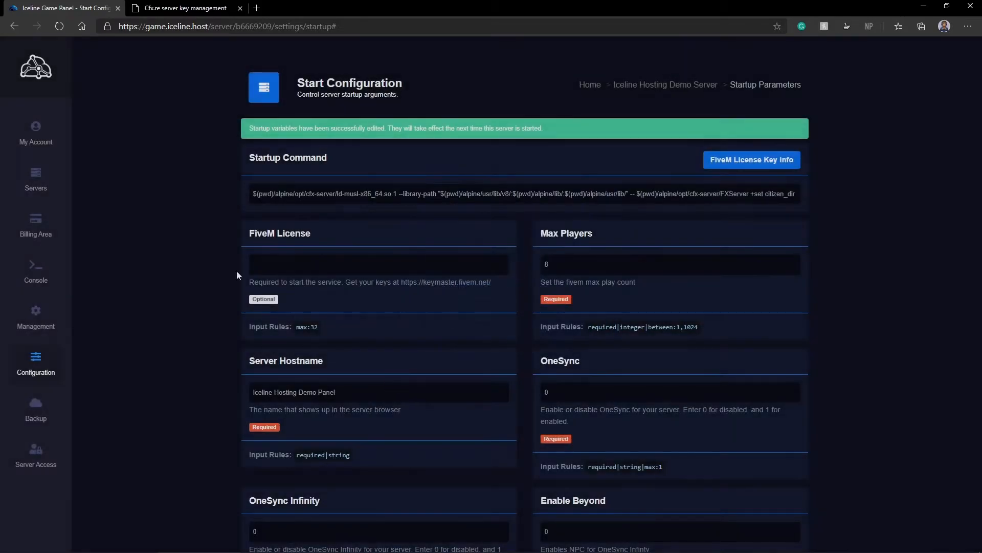
- Complete the captcha on the Keymaster registration form and generate the server key
left_click(217, 8)
left_click(221, 284)
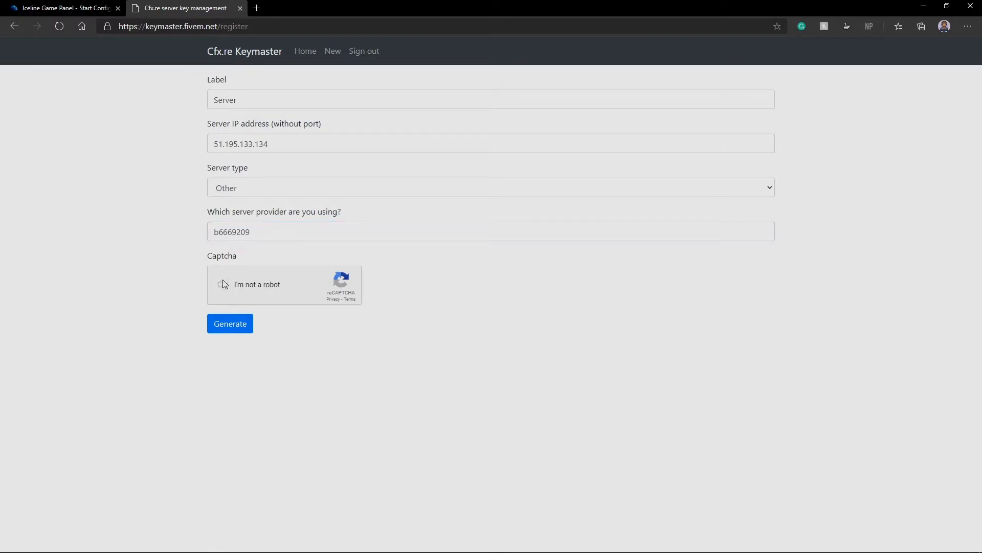
left_click(240, 325)
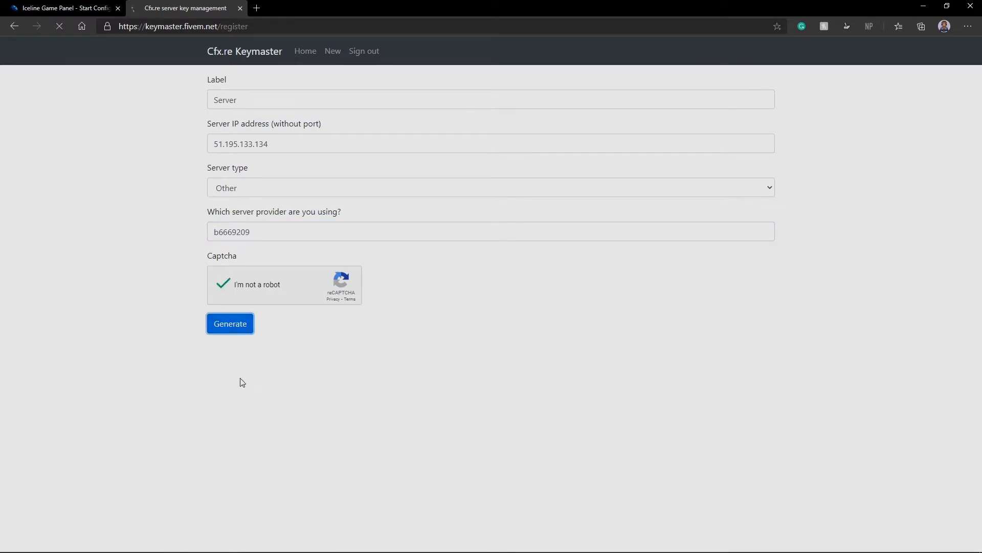
- Copy the generated server key from its Keymaster details and paste it into the game panel's FiveM License field
double_click(240, 329)
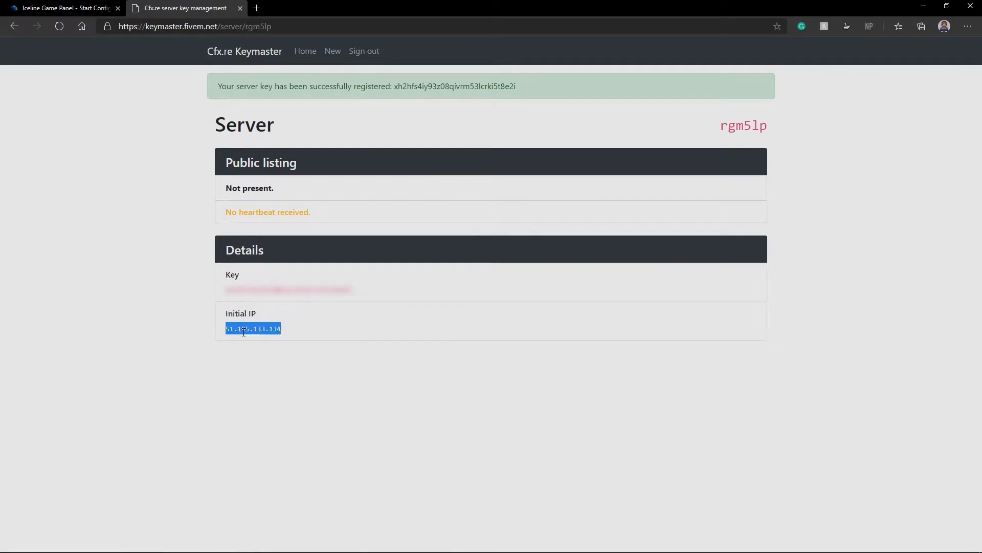
left_click(283, 309)
double_click(286, 290)
key("ctrl+c")
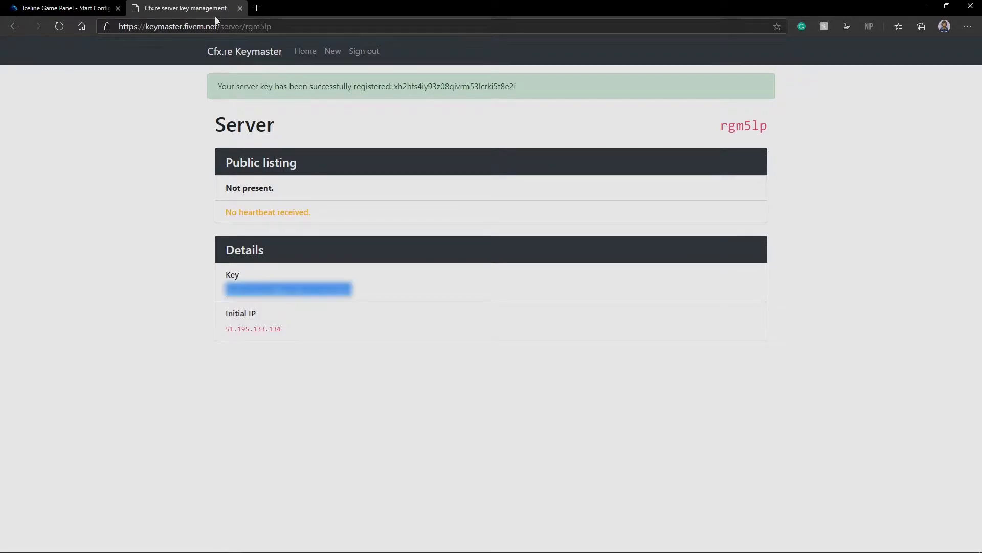
left_click(77, 7)
key("ctrl+v")
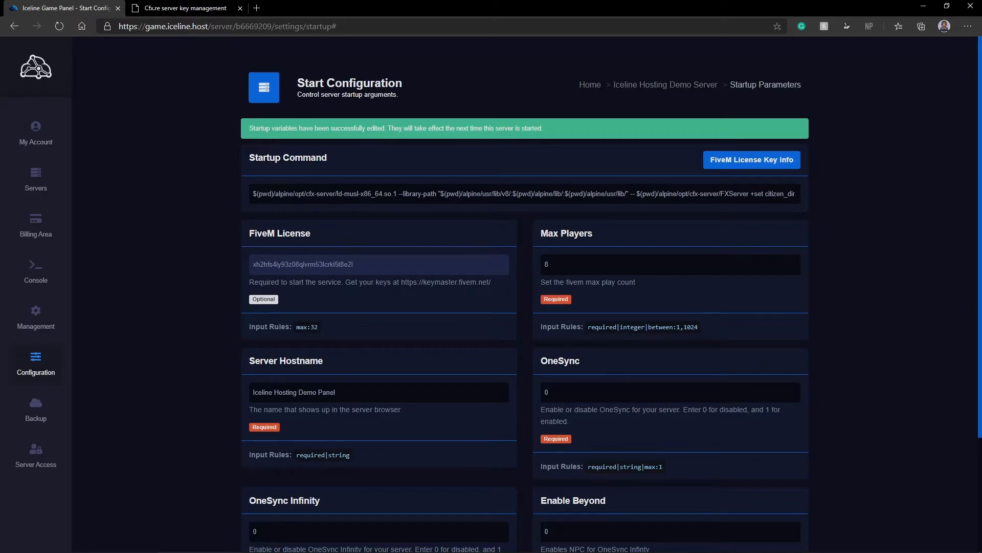
- Open the FiveM Patreon page in a new browser tab
left_click(574, 265)
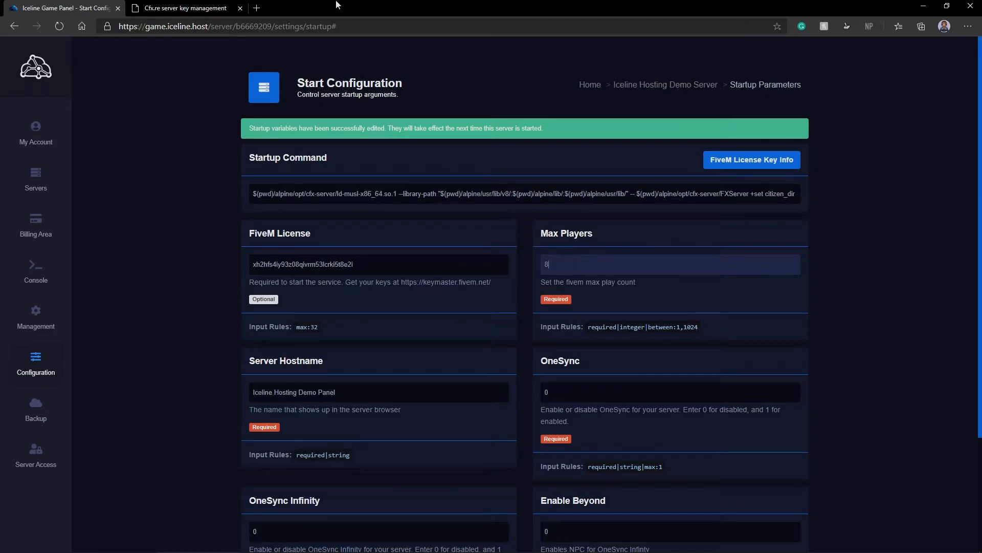
left_click(256, 8)
type("patre")
key("Return")
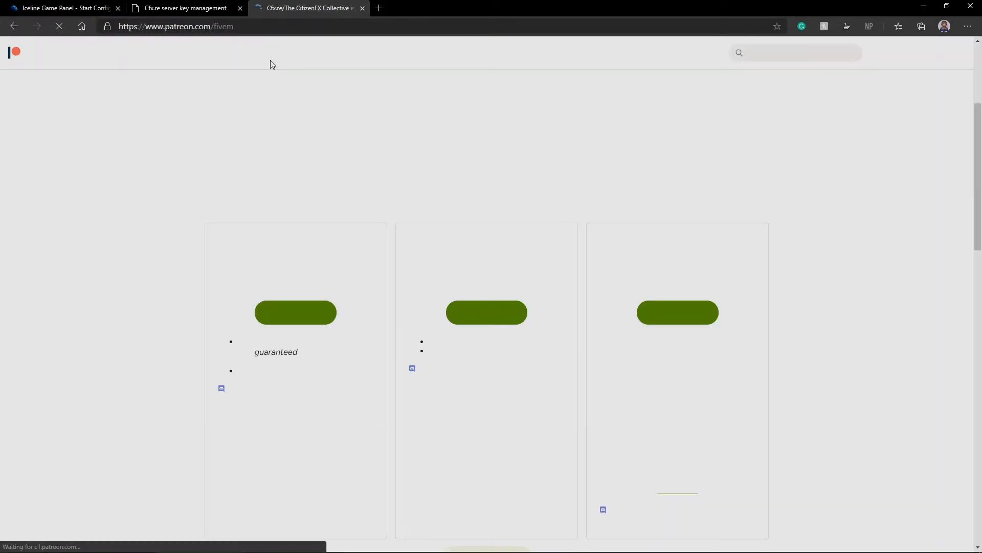
- Show all Patreon membership levels and expand the full description of the FiveM Element Club Argentum tier
scroll(449, 400, "down", 2)
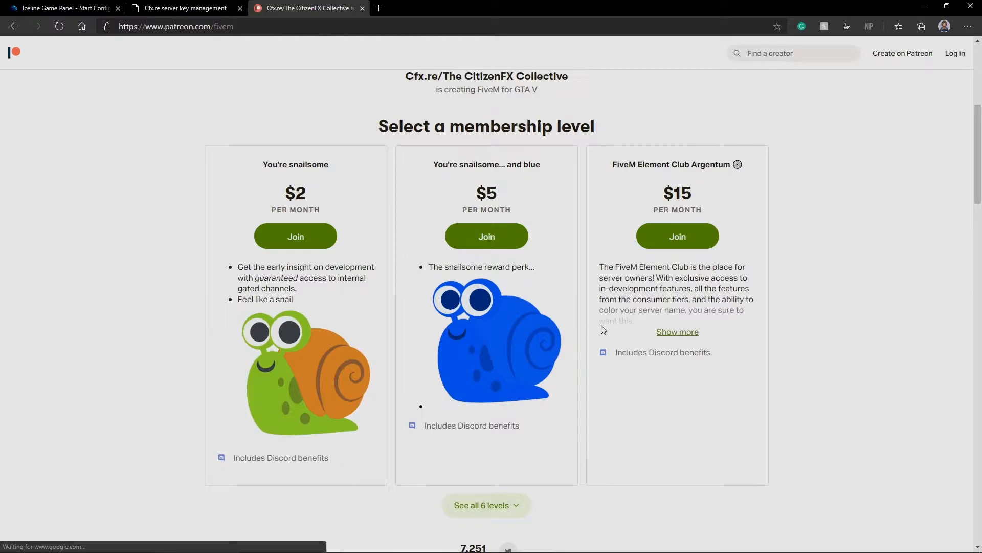
left_click(483, 505)
scroll(483, 486, "down", 2)
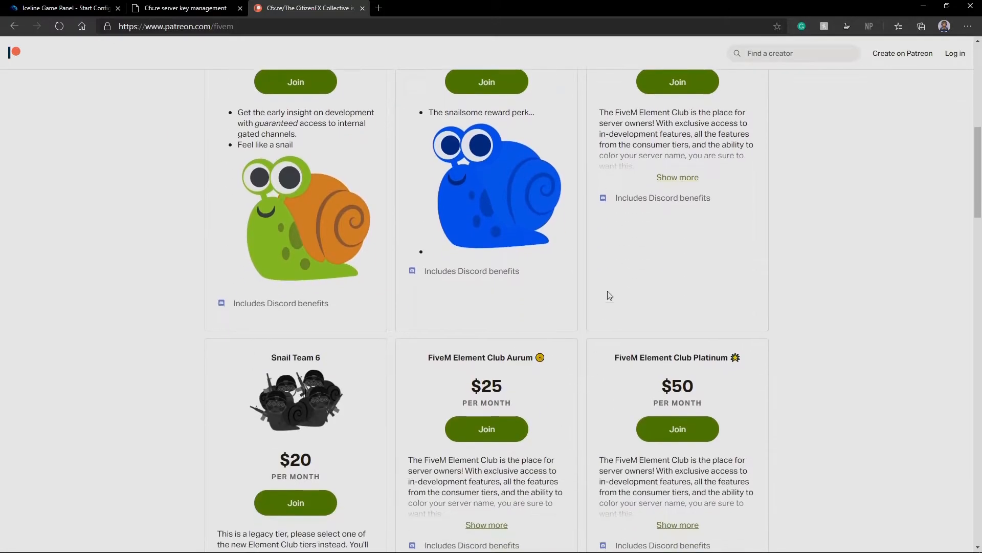
left_click(664, 180)
scroll(664, 200, "up", 3)
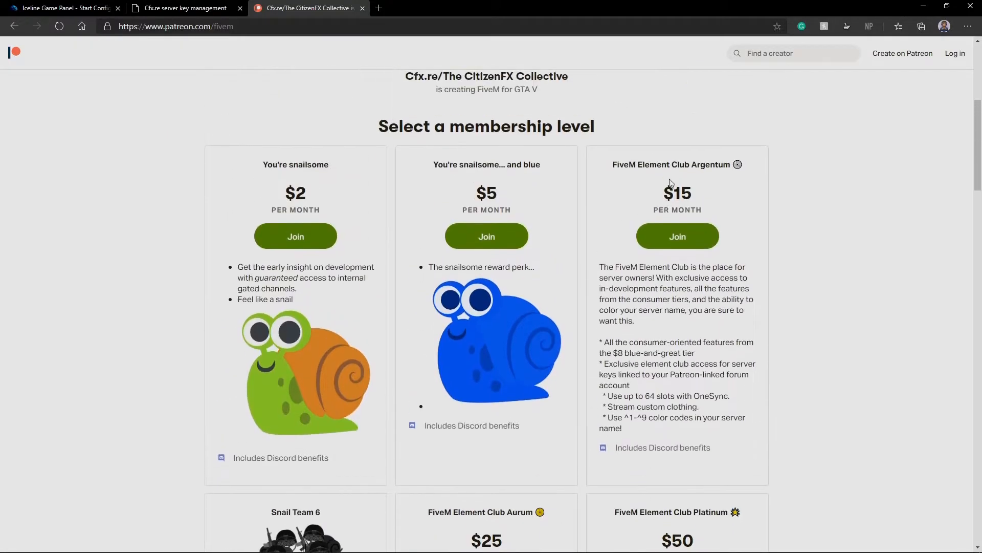
- Compare the FiveM Element Club Argentum tier with the legacy Snail Team 6 tier
triple_click(674, 166)
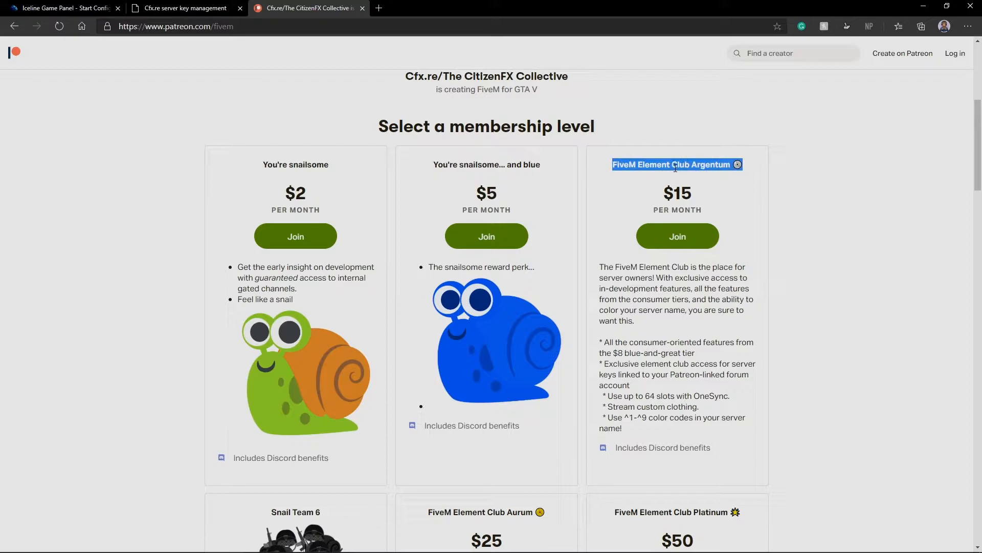
scroll(390, 351, "down", 5)
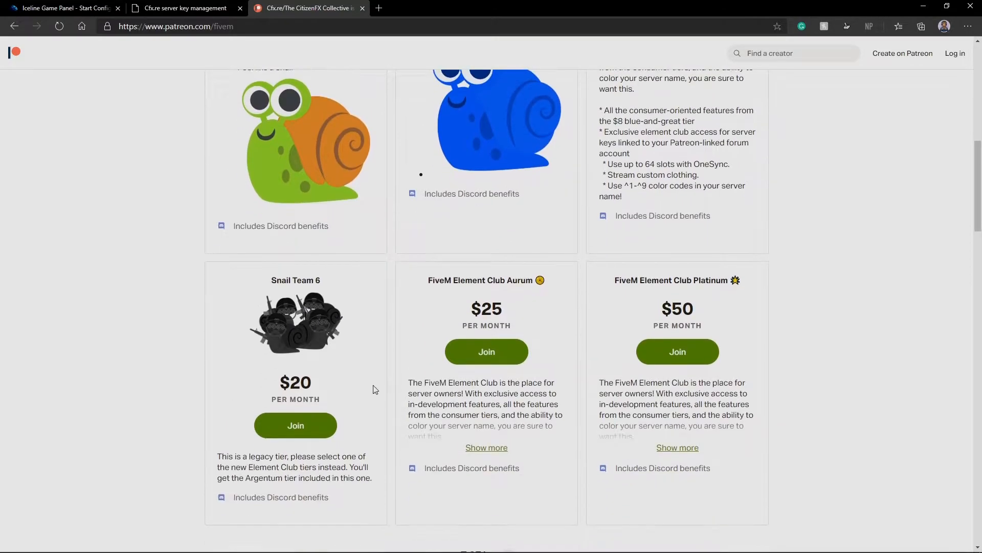
double_click(296, 280)
left_click(293, 342)
scroll(589, 277, "up", 3)
double_click(710, 87)
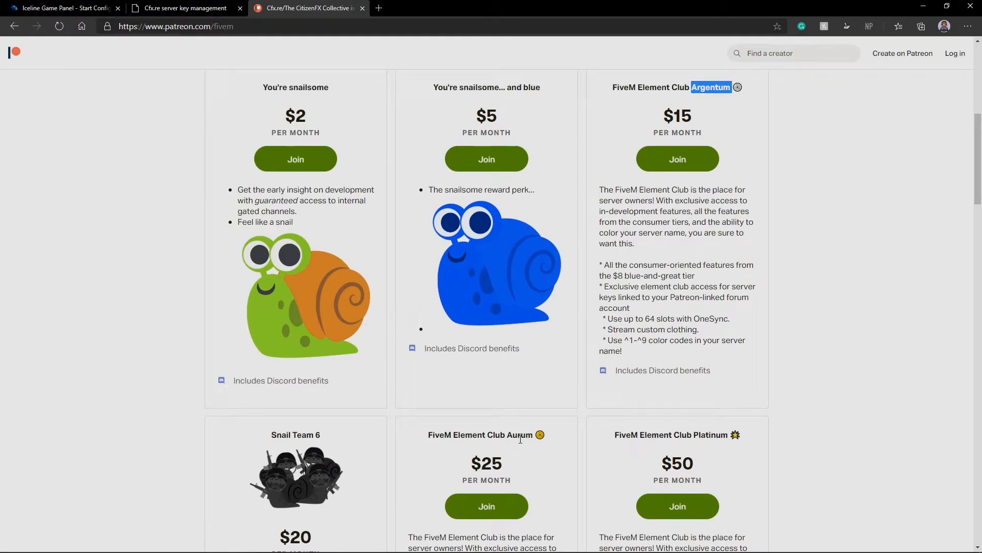
- Review the description and benefits of the FiveM Element Club Argentum tier
double_click(638, 200)
triple_click(643, 202)
left_click(629, 262)
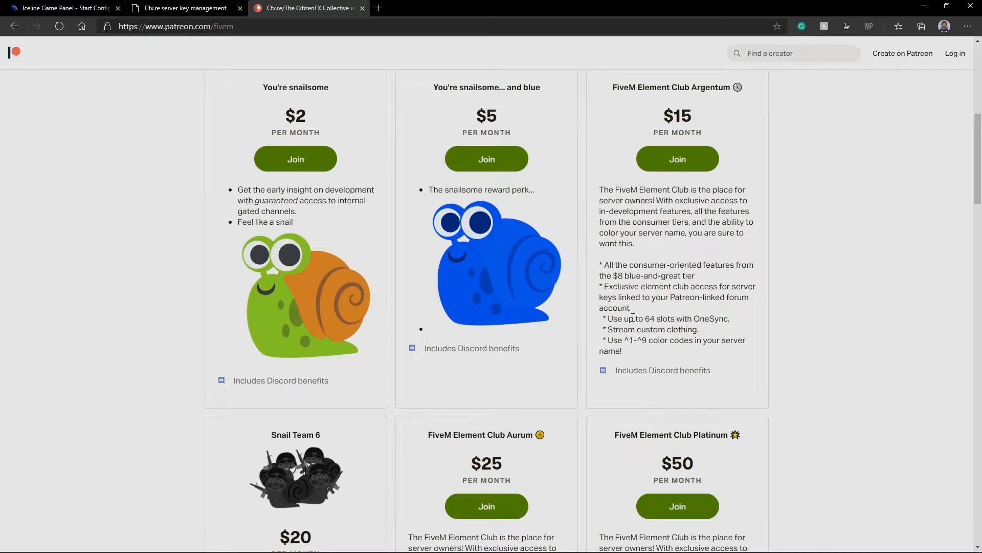
- Expand the full FiveM Element Club Platinum description and compare its slot and OneSync benefits with the Argentum tier
scroll(639, 325, "down", 5)
left_click(665, 296)
scroll(673, 304, "down", 3)
scroll(674, 309, "up", 1)
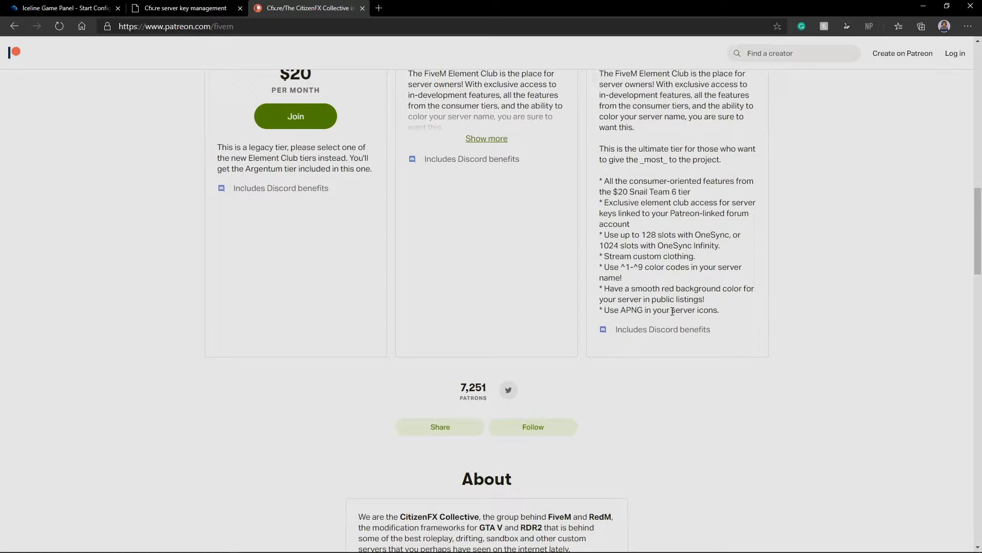
scroll(673, 311, "up", 5)
double_click(709, 202)
scroll(709, 203, "up", 6)
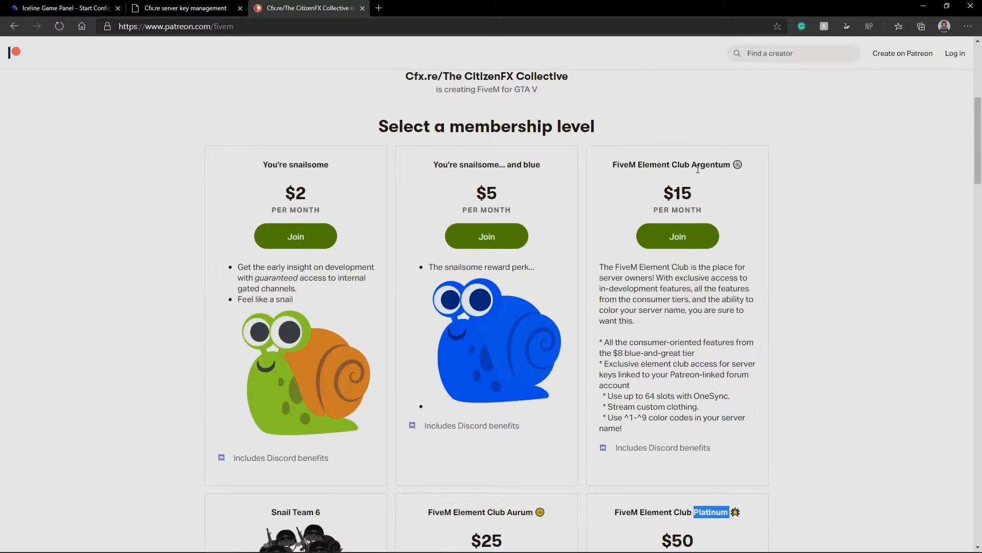
double_click(698, 166)
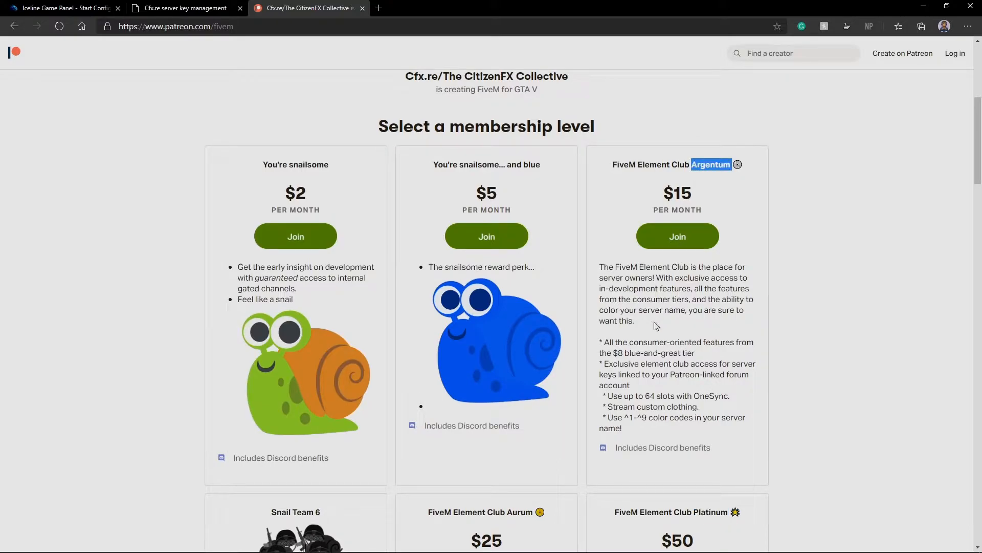
left_click(640, 371)
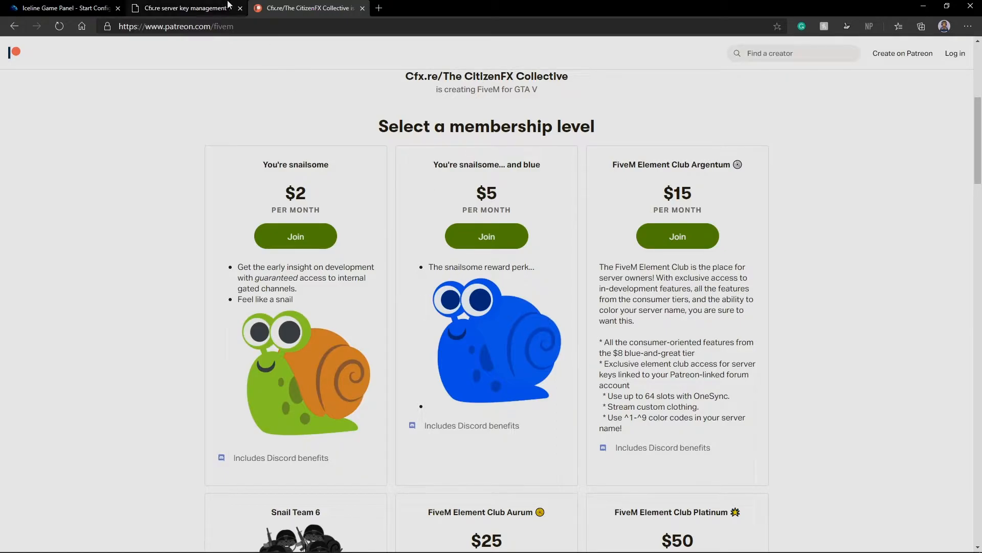
- Return to the game panel's startup parameters and save them with Max Players set to 8
left_click(146, 6)
left_click(67, 7)
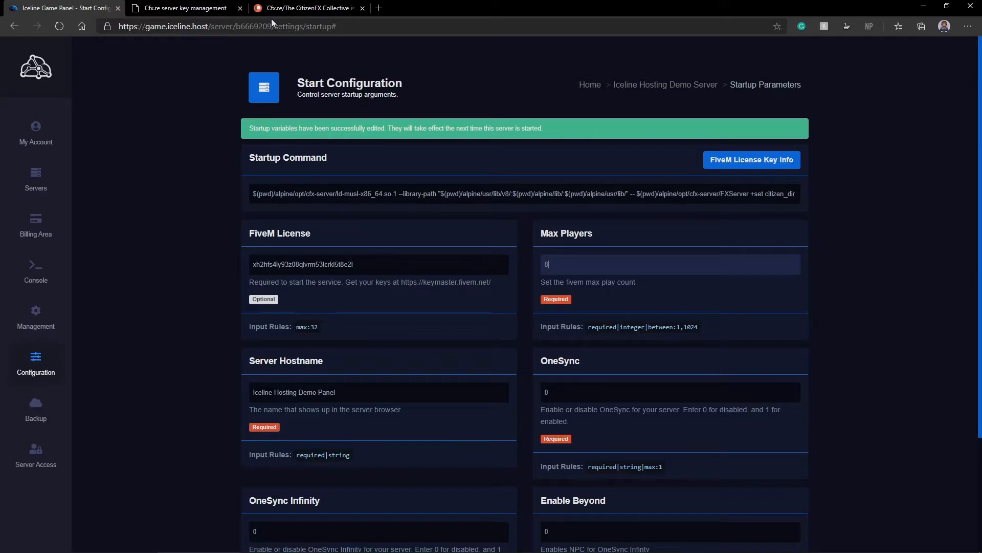
scroll(47, 432, "down", 3)
mouse_move(121, 401)
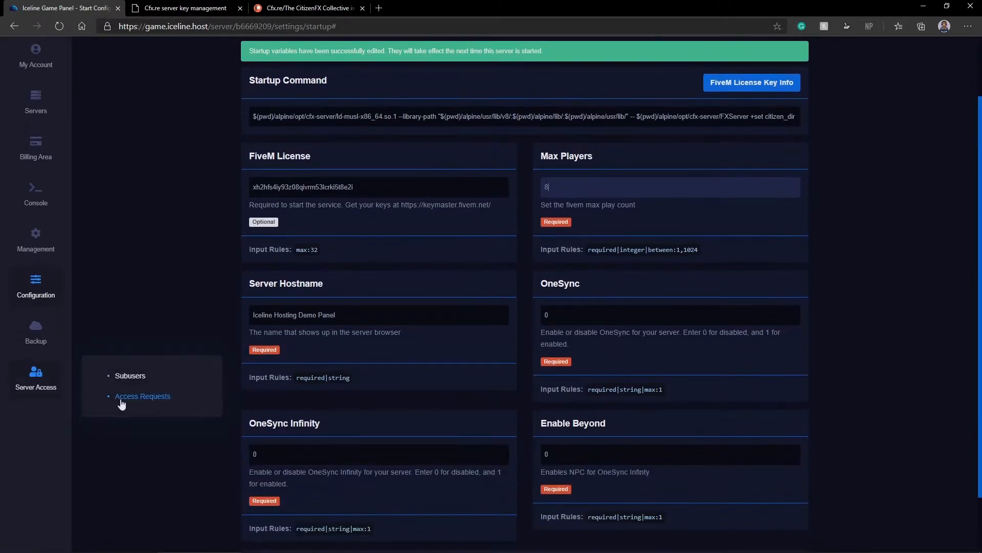
left_click(745, 496)
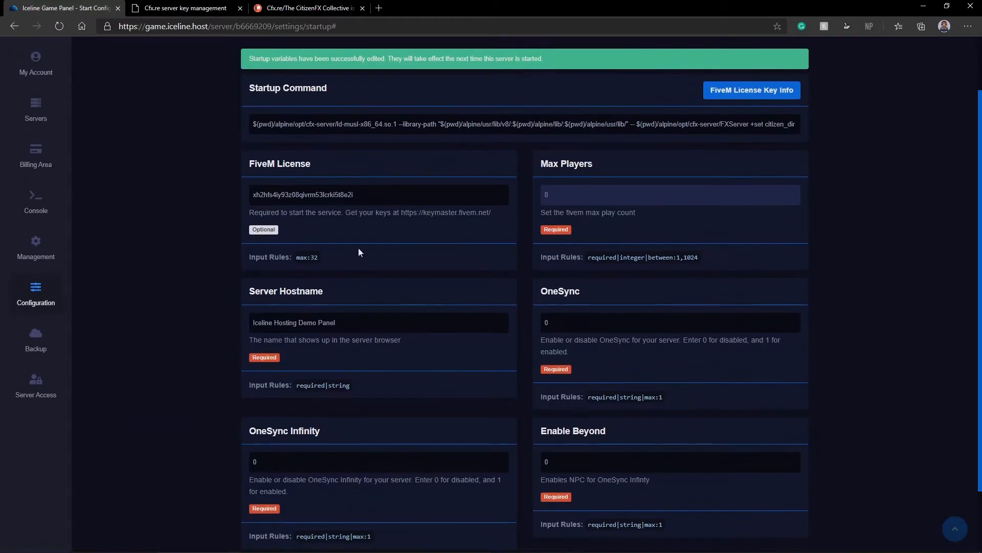
scroll(745, 498, "down", 3)
left_click(744, 496)
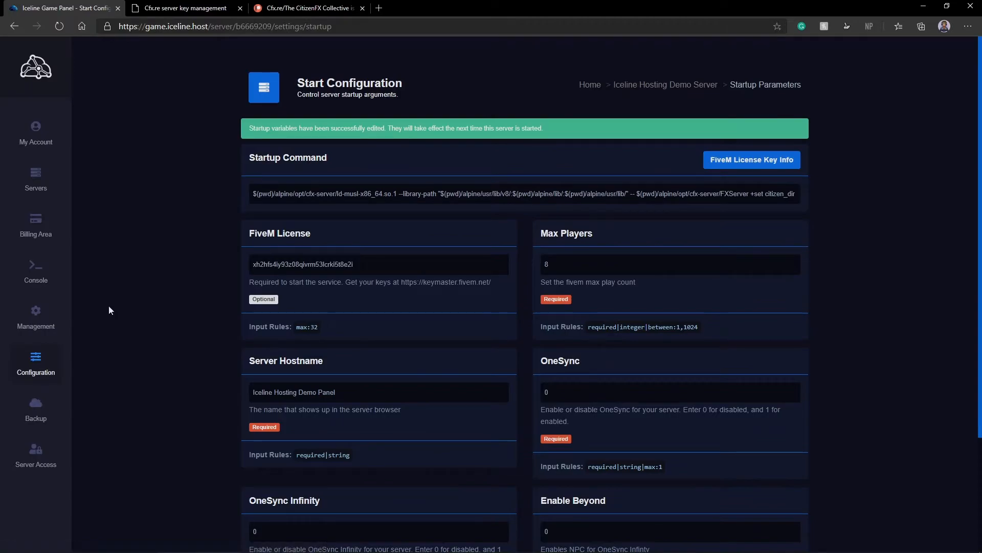
- View the server's connection address in Server Info and its connection details in the SFTP settings
mouse_move(58, 366)
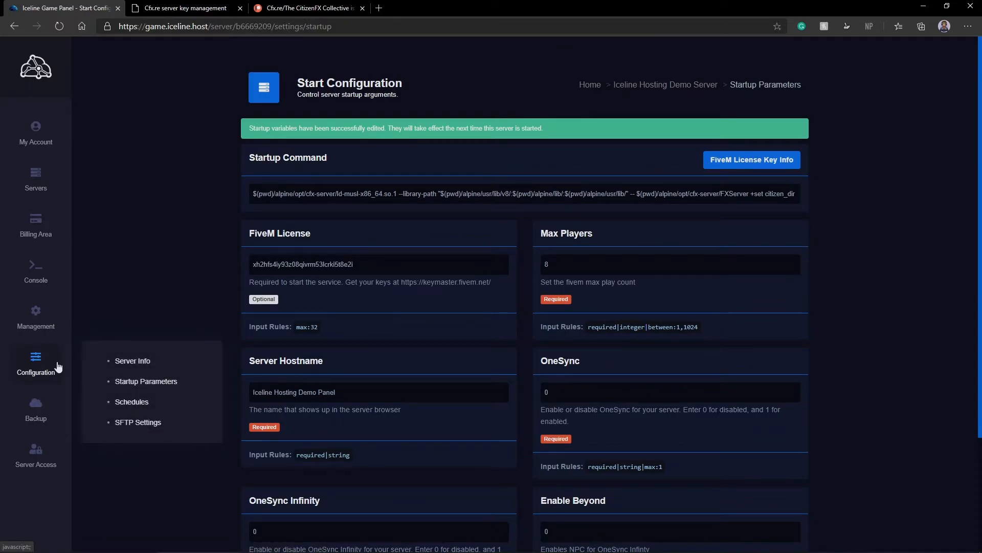
left_click(133, 360)
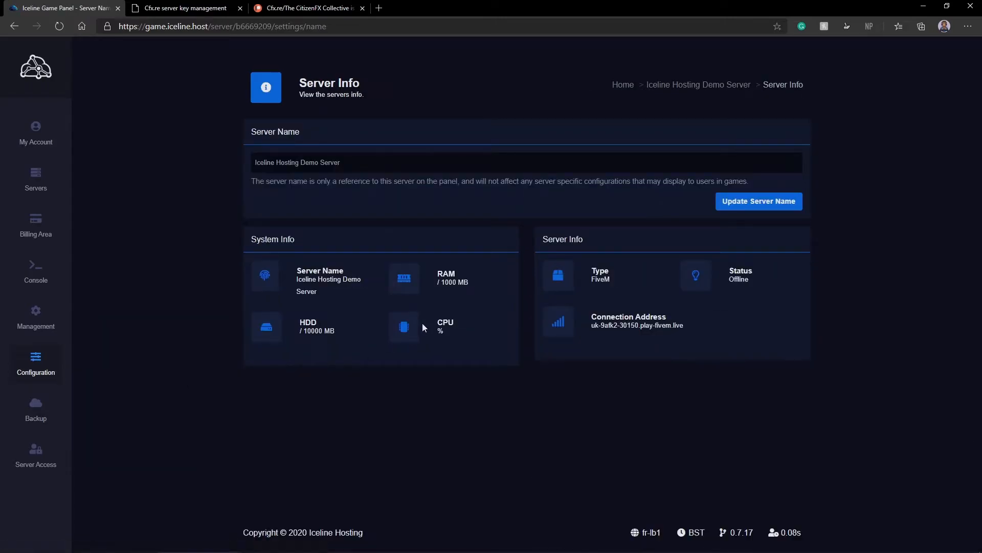
triple_click(608, 326)
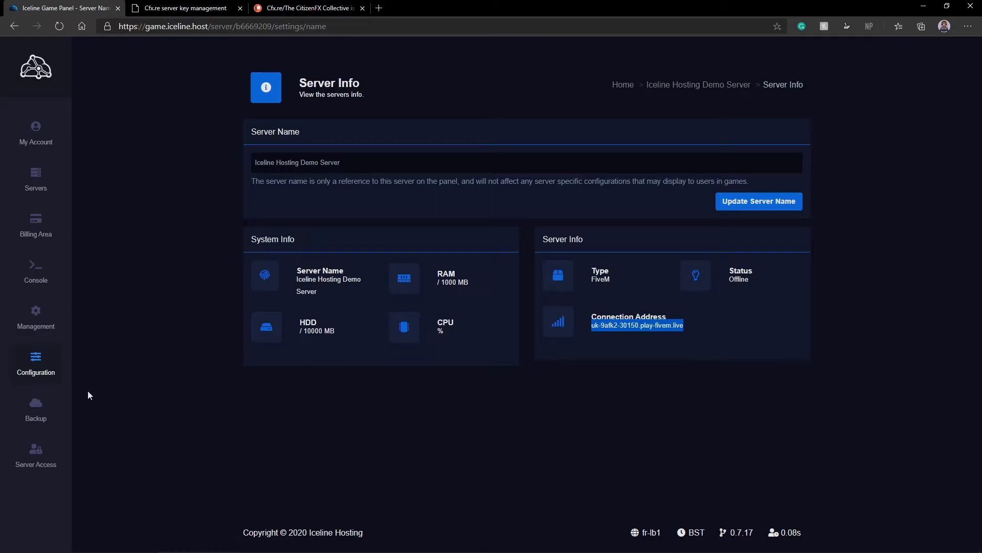
mouse_move(35, 376)
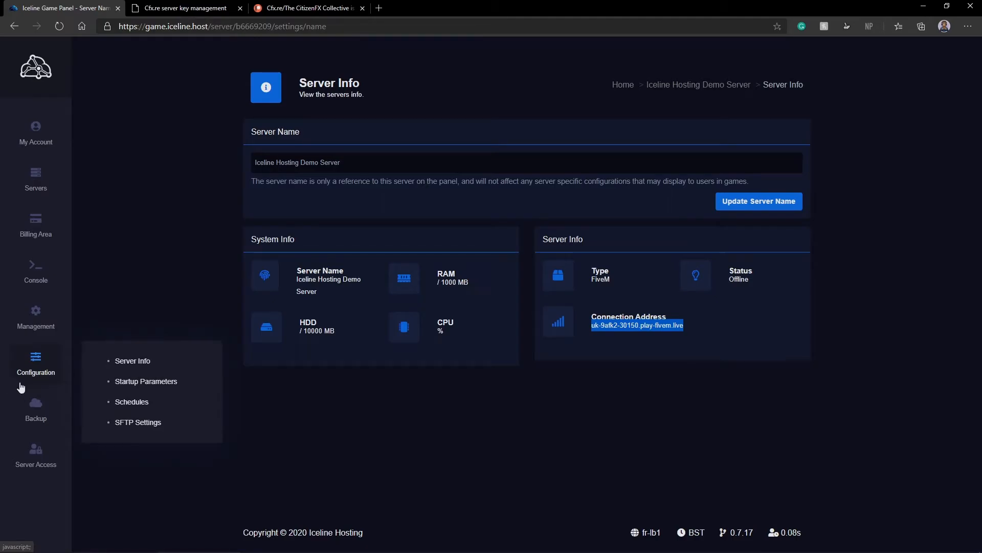
left_click(113, 420)
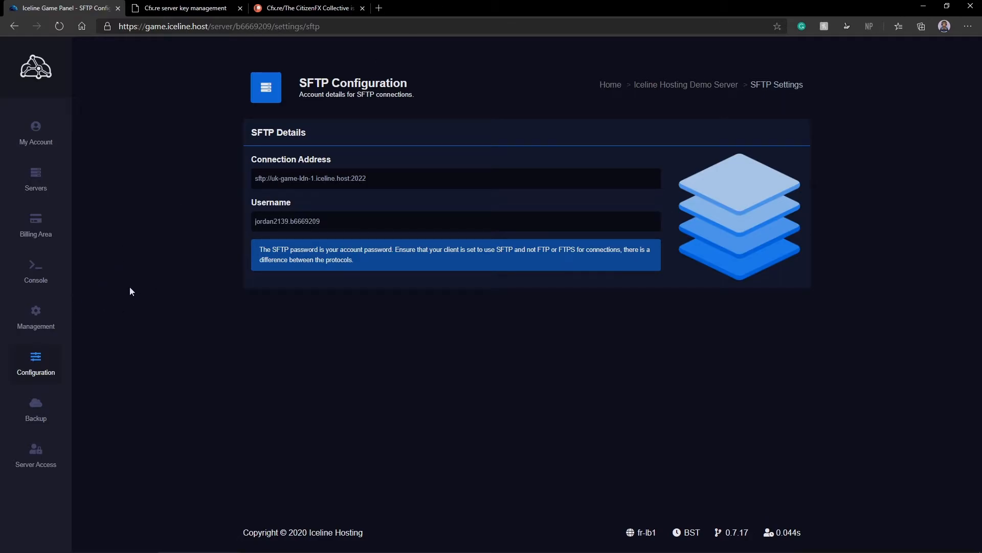
- Install the vMenu mod on the server from the Mod Manager
mouse_move(55, 314)
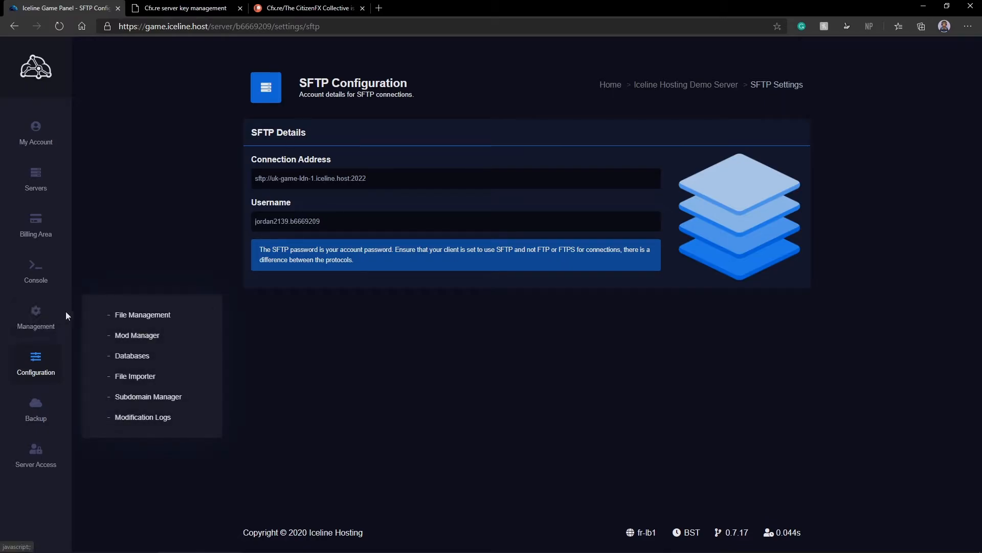
left_click(123, 336)
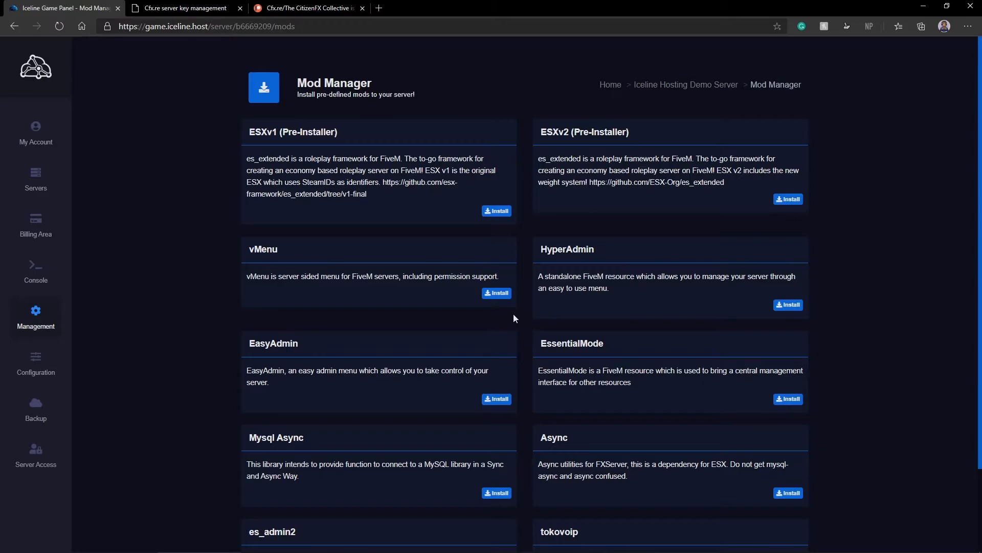
left_click(497, 294)
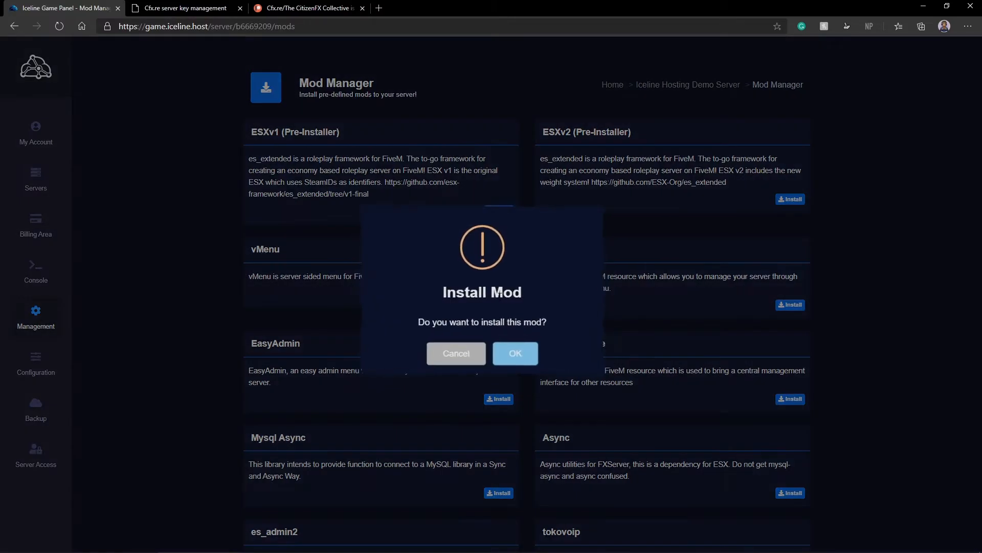
left_click(511, 351)
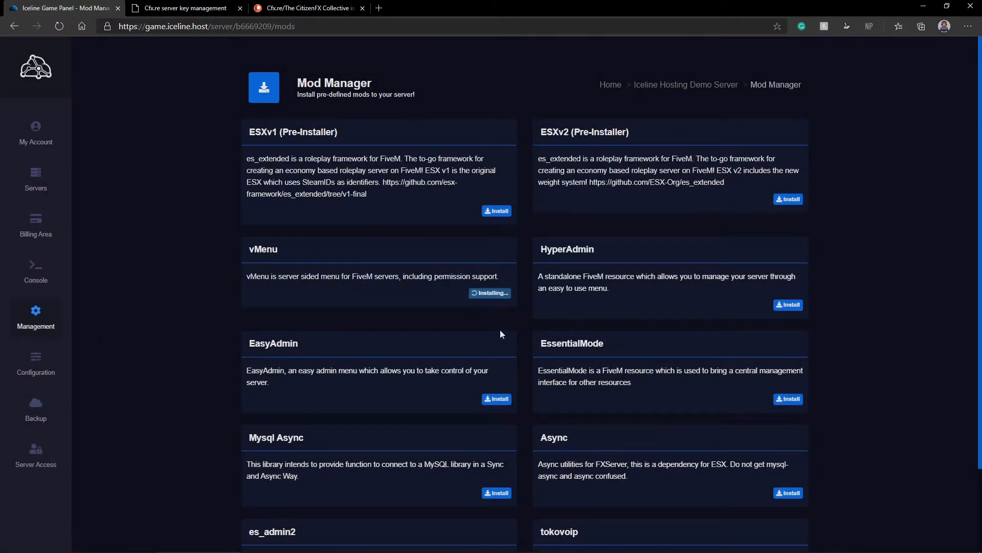
- Install the ESXv1 (Pre-Installer) mod and open the server's resources folder in File Management to check the mod files
left_click(497, 212)
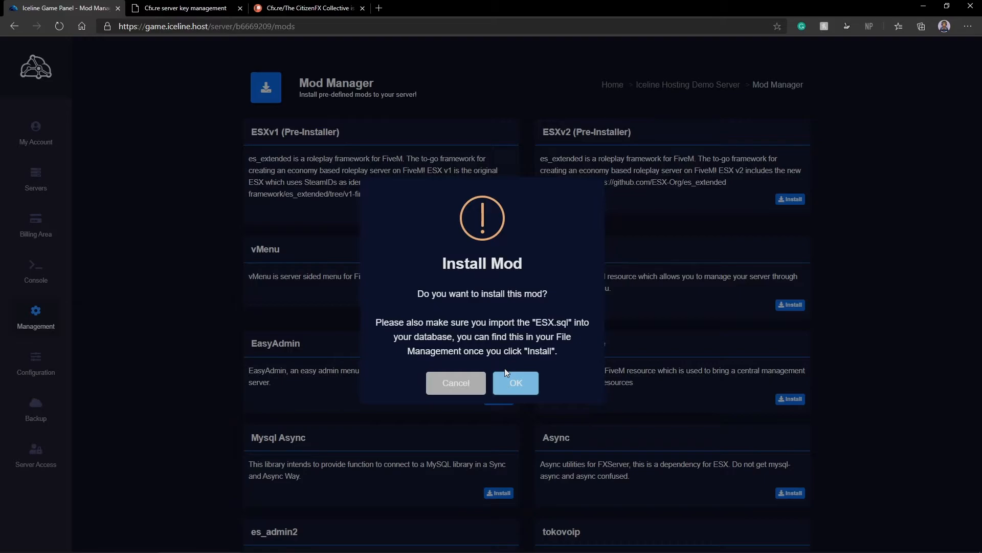
left_click_drag(376, 322, 566, 354)
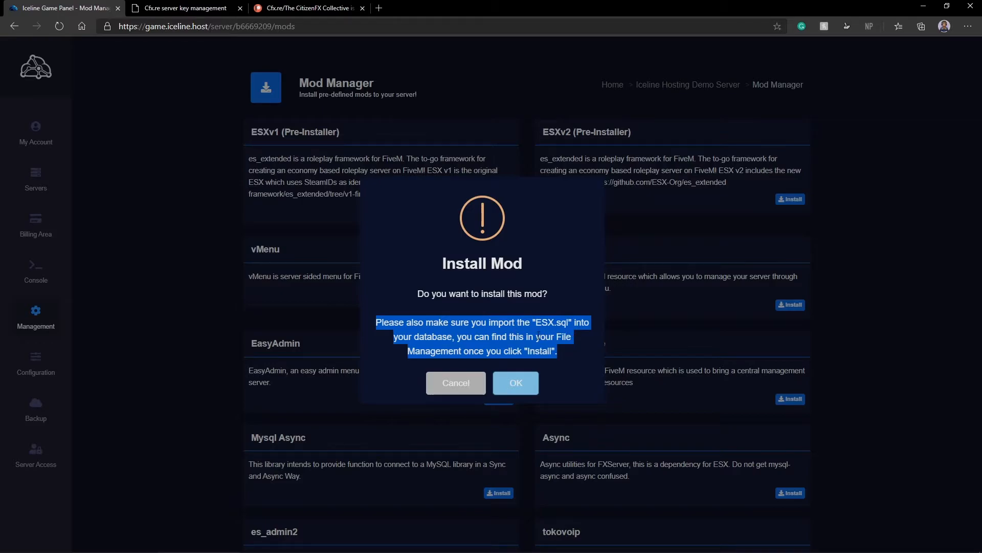
left_click(532, 388)
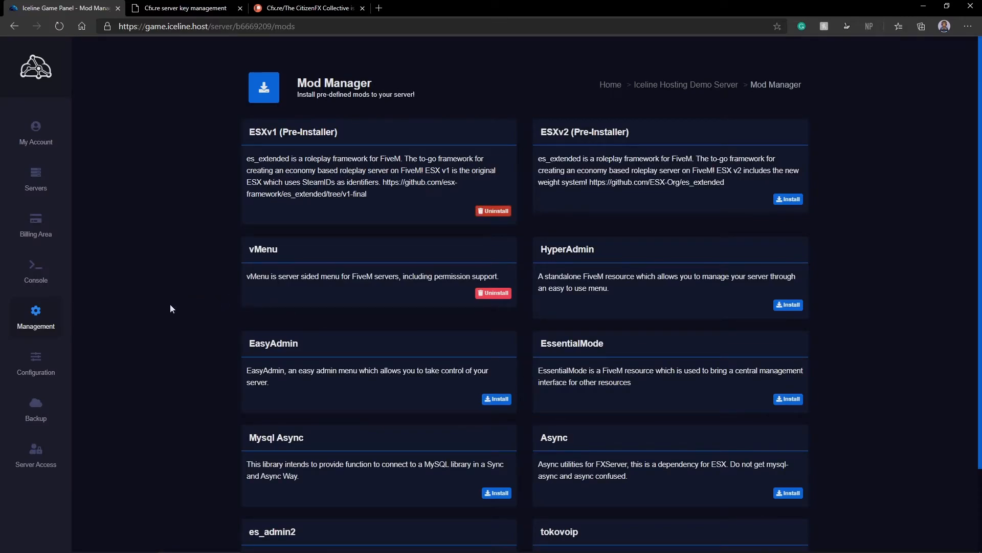
left_click(92, 315)
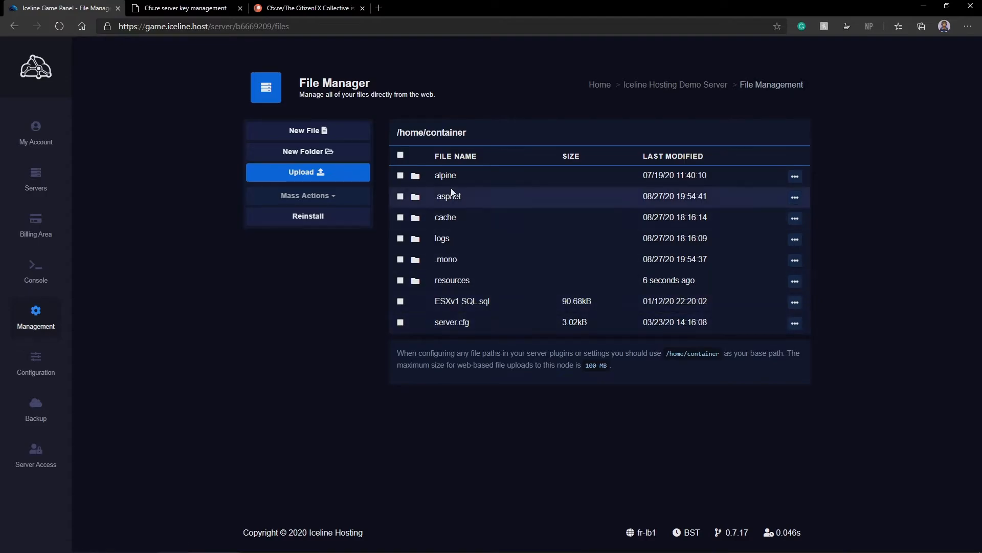
left_click(441, 281)
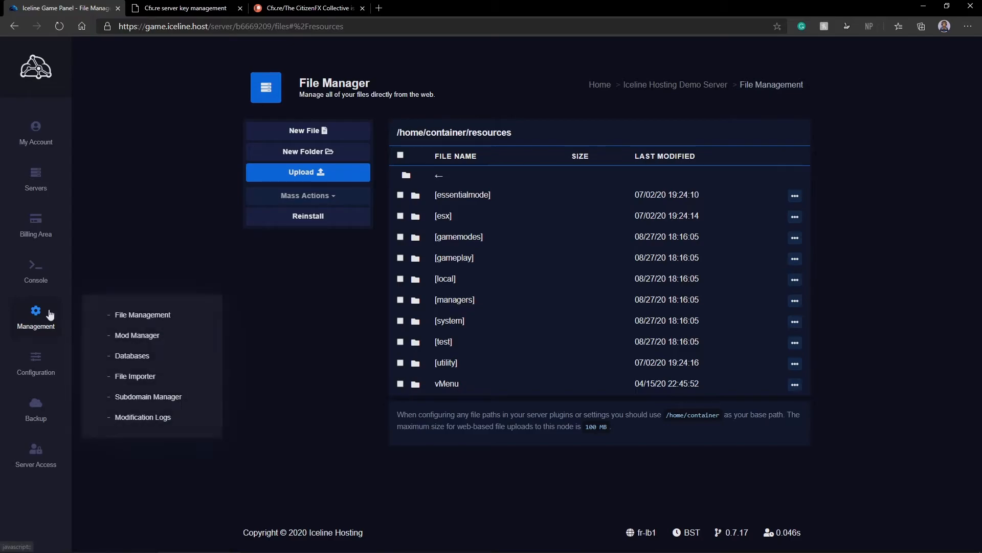
- Reopen the server's SFTP settings page and move the browser window aside to make room for another program
mouse_move(38, 360)
left_click(122, 423)
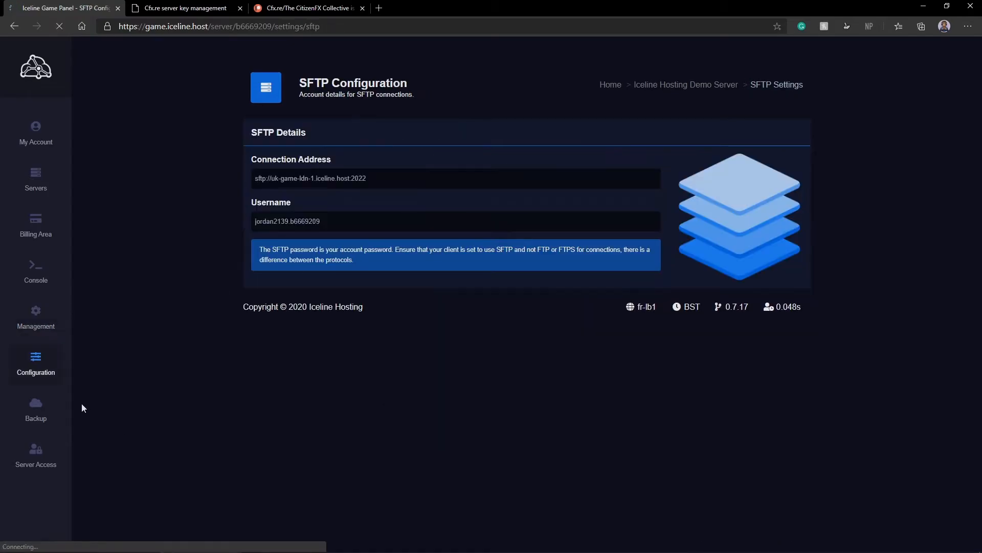
left_click_drag(446, 6, 0, 137)
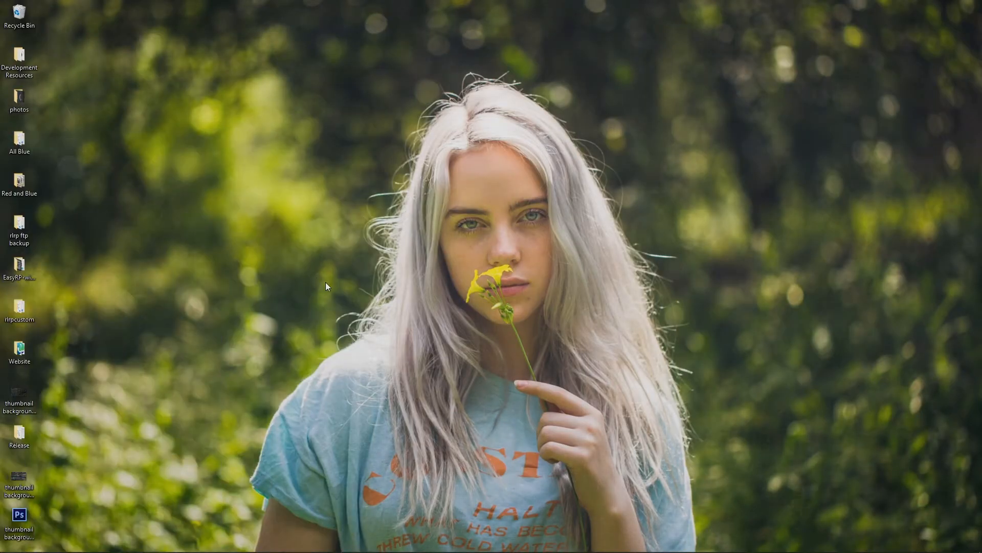
- Launch WinSCP and arrange it beside the browser with a new-site login ready
key("super")
type("winscp")
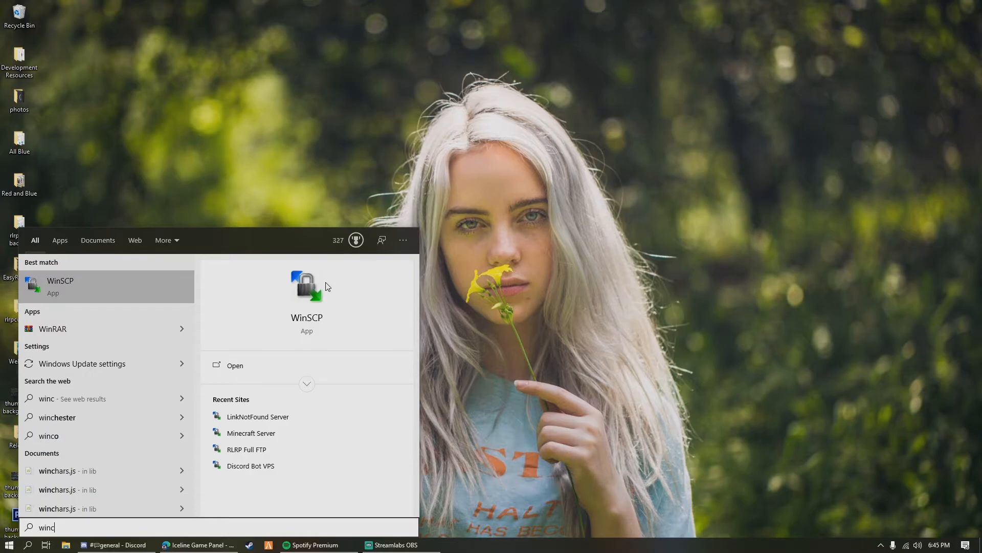
key("Return")
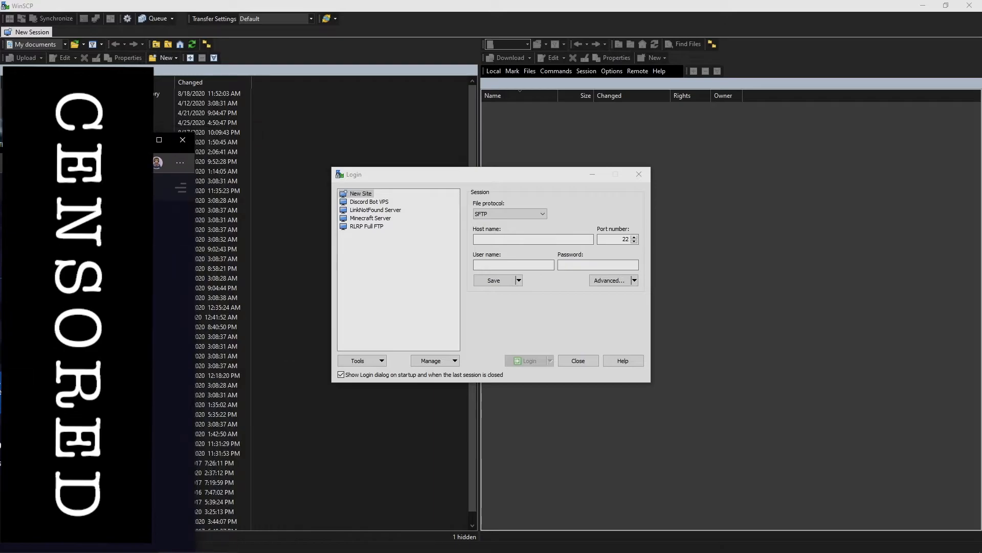
left_click_drag(105, 143, 0, 143)
key("Escape")
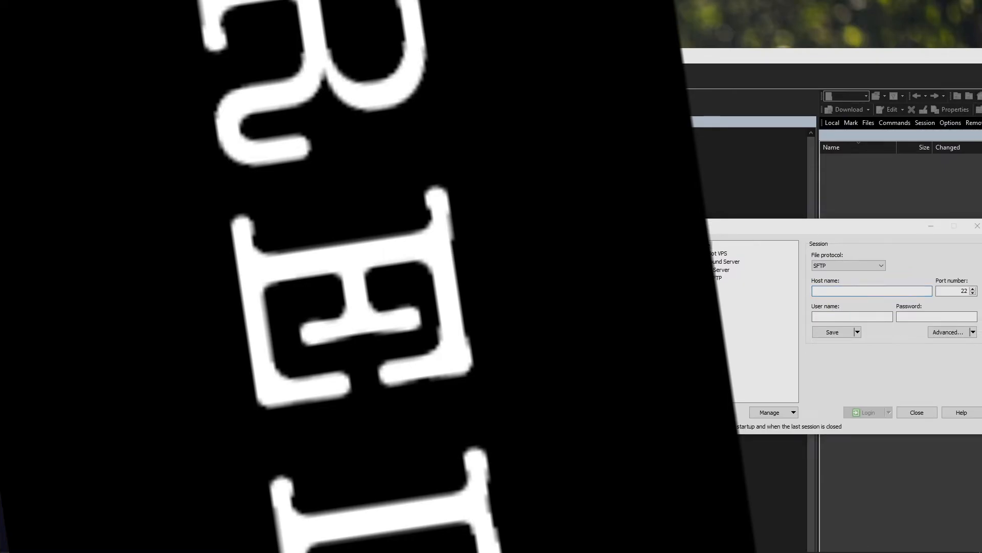
- Enter host name uk-game-ldn-1.iceline.host with port 2022 in the WinSCP login, and copy in the SFTP username from the panel
left_click(820, 292)
type("uk-game-ldn-1.iceline.host")
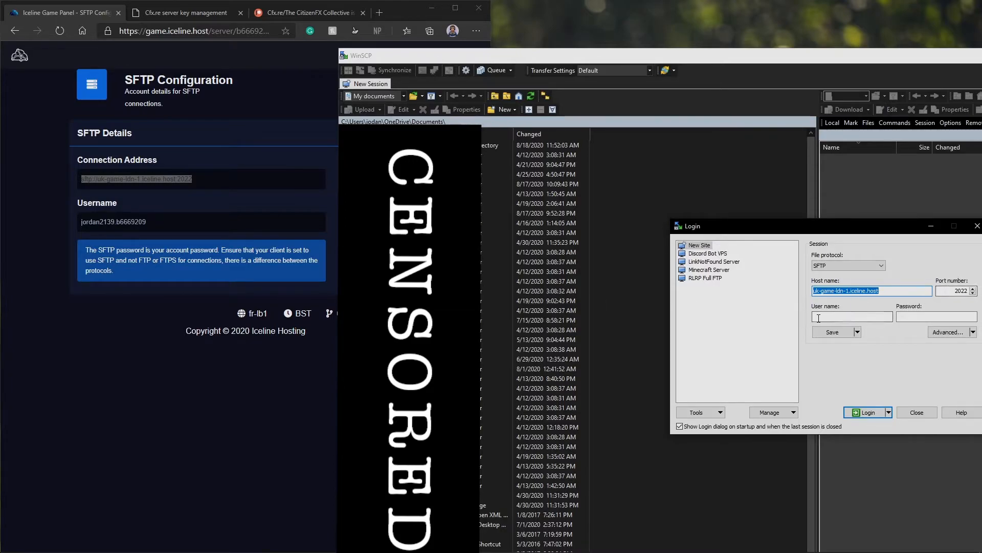
left_click(870, 315)
triple_click(102, 221)
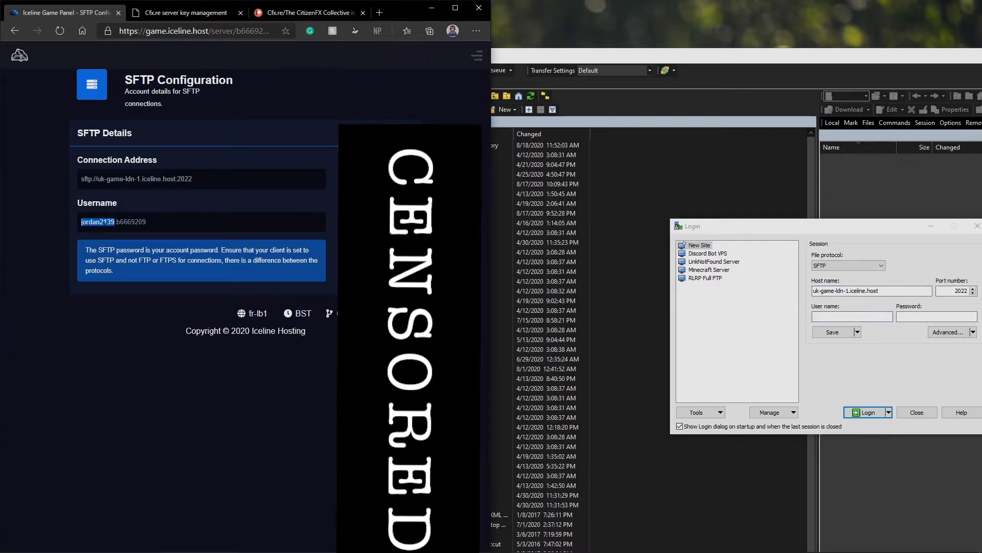
key("ctrl+c")
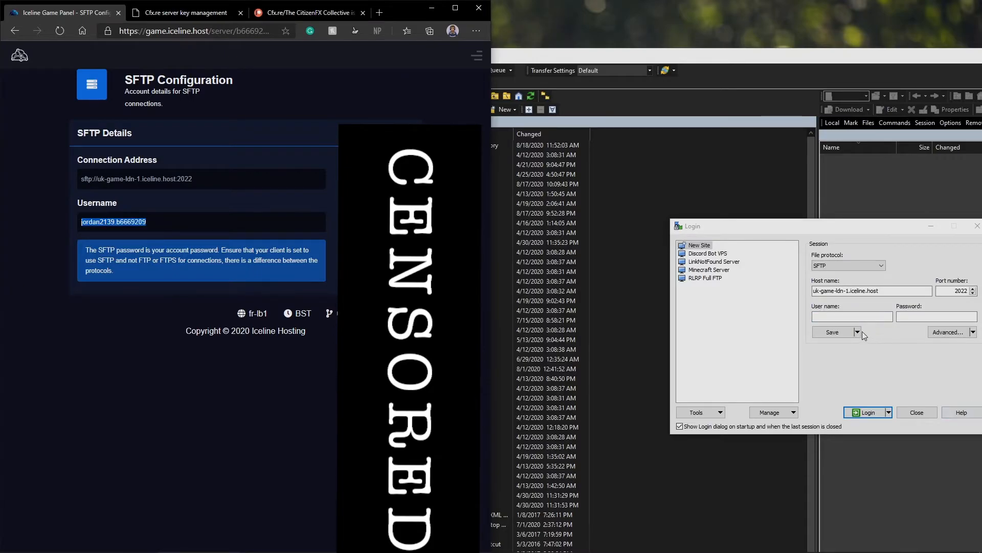
key("alt+Tab")
key("ctrl+v")
- Check the panel's SFTP password note, enter the account password in WinSCP, log in to the server and maximize the WinSCP window
left_click(100, 284)
triple_click(109, 270)
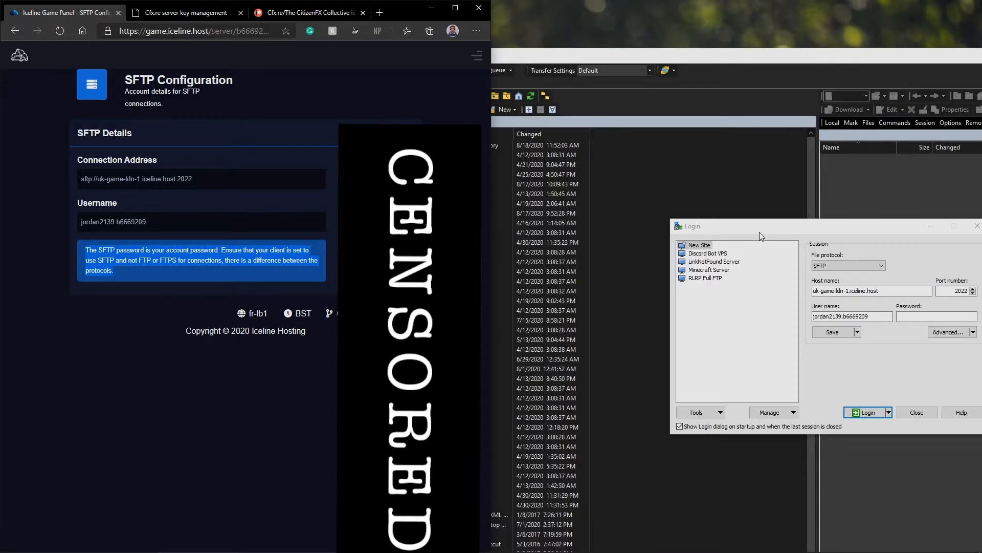
left_click(903, 308)
type("*********")
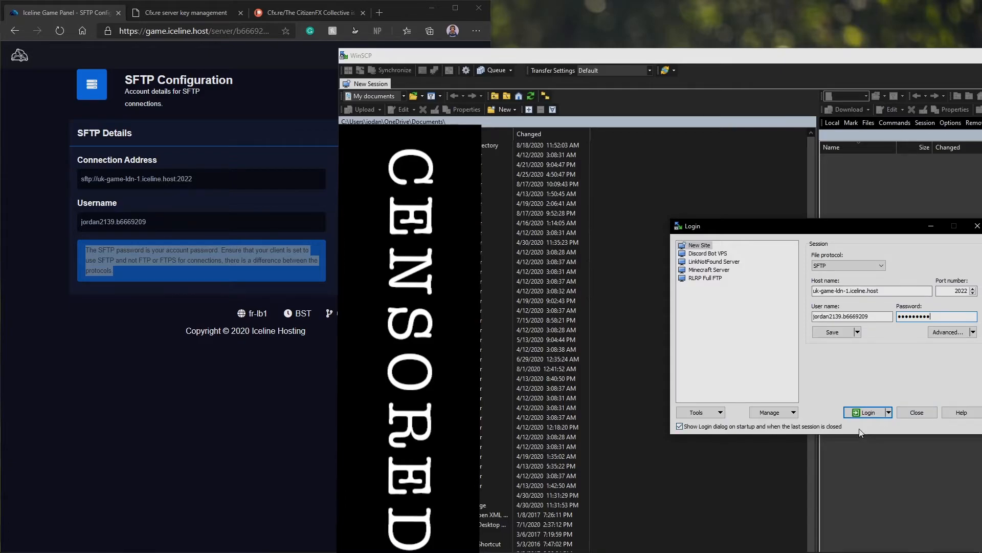
left_click(866, 412)
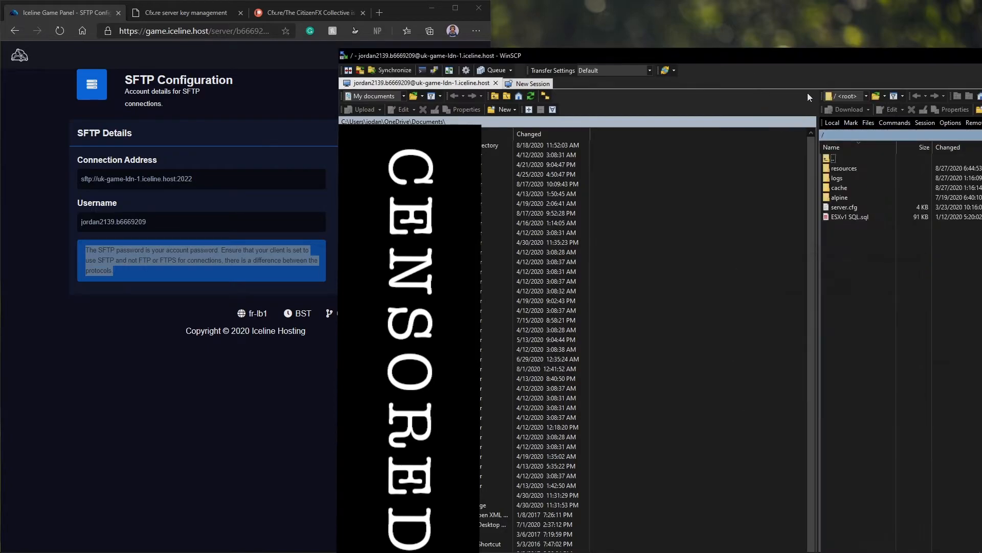
double_click(797, 53)
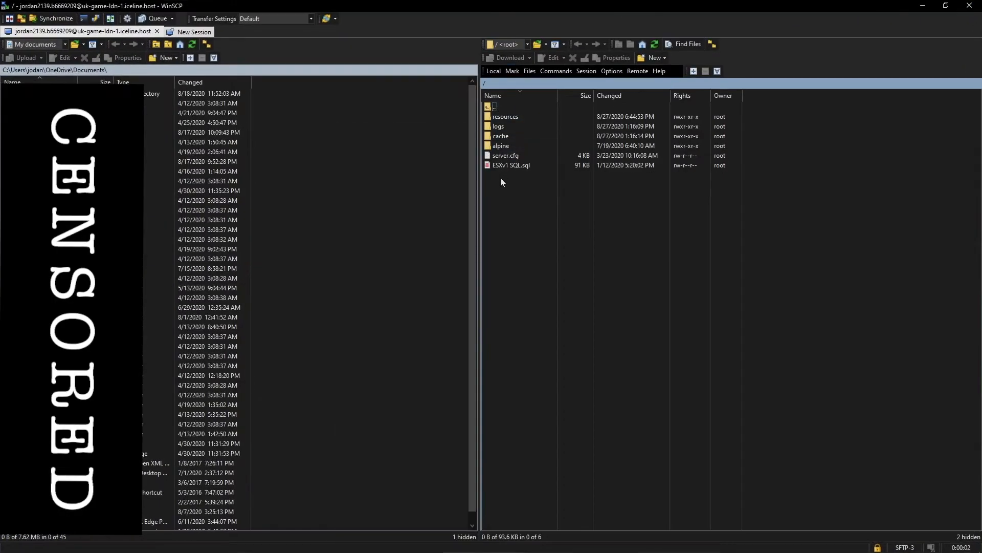
- Uncover the desktop and download ESXv1 SQL.sql onto it from the server's root folder, then minimize WinSCP
left_click_drag(511, 244, 455, 62)
left_click(532, 240)
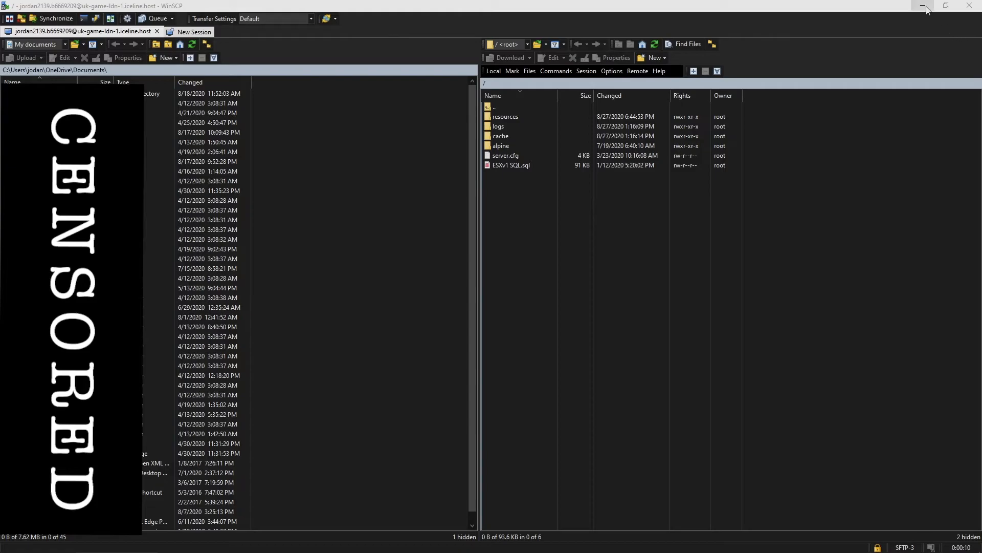
double_click(634, 6)
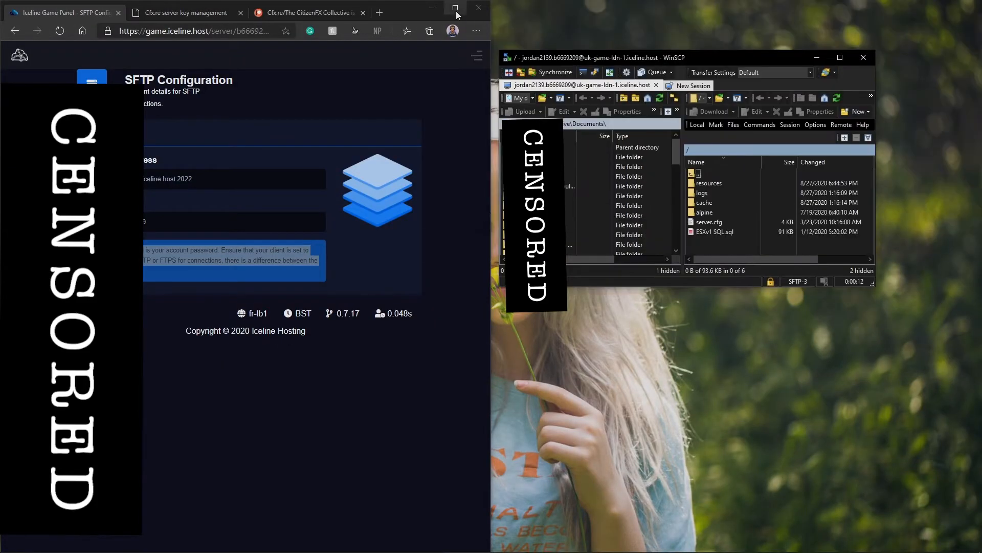
left_click(426, 10)
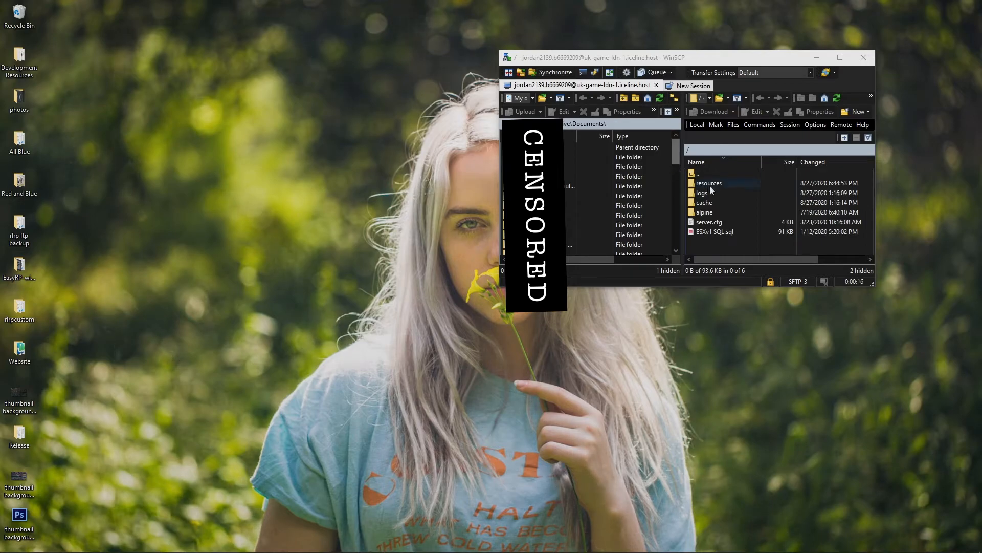
left_click_drag(715, 231, 82, 168)
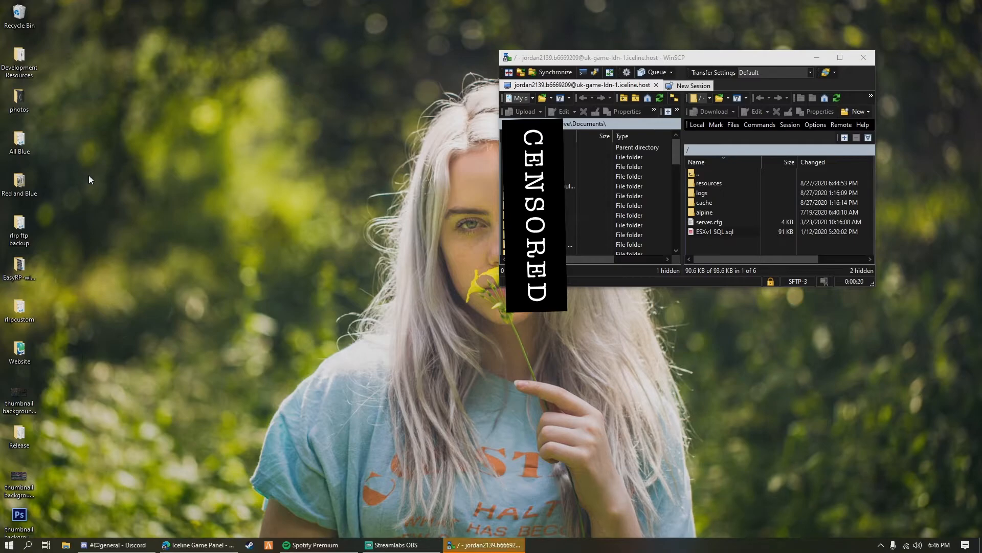
left_click(768, 248)
key("ctrl+a")
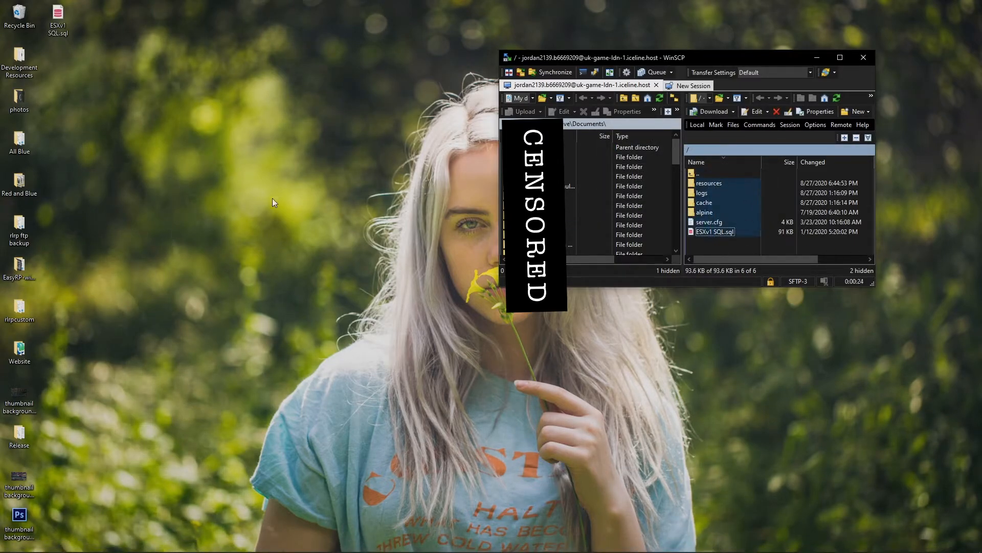
left_click(773, 186)
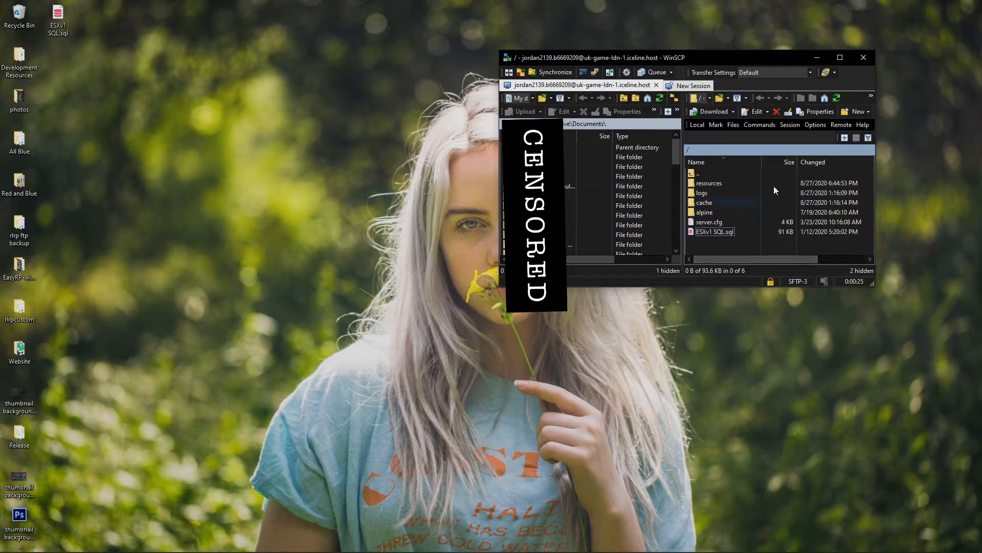
left_click(819, 58)
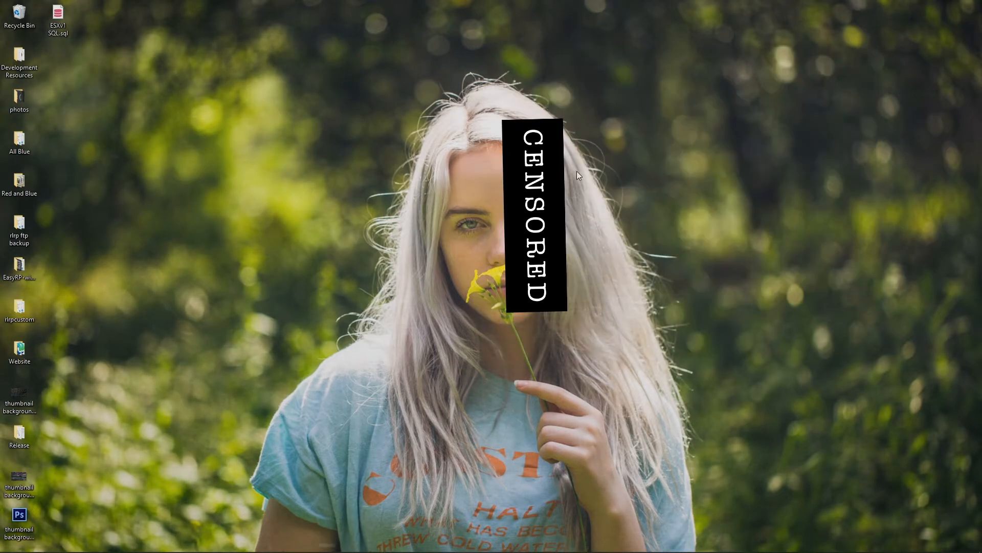
- Switch to the Iceline panel in the browser, delete the s4796_demo database from the server's databases and reload the page
key("alt+Tab")
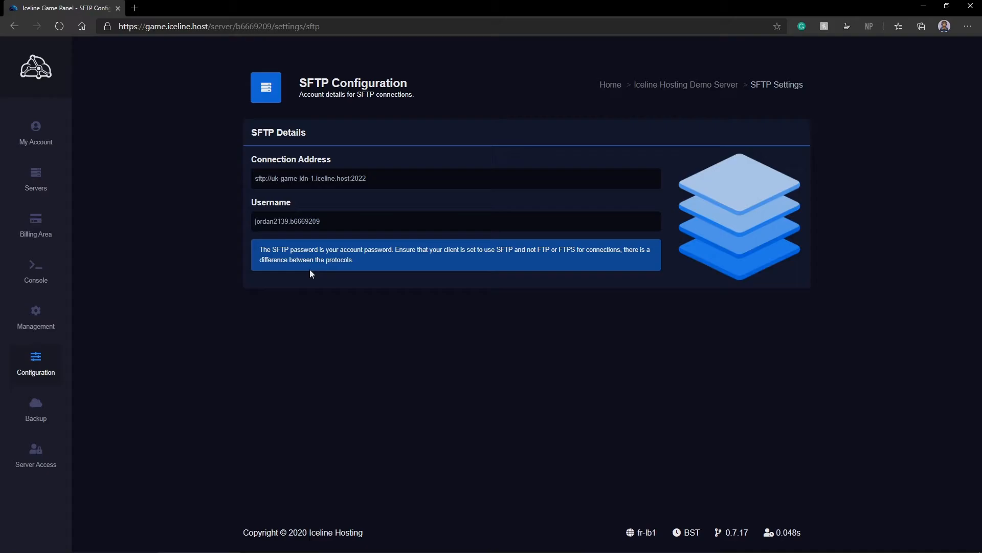
mouse_move(54, 306)
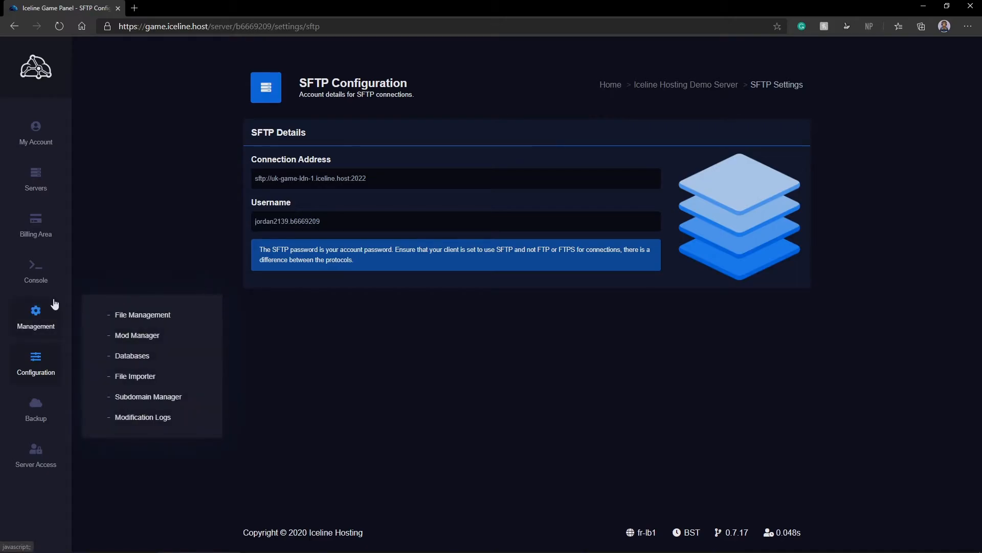
left_click(146, 354)
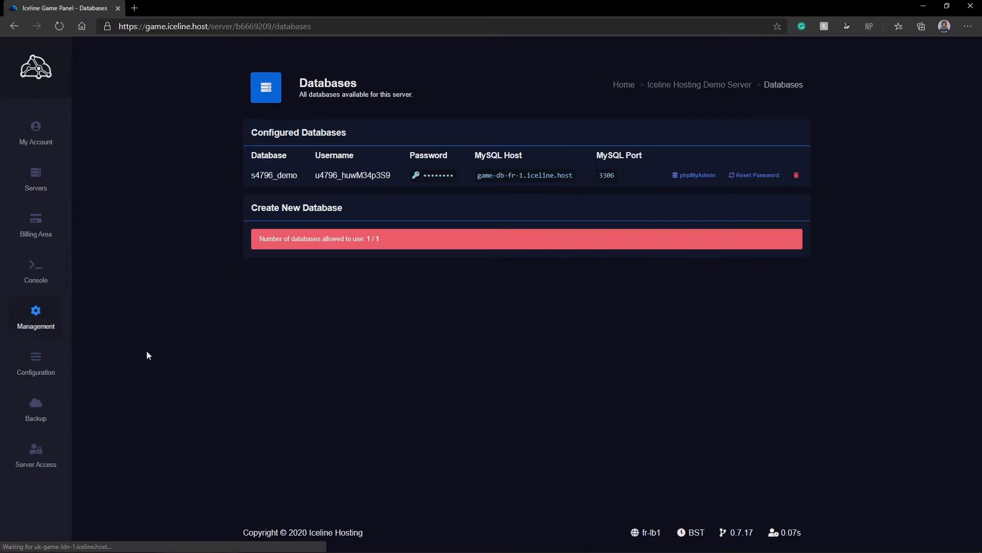
left_click(796, 175)
left_click(471, 343)
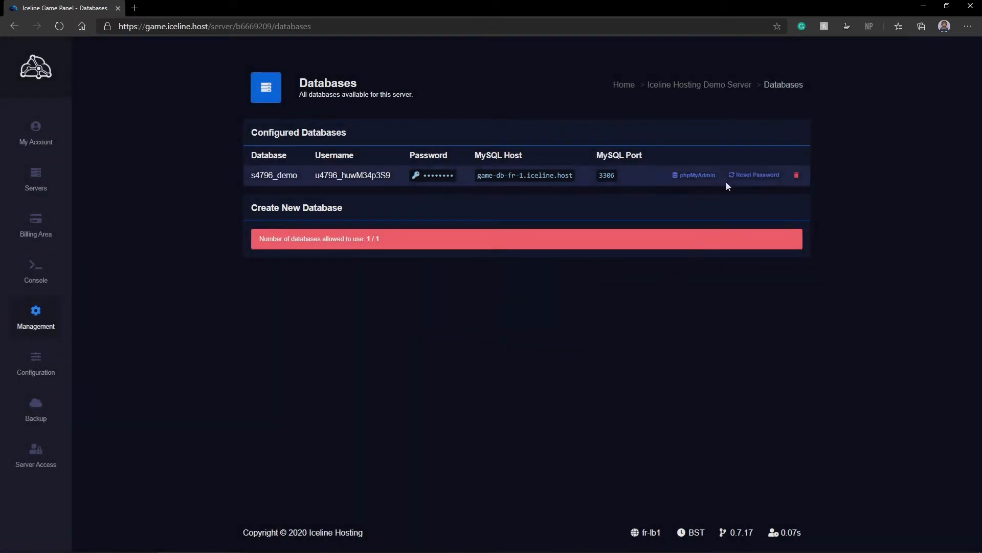
left_click(59, 26)
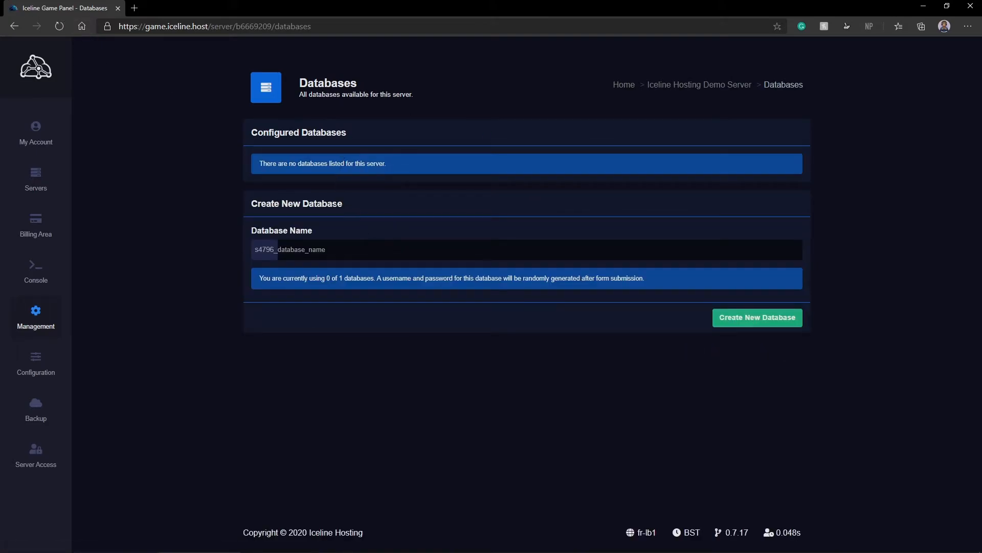
- Create a new server database with the name fivem and review its connection details
left_click(310, 256)
type("fivem")
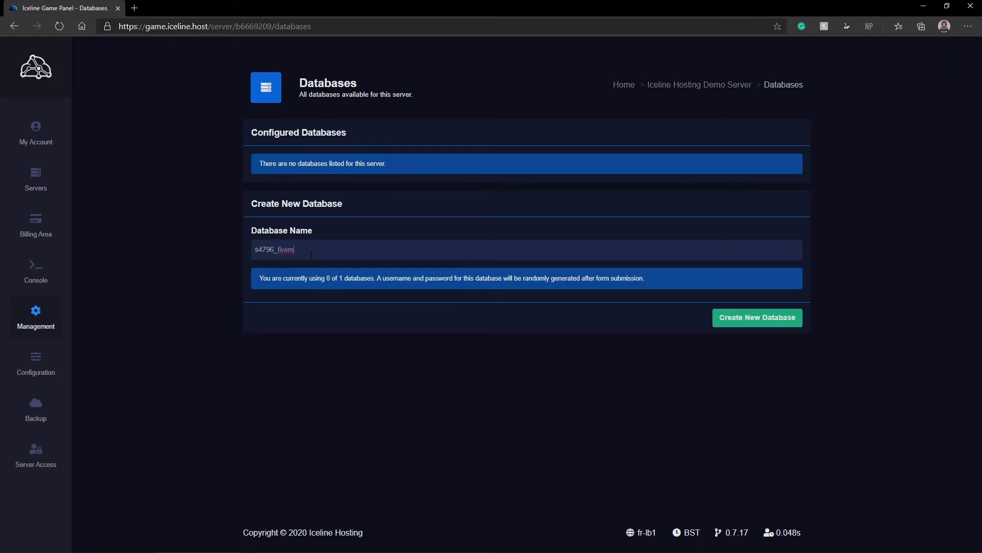
left_click(747, 319)
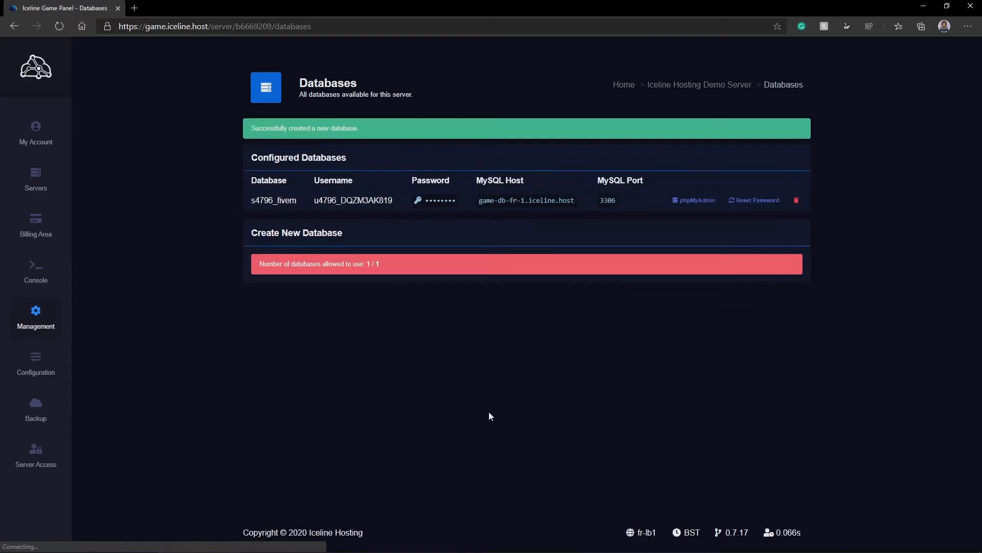
double_click(276, 201)
double_click(353, 200)
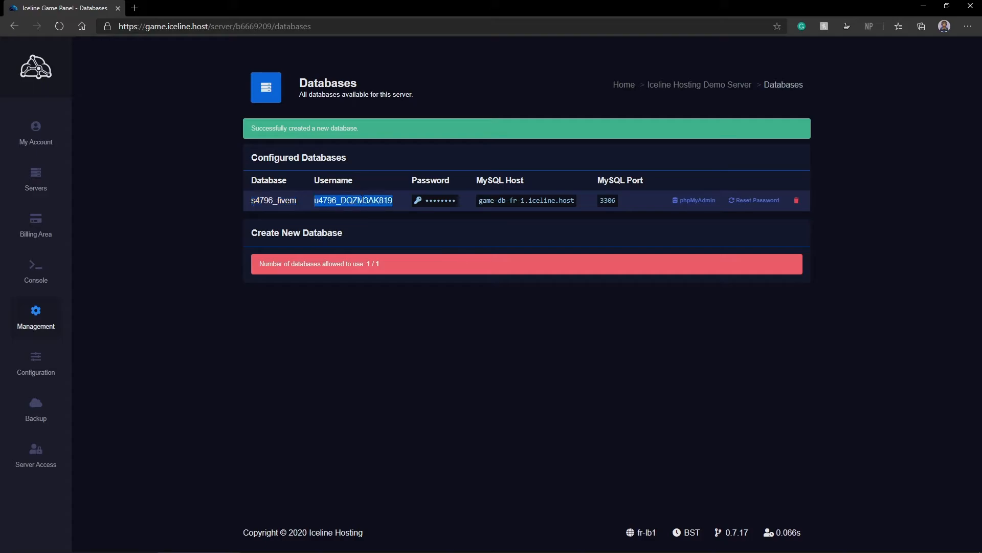
left_click_drag(251, 200, 377, 201)
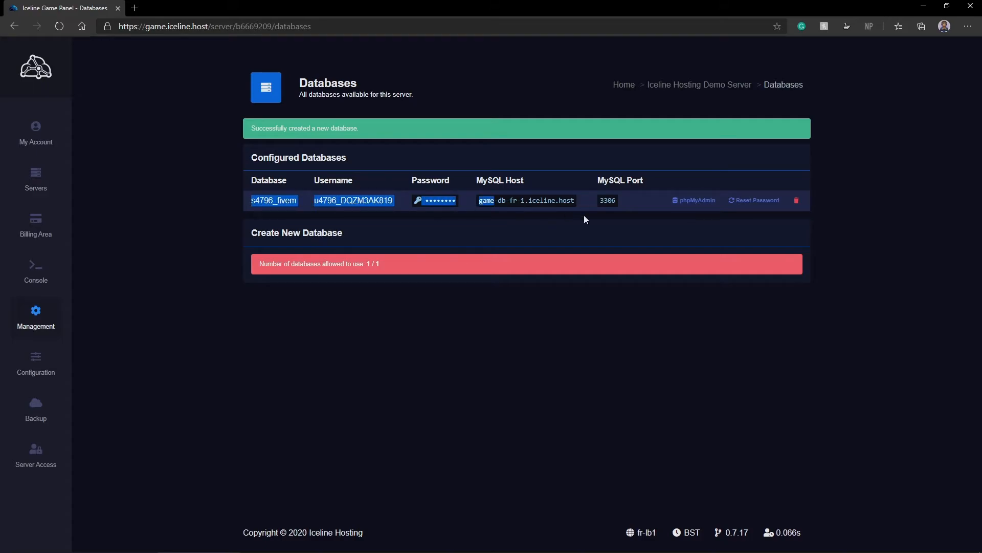
left_click(614, 220)
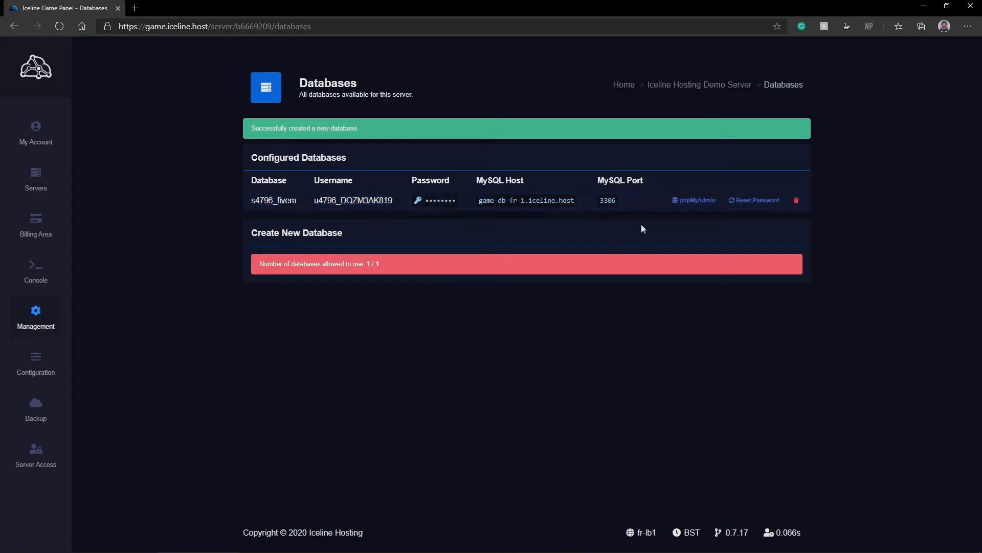
- Open phpMyAdmin for the new database, and reveal and copy the database password from the Iceline panel
left_click(690, 204)
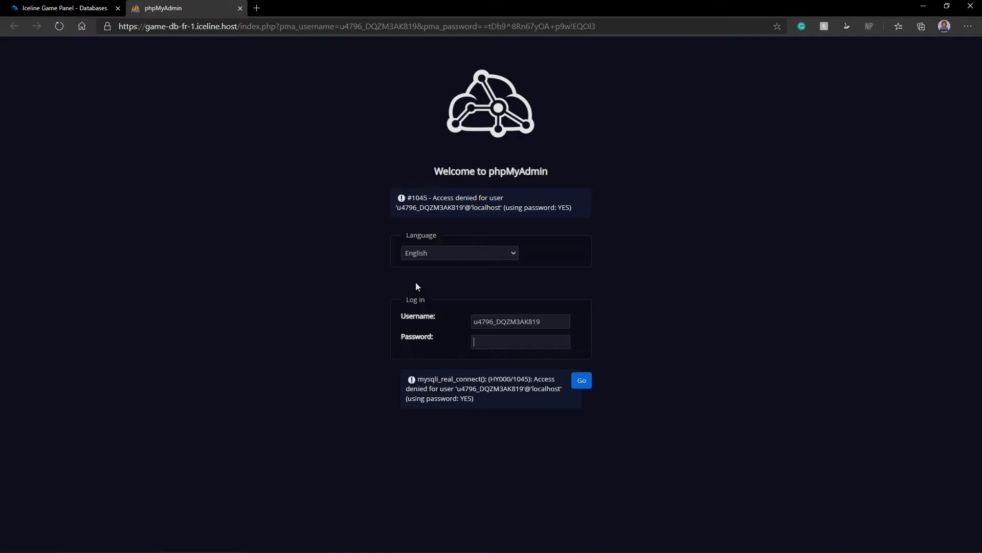
left_click(61, 8)
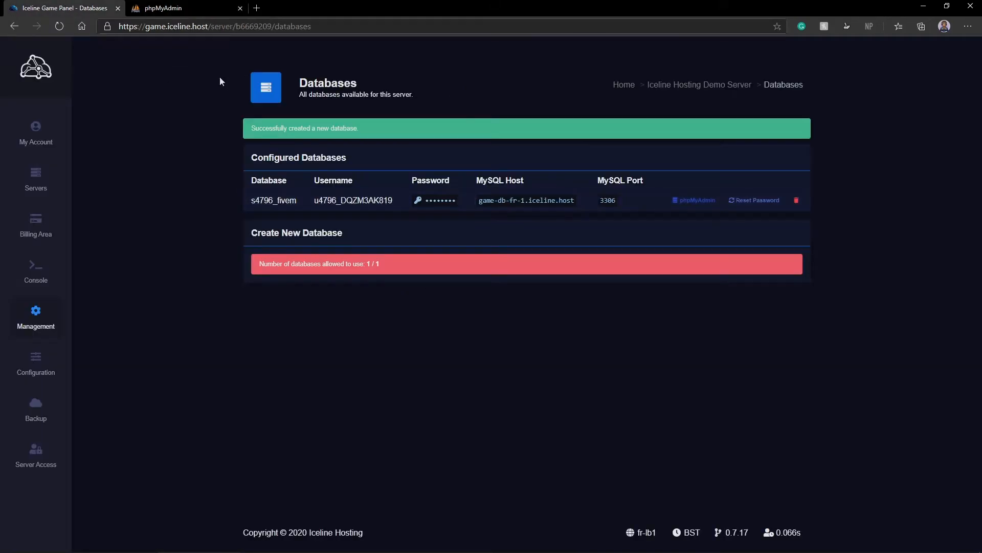
left_click(434, 200)
triple_click(453, 200)
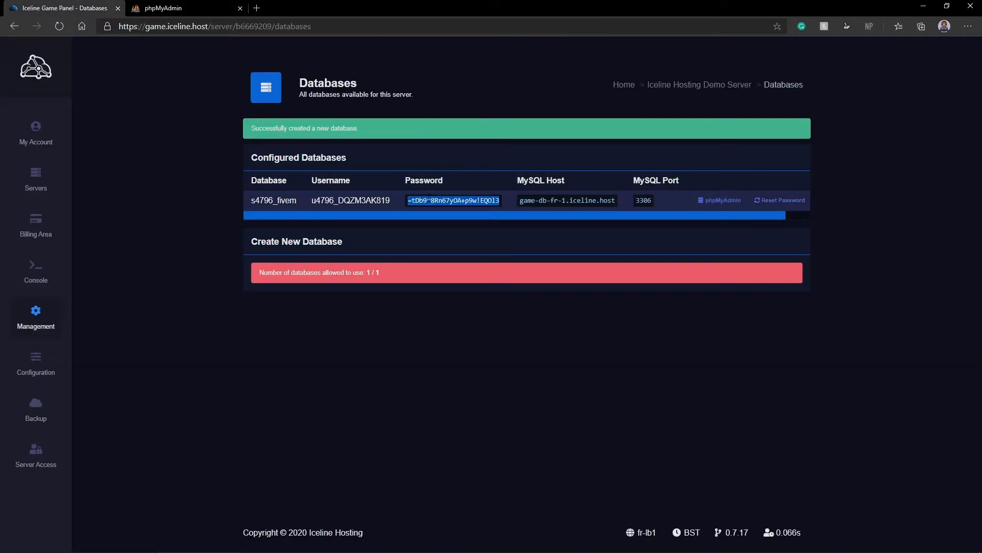
key("ctrl+c")
- Paste the database password into the phpMyAdmin login, remove the extra trailing whitespace and log in
left_click(164, 7)
key("ctrl+v")
left_click(561, 342)
double_click(543, 342)
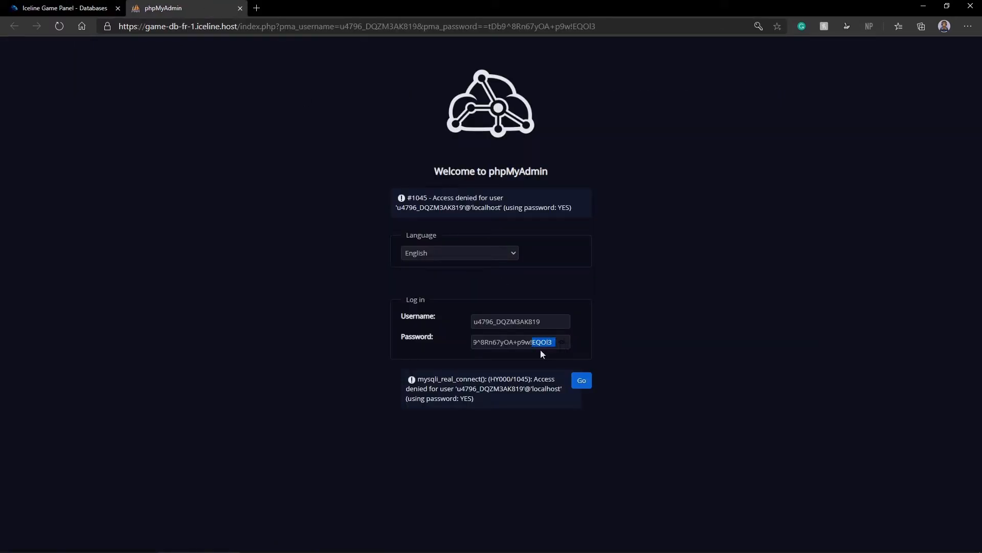
key("BackSpace")
left_click(581, 382)
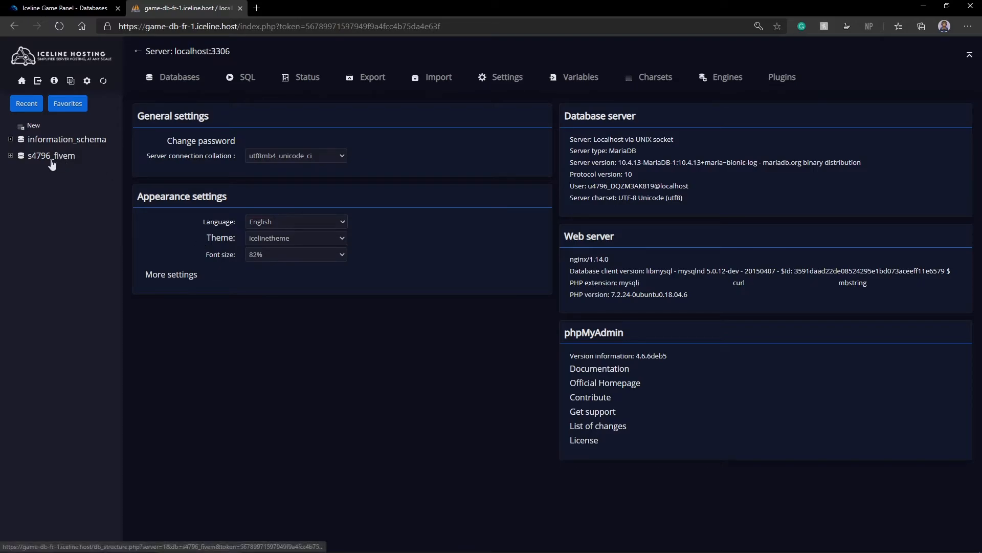
- Select the s4796_fivem database in phpMyAdmin and open its import page
left_click_drag(31, 155, 45, 156)
left_click(68, 162)
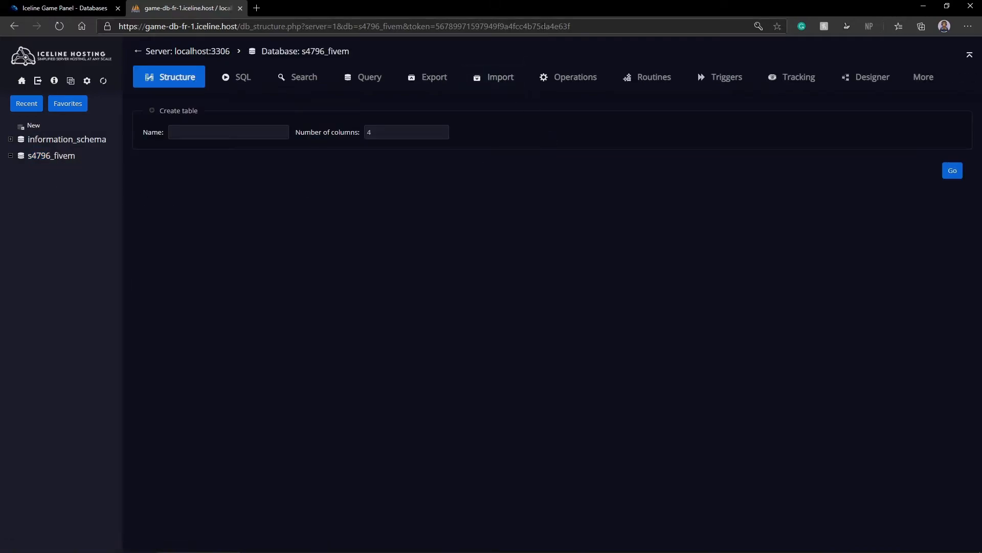
left_click(494, 77)
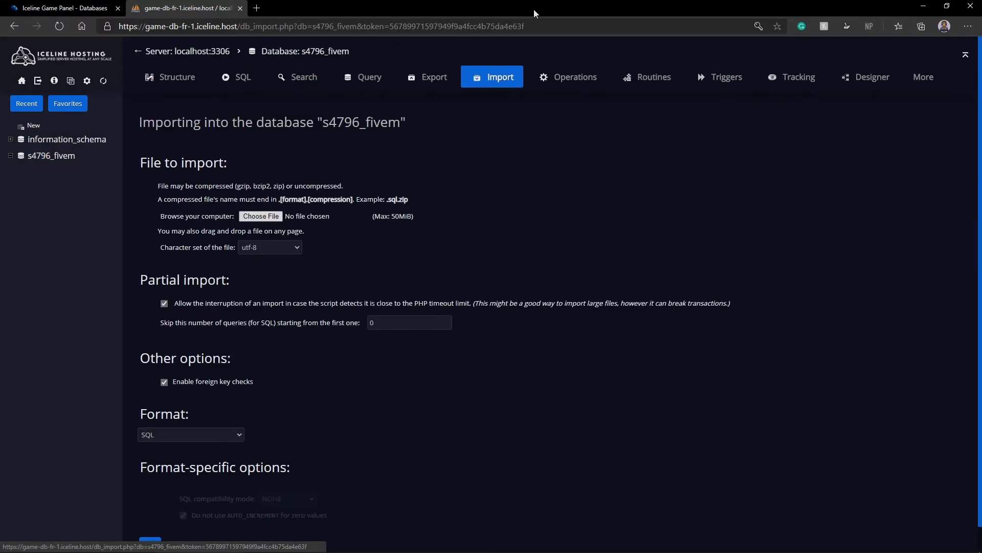
double_click(531, 10)
left_click_drag(515, 18, 511, 0)
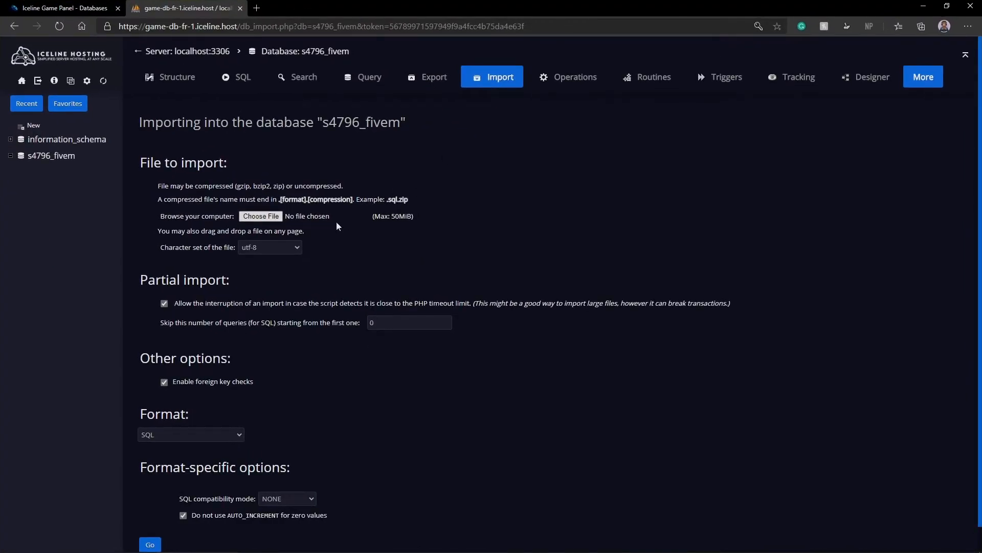
- Choose ESXv1 SQL.sql from the desktop and import it into the s4796_fivem database with the default SQL options
left_click(262, 215)
scroll(241, 189, "down", 1)
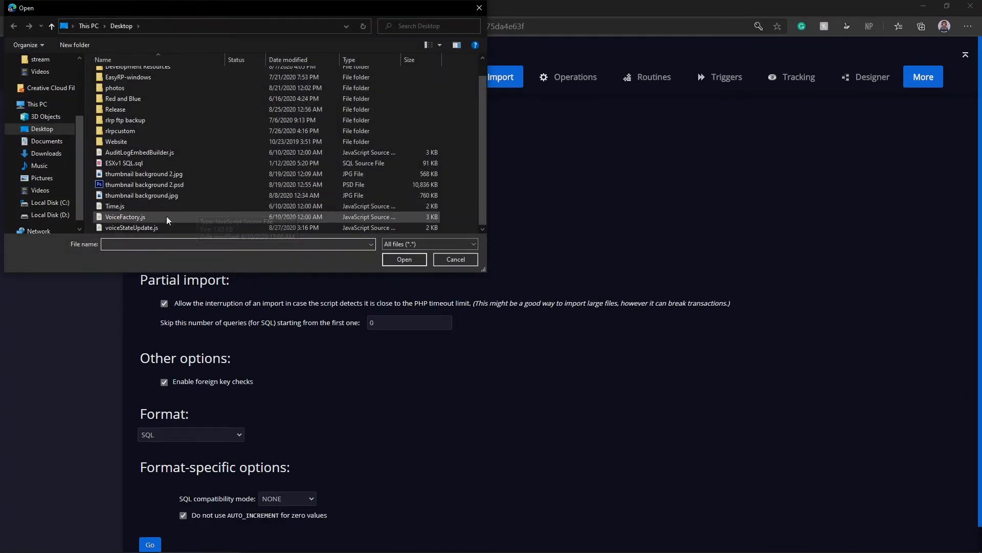
double_click(139, 164)
scroll(298, 259, "down", 1)
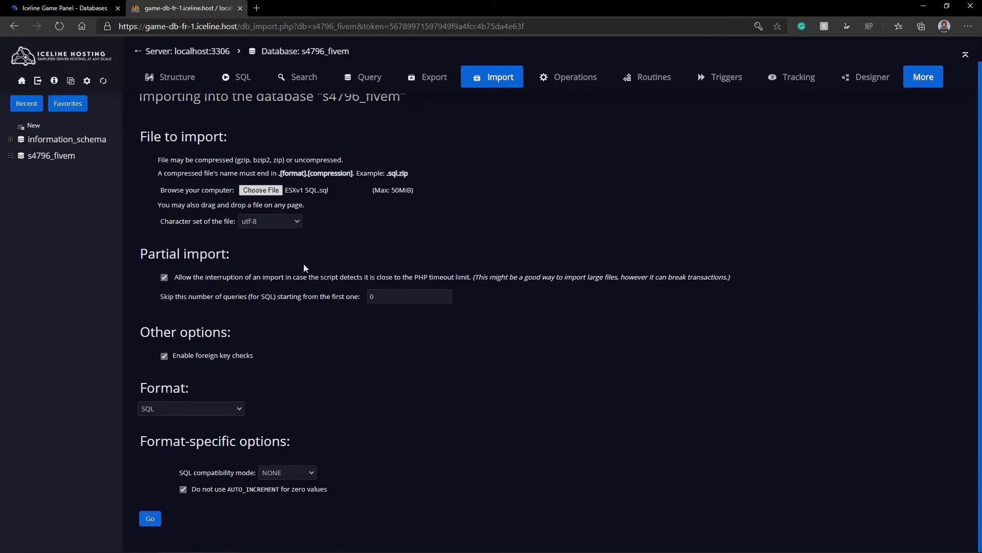
left_click(150, 518)
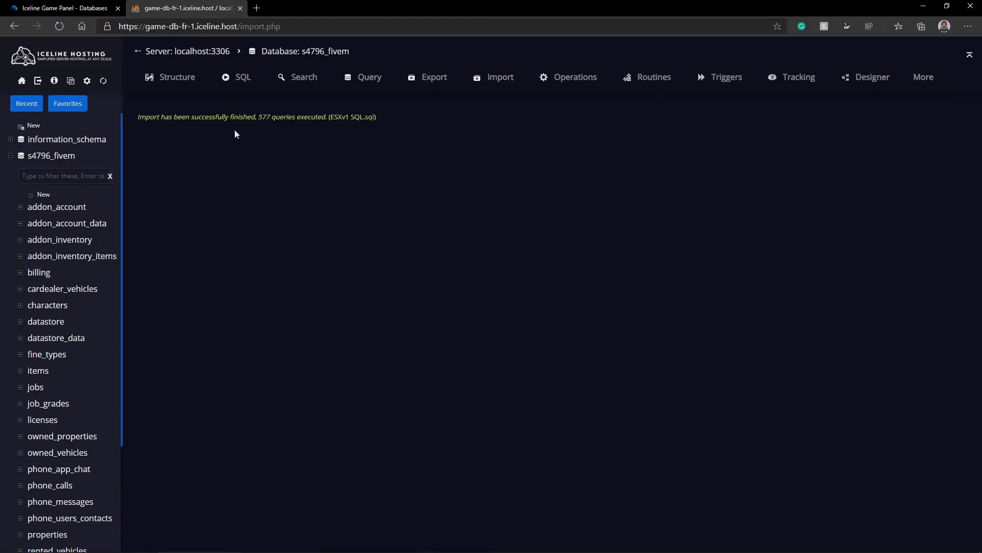
- Check the import result message and look through the table list of the s4796_fivem database
triple_click(196, 123)
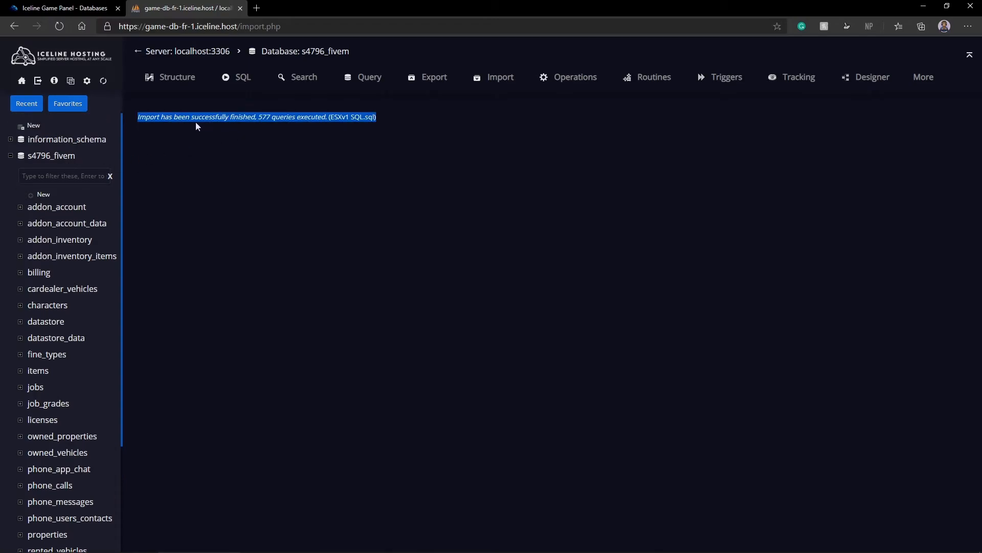
left_click(58, 157)
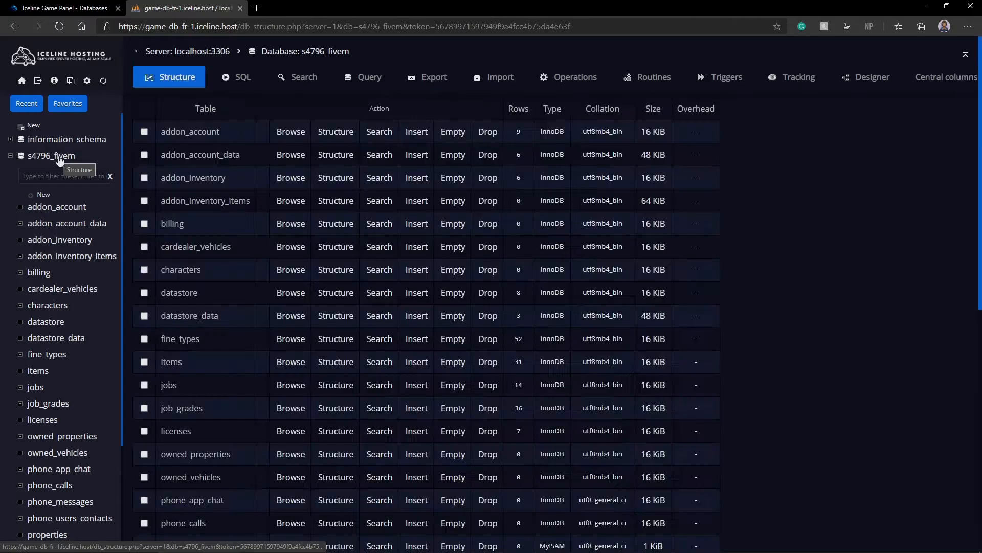
scroll(307, 230, "down", 8)
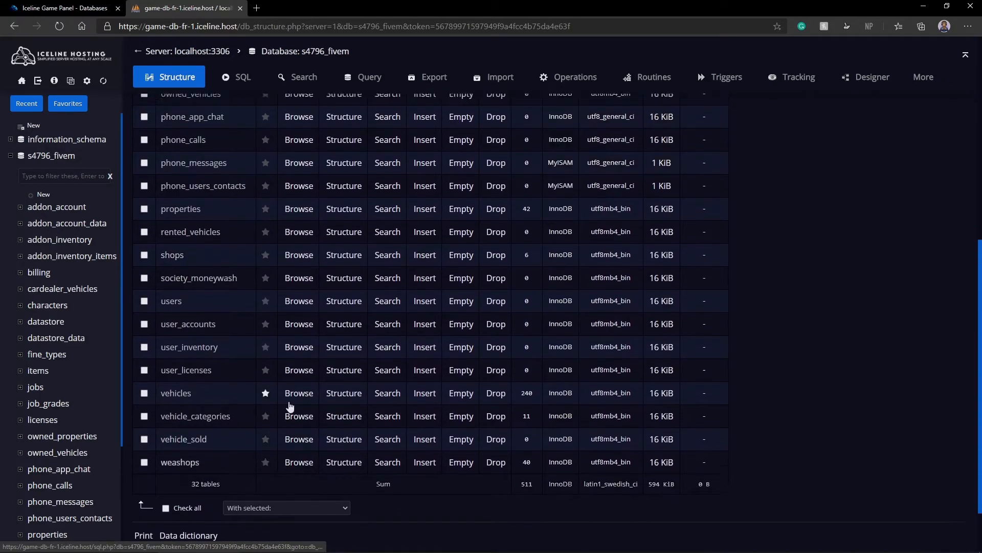
scroll(289, 405, "up", 10)
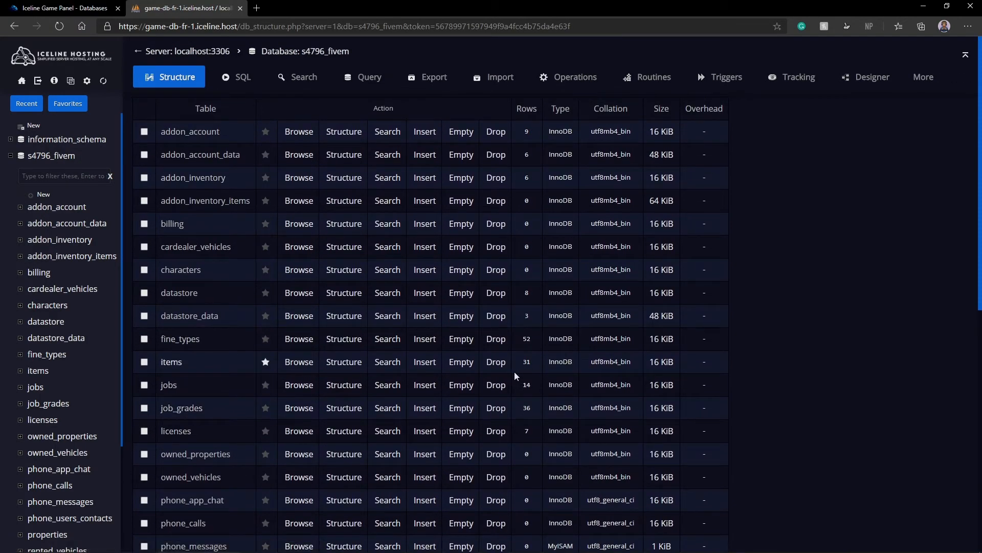
- Minimize the browser and bring the WinSCP server session back on screen
left_click(925, 6)
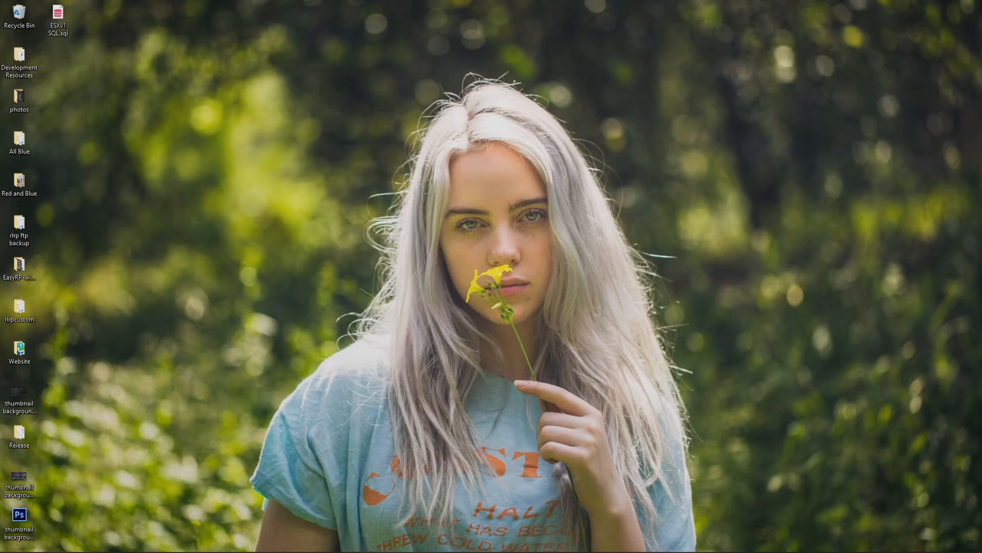
mouse_move(502, 542)
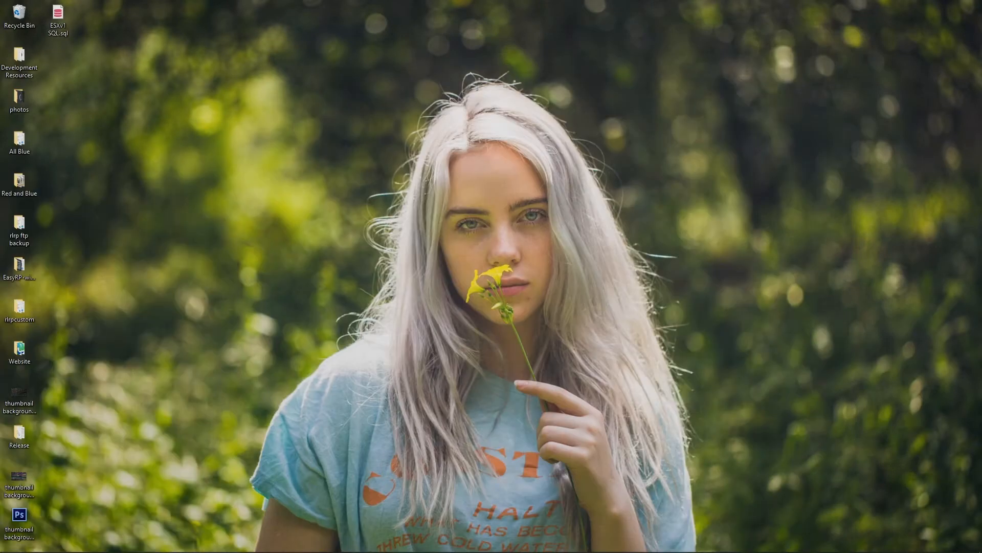
left_click(480, 544)
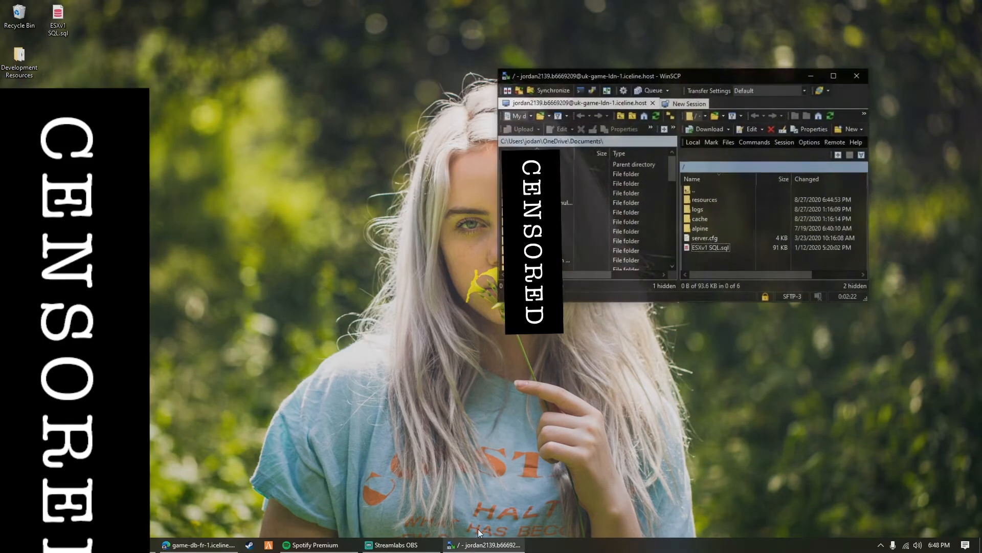
- Maximize the WinSCP window and open the server's resources folder
double_click(693, 58)
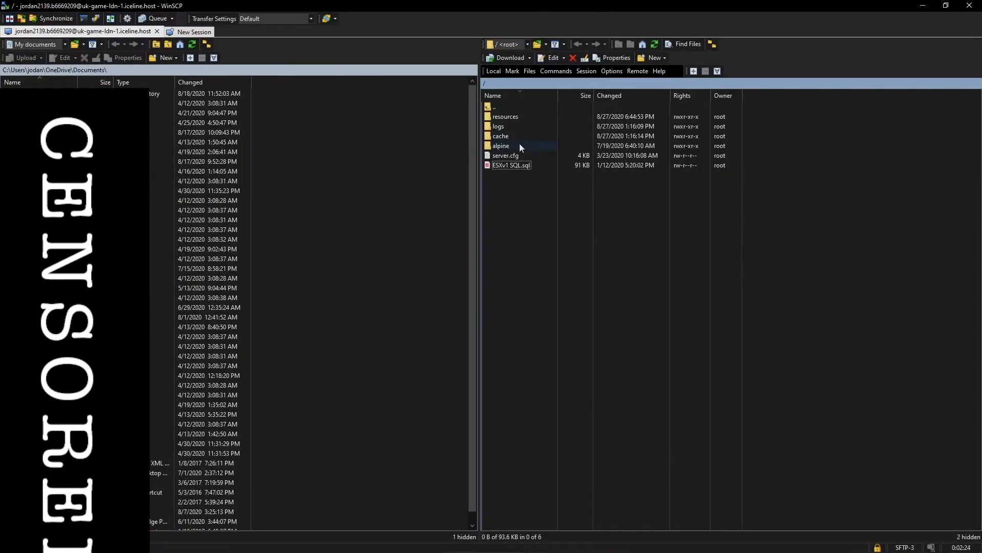
double_click(505, 118)
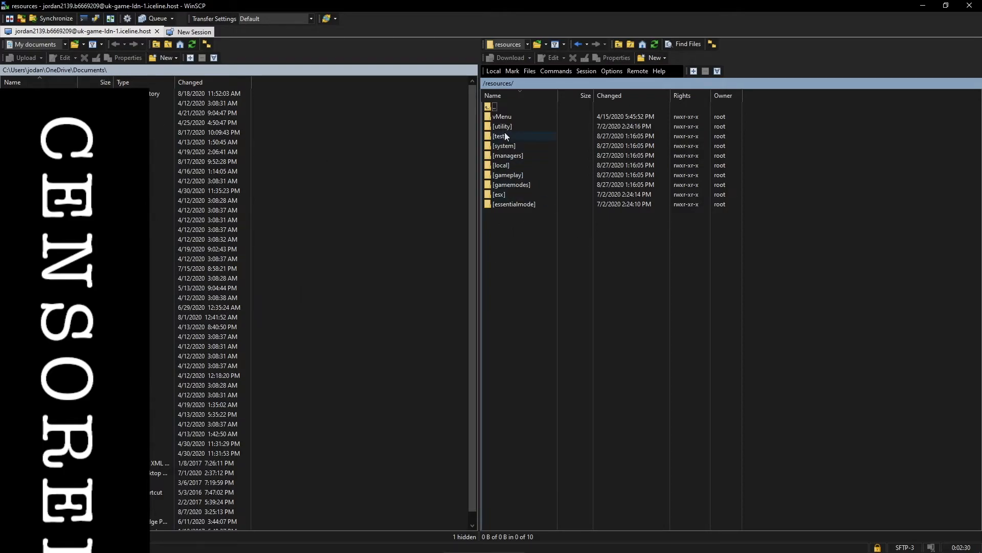
- Switch to the Iceline Game Panel in the browser and install the Mysql Async and Async mods from the Mod Manager
left_click_drag(0, 125, 291, 0)
mouse_move(36, 320)
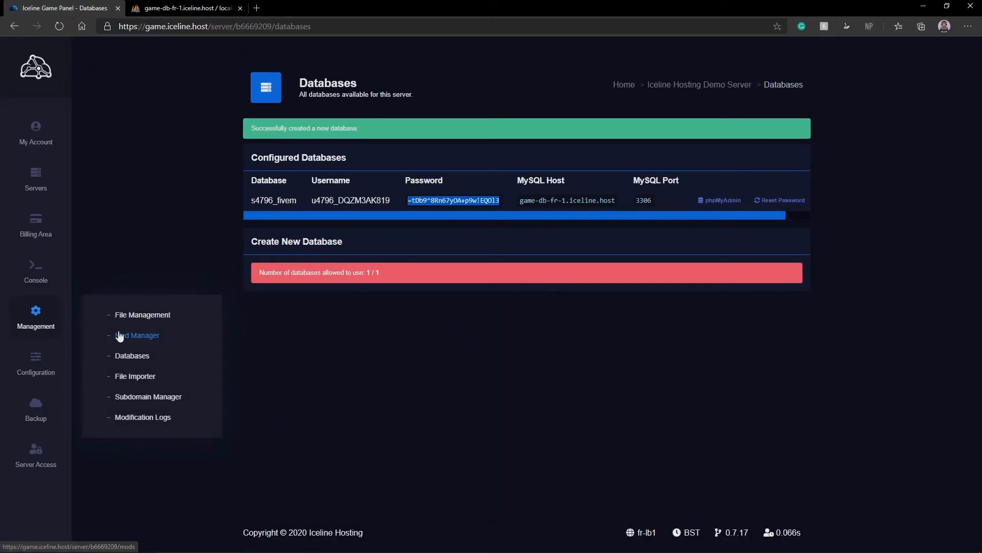
left_click(143, 335)
scroll(516, 373, "down", 2)
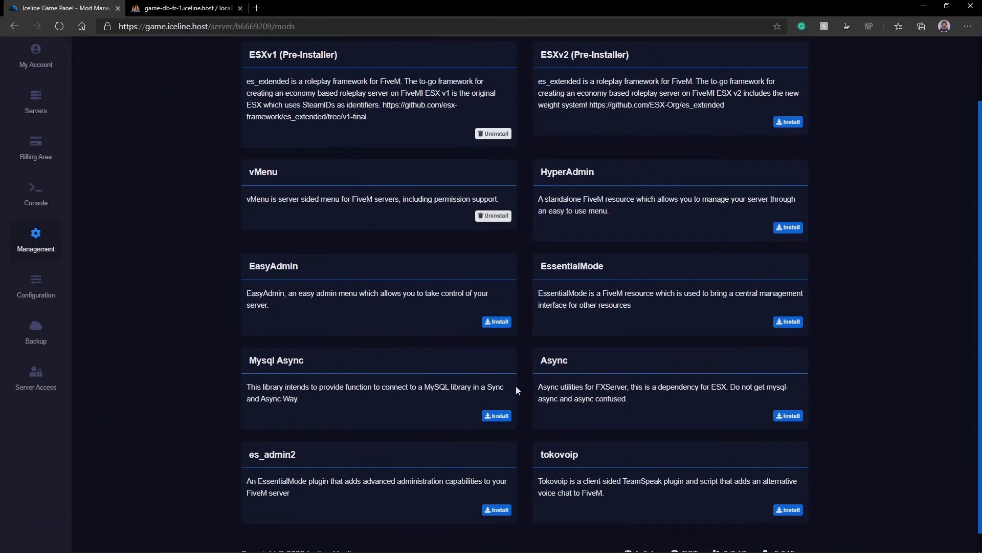
left_click(498, 416)
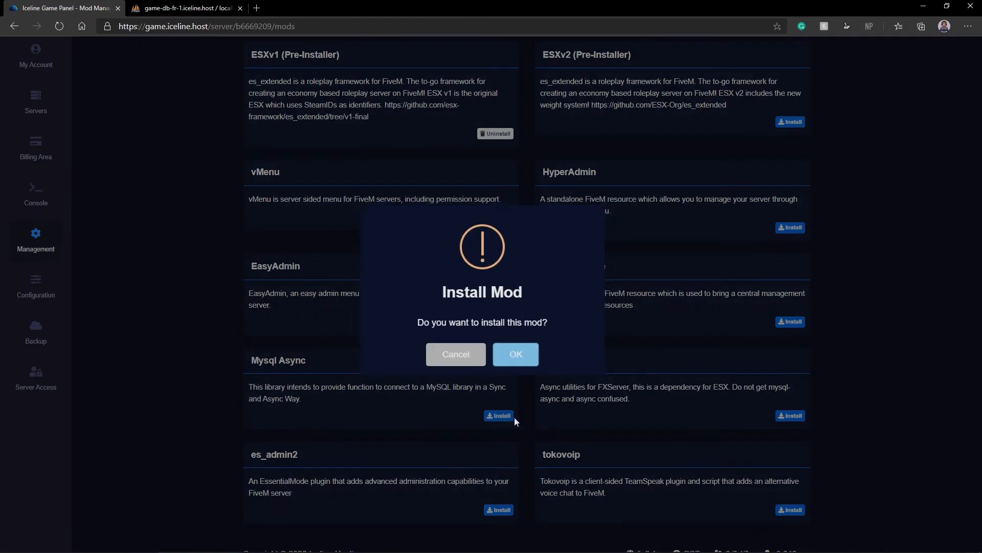
left_click(525, 355)
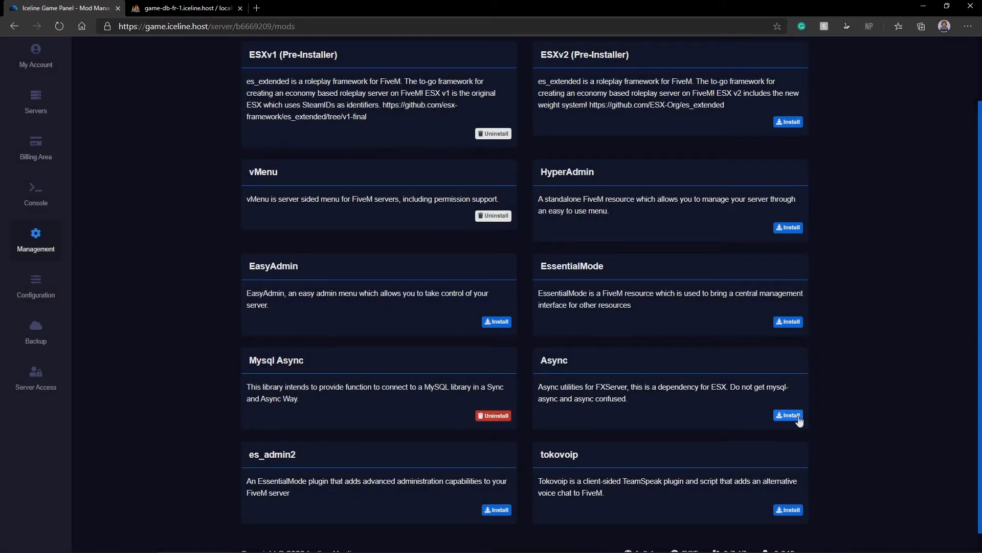
left_click(790, 415)
left_click(531, 358)
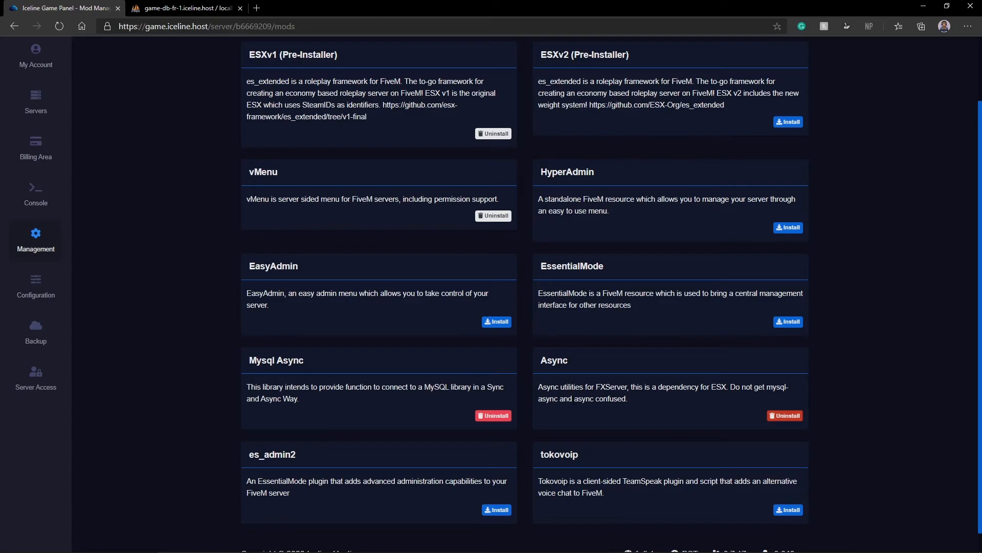
- Switch back to WinSCP and reload the server's resources folder to check for the newly installed mods
triple_click(572, 399)
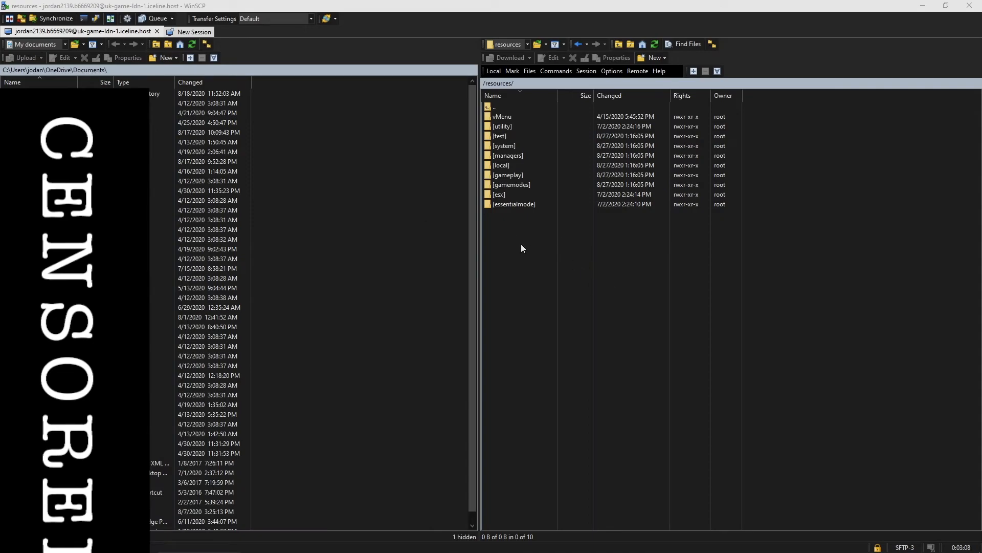
left_click(506, 241)
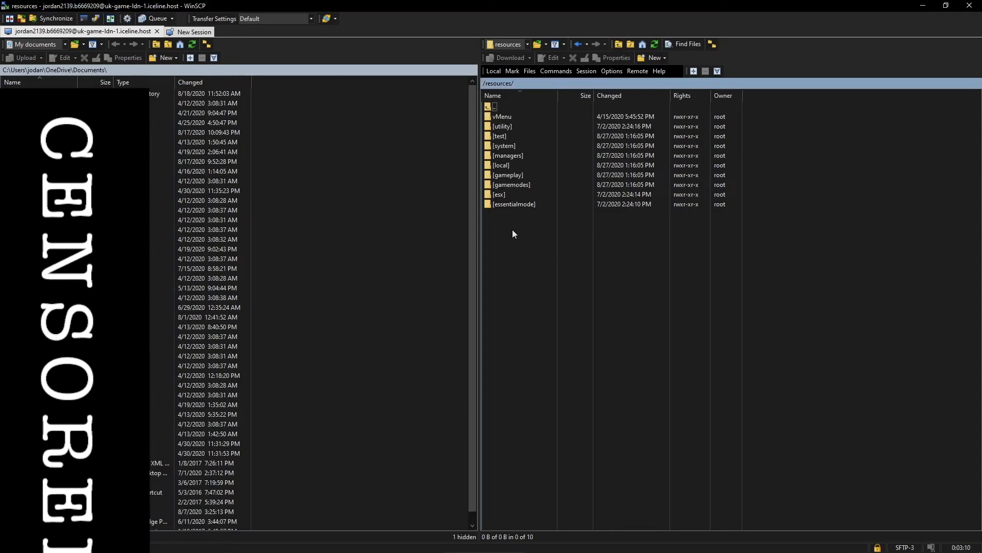
key("BackSpace")
double_click(538, 117)
right_click(497, 229)
left_click(519, 248)
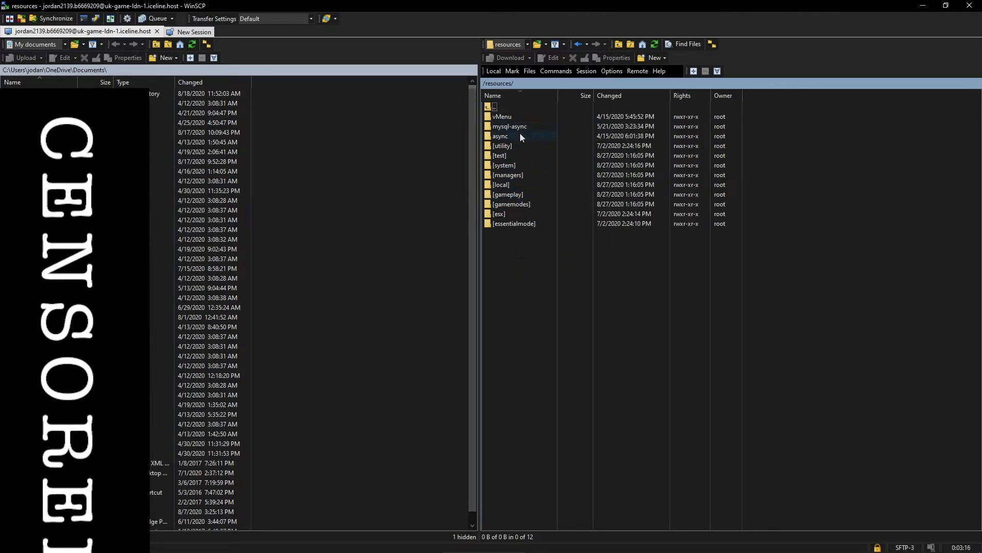
- Look into the async folder inside resources, then return to the server's root folder
left_click(525, 251)
key("alt+Left")
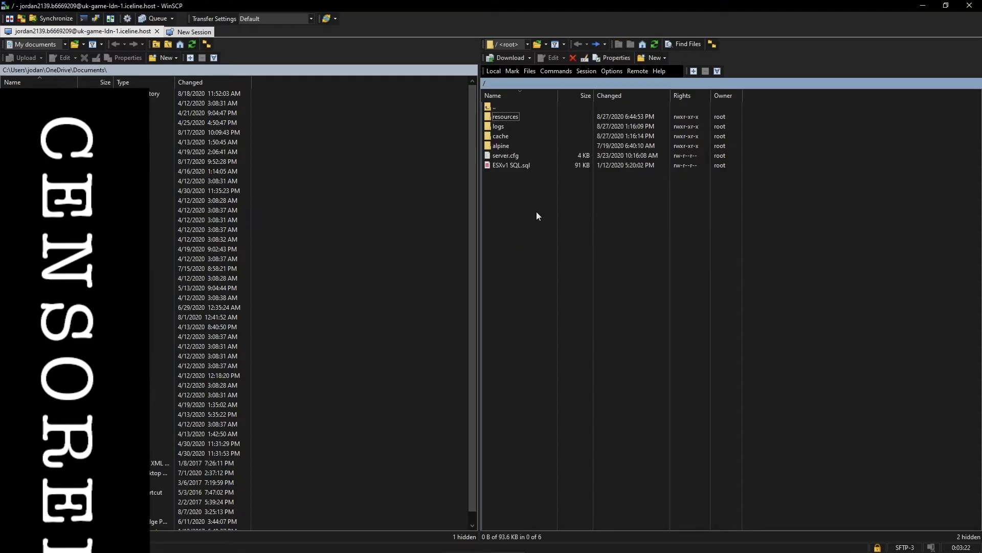
double_click(517, 117)
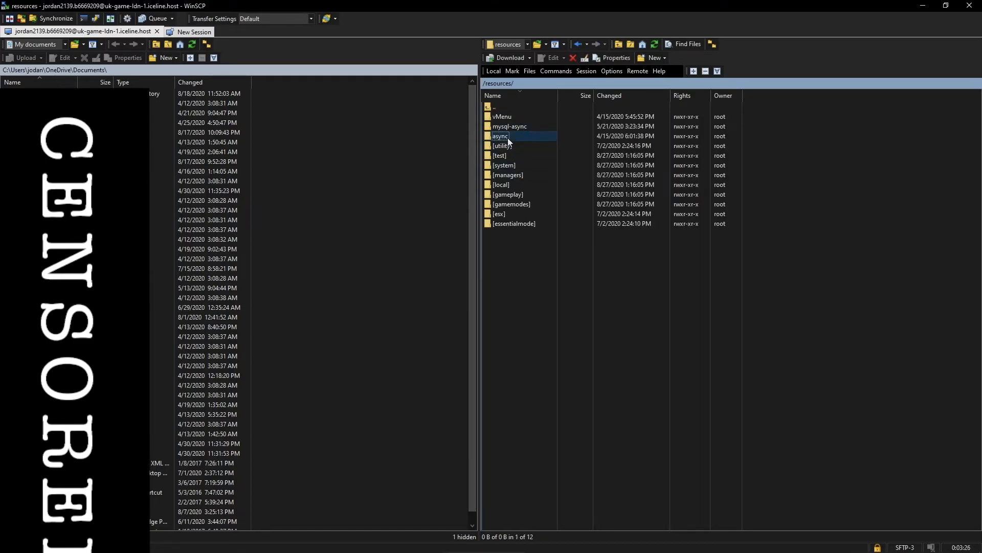
double_click(507, 136)
key("alt+Left")
key("alt+Left")
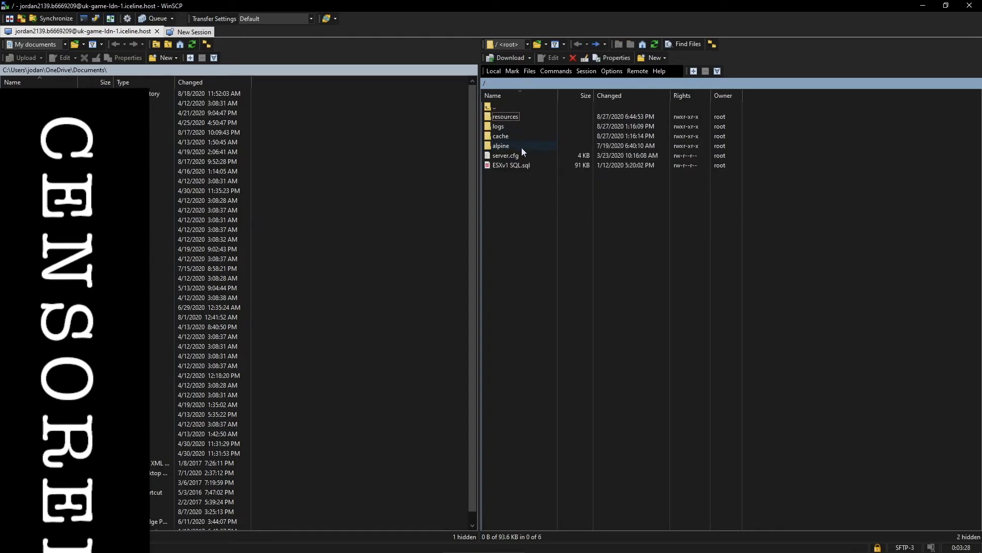
- Open server.cfg from the server root in Visual Studio Code and look through its contents
left_click(504, 155)
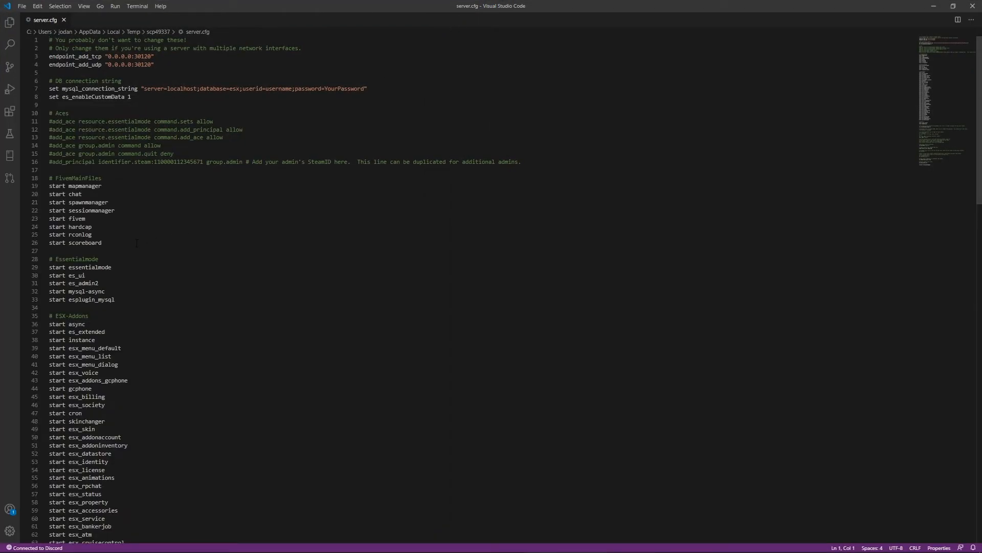
scroll(171, 353, "down", 15)
scroll(124, 389, "up", 15)
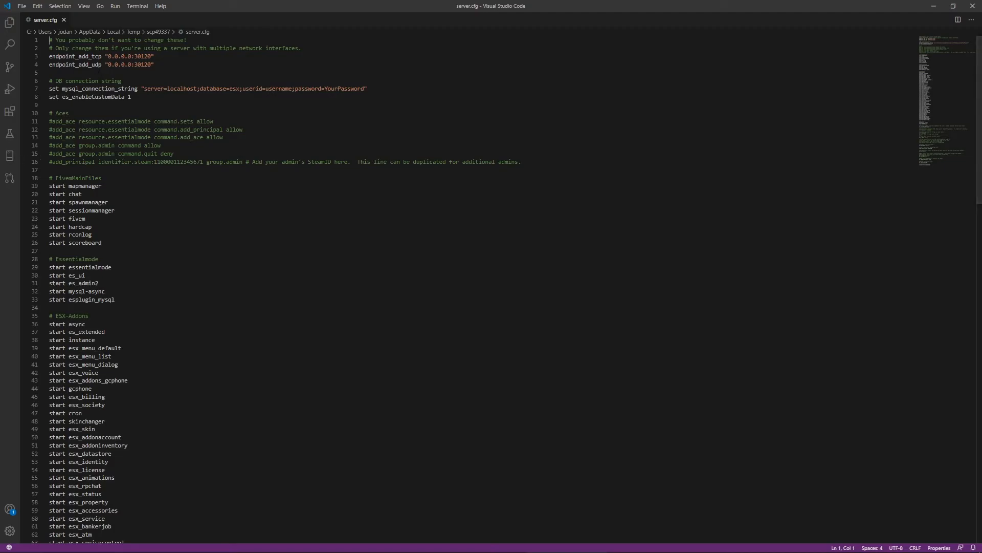
- Switch to the Iceline panel's Databases page, copy the database name and place the browser side by side with the server.cfg editor
left_click_drag(660, 1, 658, 0)
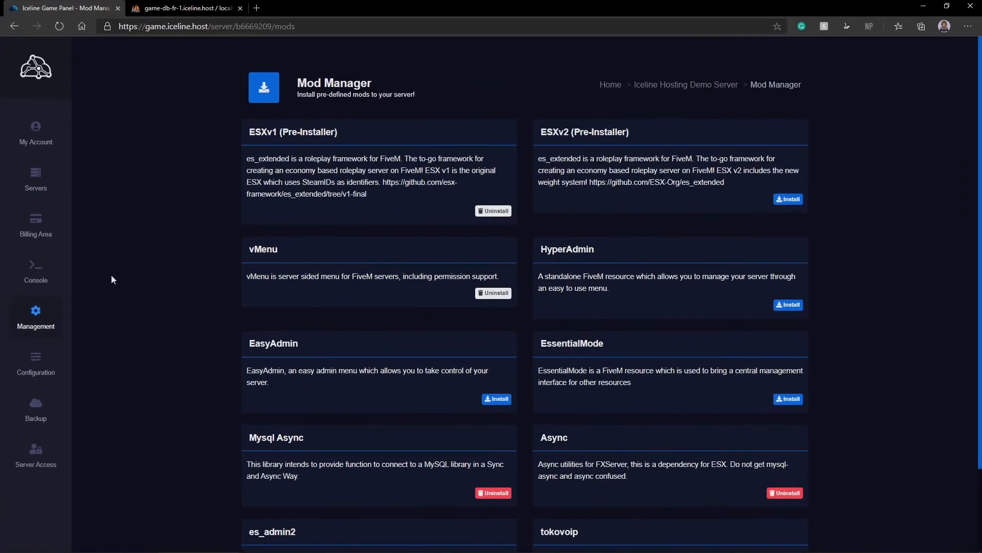
mouse_move(40, 330)
left_click(155, 361)
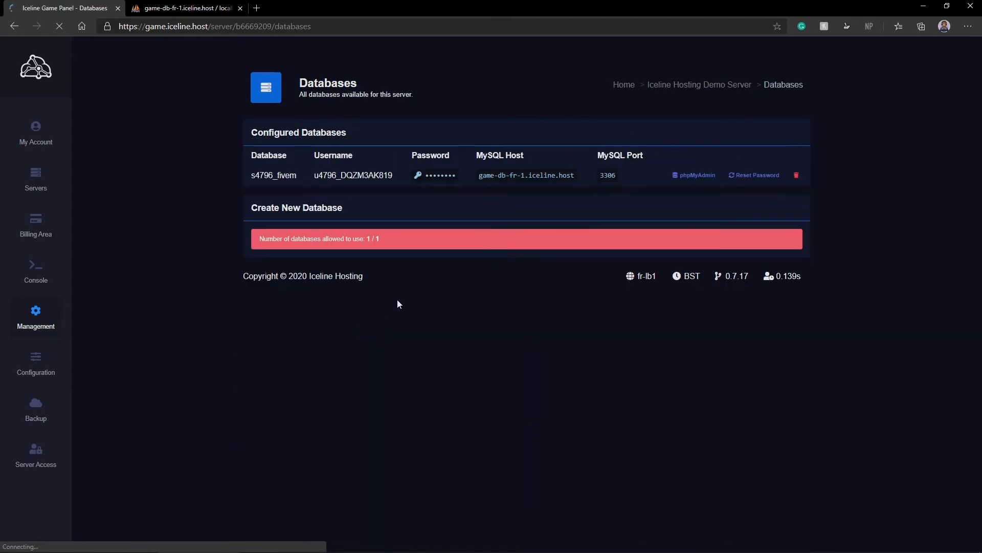
double_click(285, 180)
key("ctrl+c")
left_click_drag(450, 8, 0, 190)
left_click(600, 109)
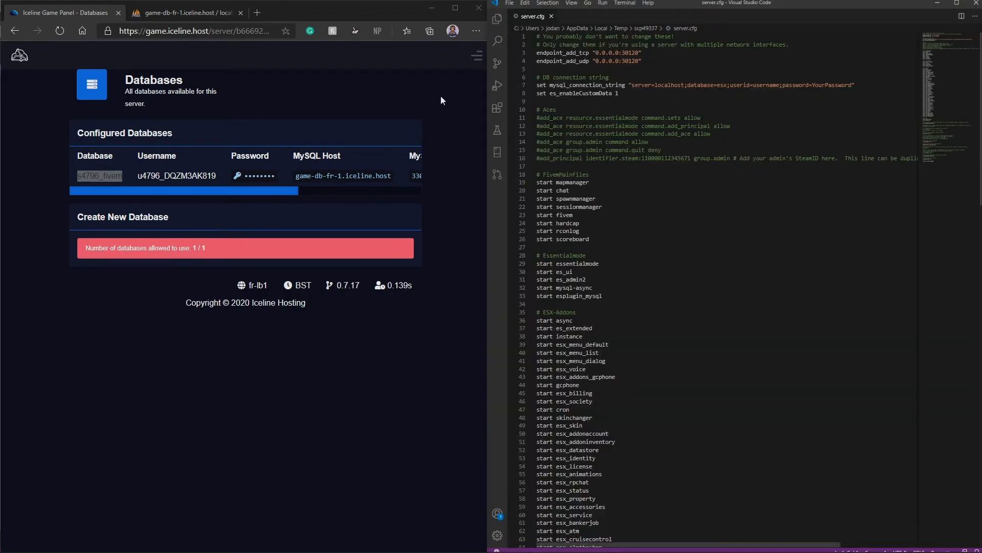
- Set the database value in server.cfg's mysql_connection_string to s4796_fivem, copied from the Databases page
left_click(92, 176)
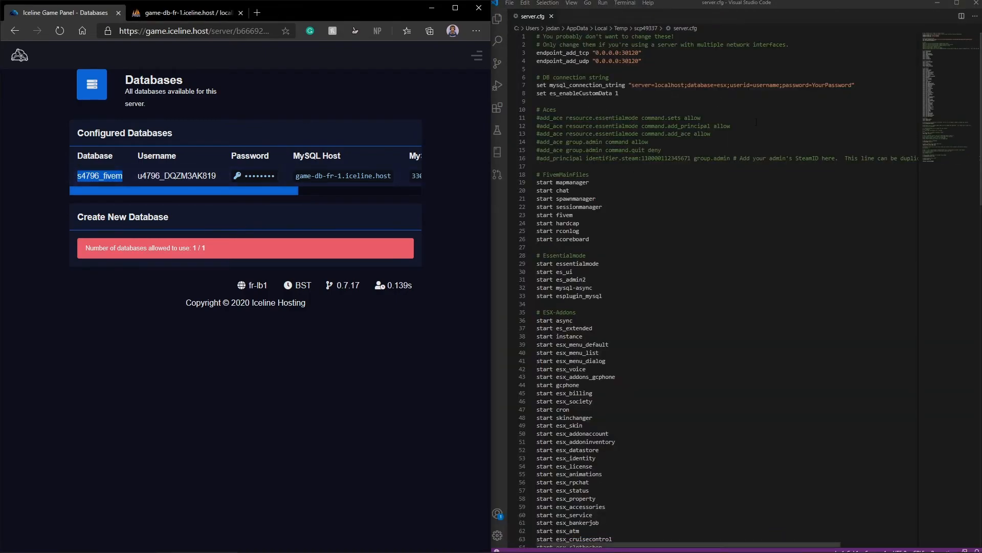
double_click(669, 85)
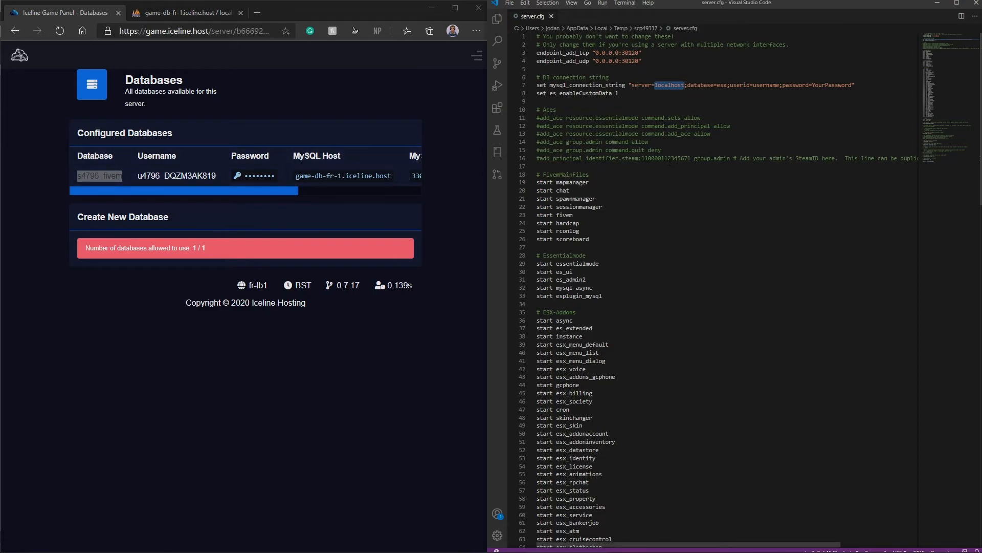
double_click(722, 85)
key("ctrl+v")
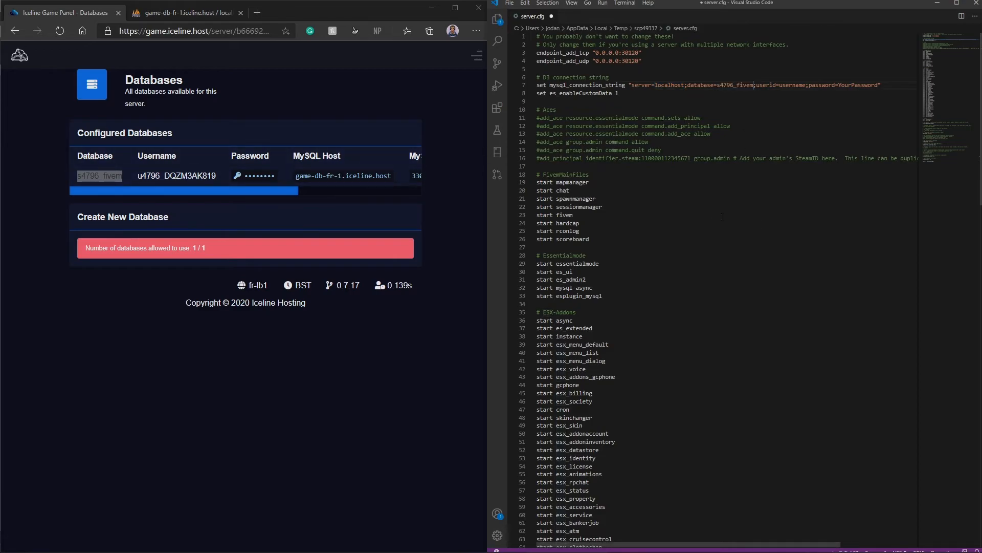
- Replace localhost in the mysql_connection_string with the MySQL host game-db-fr-1.iceline.host, without trailing whitespace
triple_click(336, 175)
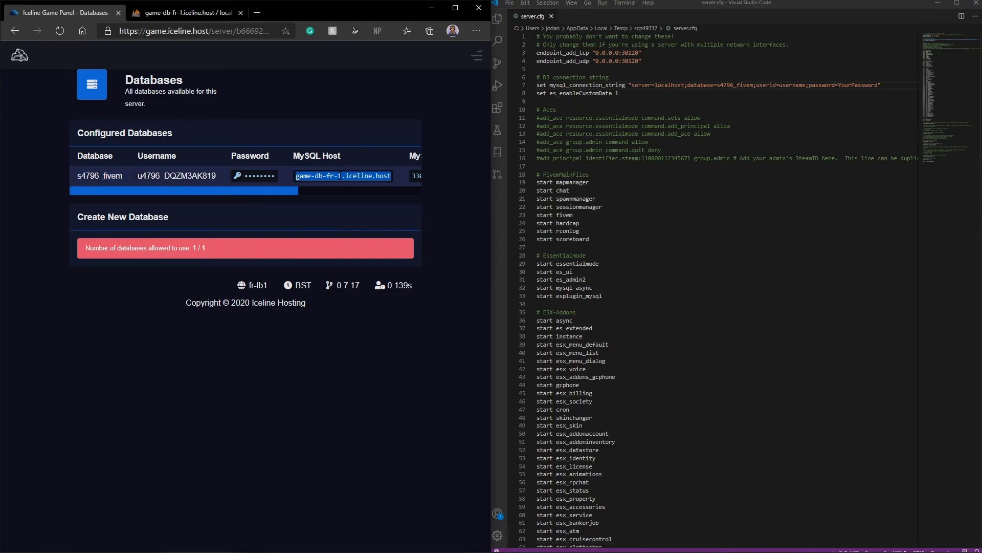
key("ctrl+c")
double_click(660, 85)
key("ctrl+v")
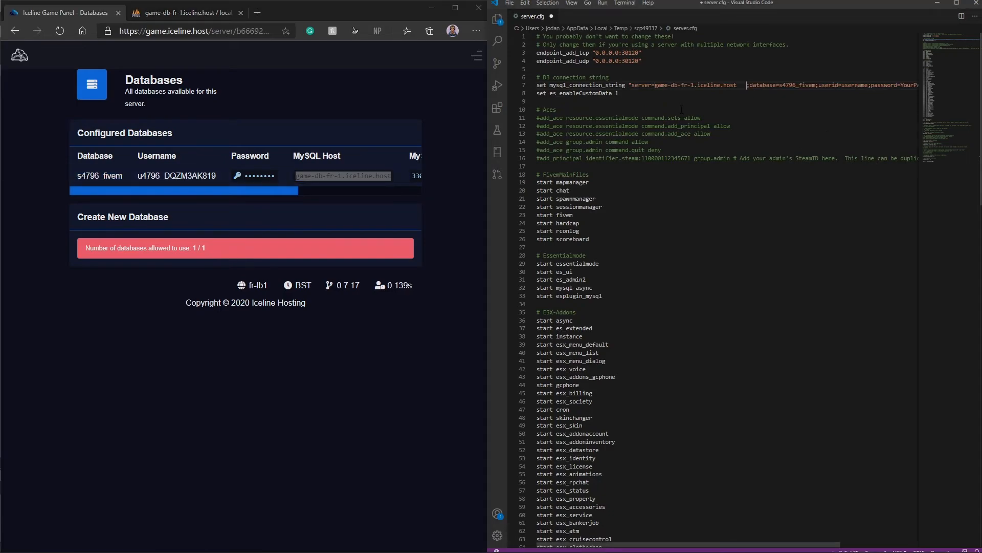
key("BackSpace")
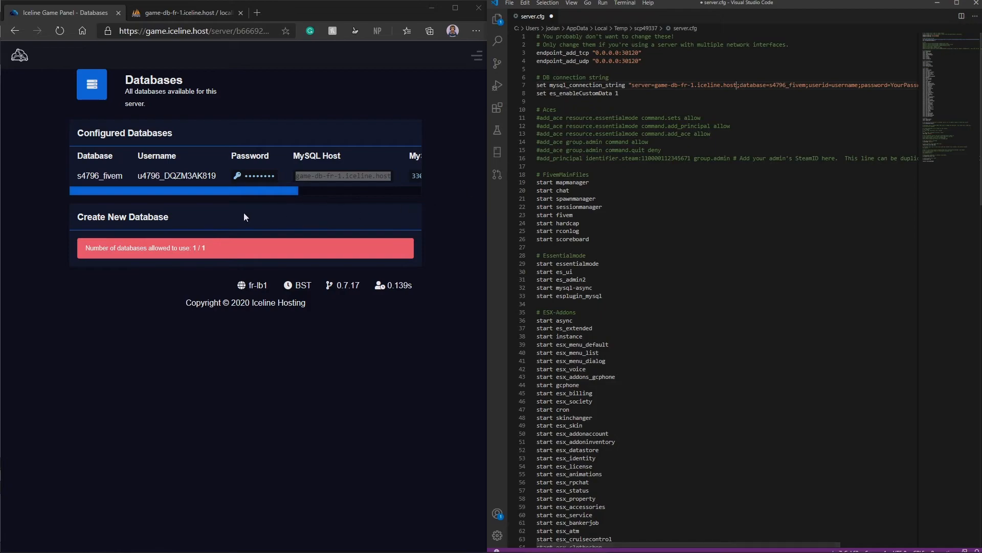
- Replace the userid placeholder in the mysql_connection_string with the database username from the Databases page
triple_click(203, 176)
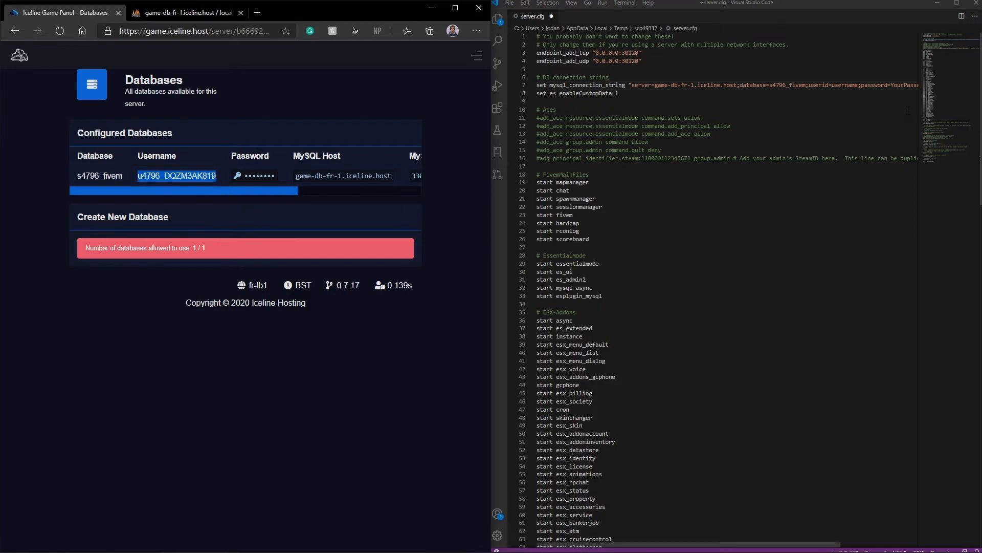
double_click(845, 85)
key("ctrl+v")
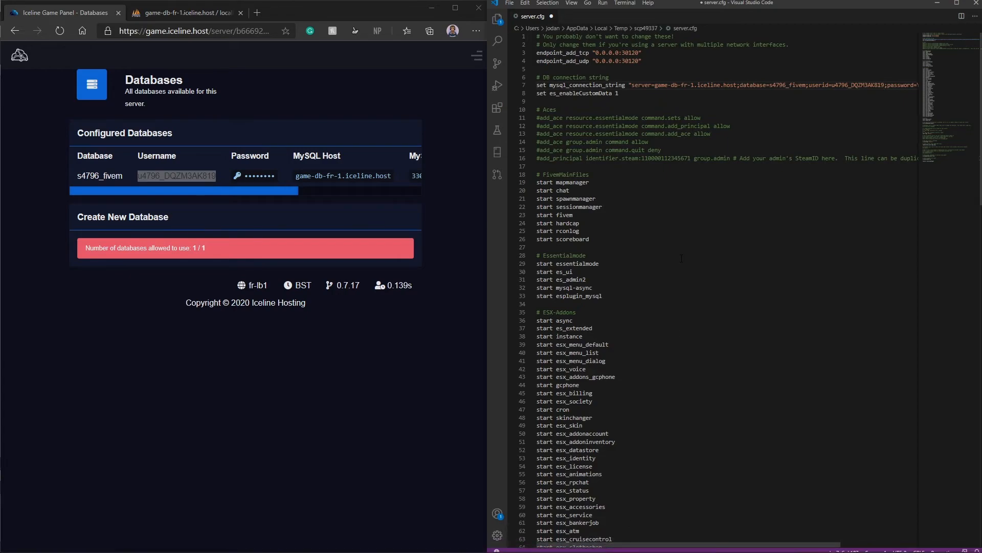
- Replace YourPassword in the mysql_connection_string with the database password revealed on the Databases page, and save server.cfg
scroll(681, 259, "right", 2)
scroll(681, 259, "right", 2)
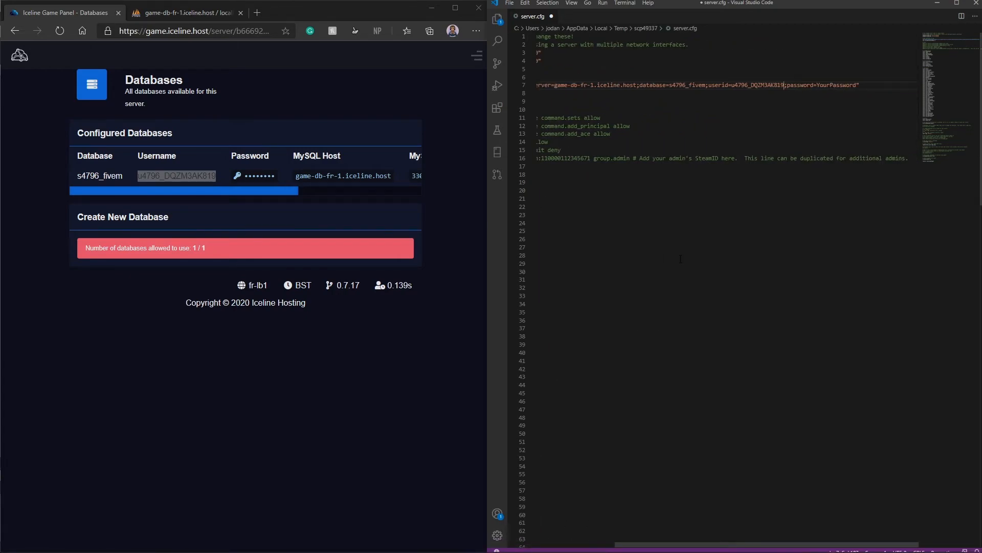
left_click(254, 175)
key("ctrl+c")
double_click(838, 85)
key("ctrl+v")
key("ctrl+s")
- Close the server.cfg editor and minimize the WinSCP window
left_click_drag(768, 7, 761, 38)
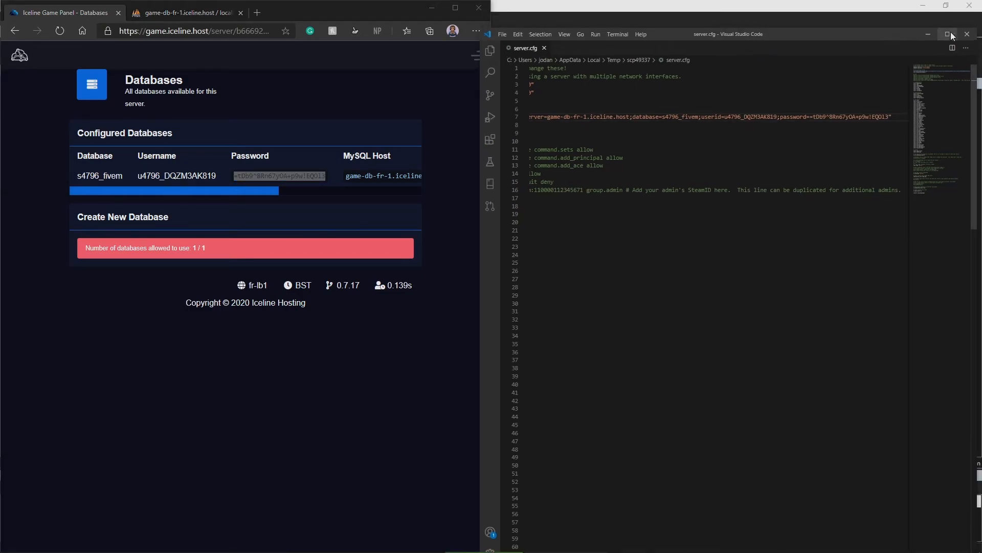
left_click(967, 33)
left_click_drag(340, 12, 1, 327)
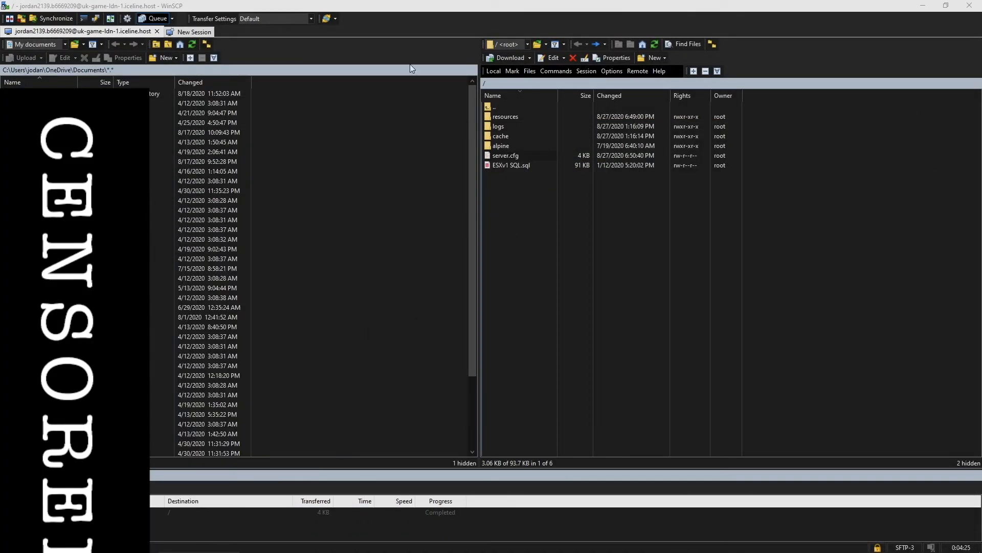
left_click(928, 9)
- Maximize the browser with the Iceline panel and start the server from its console page
left_click_drag(1, 154, 225, 0)
left_click(43, 275)
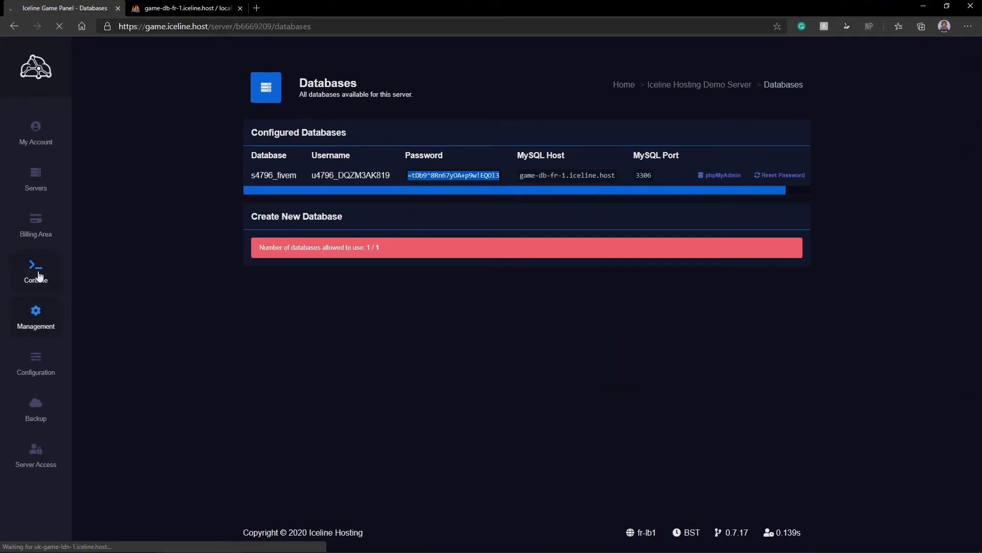
left_click(393, 479)
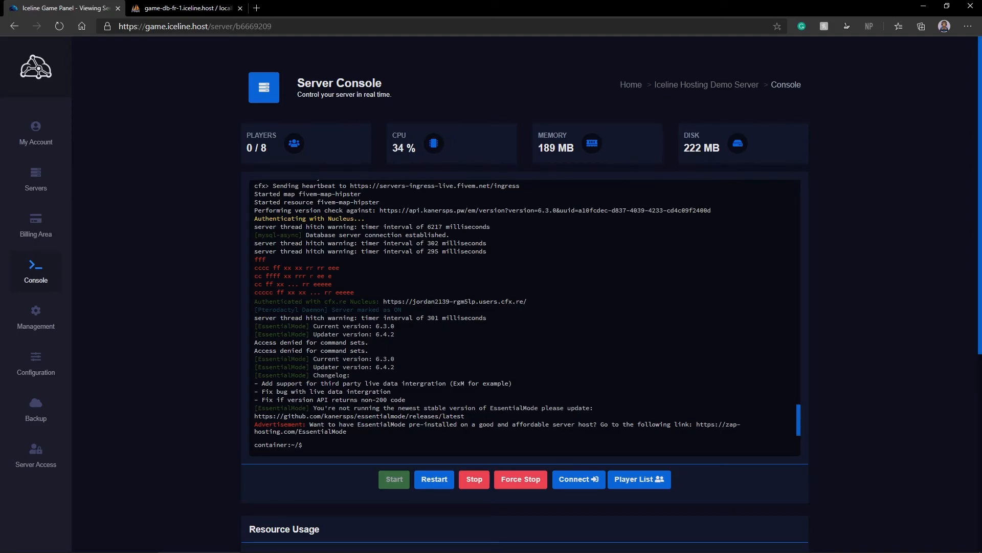
- Review the server console's startup output for the database connection and authentication messages
scroll(343, 368, "up", 3)
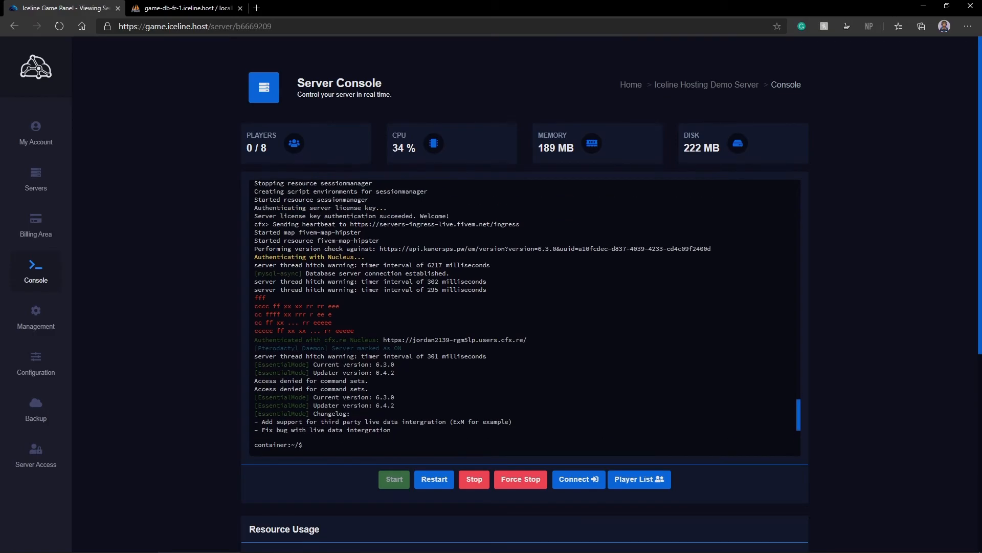
scroll(376, 341, "up", 1)
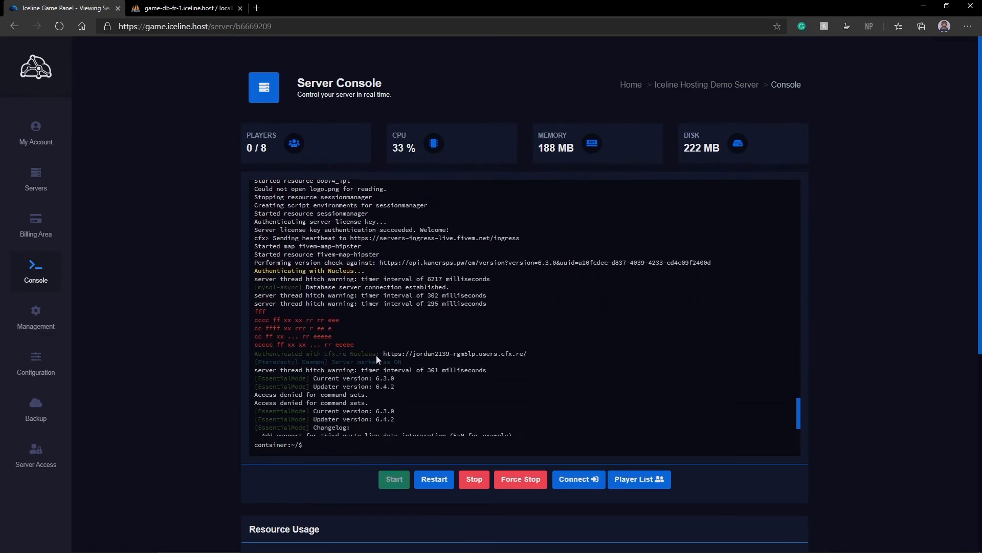
scroll(357, 352, "down", 3)
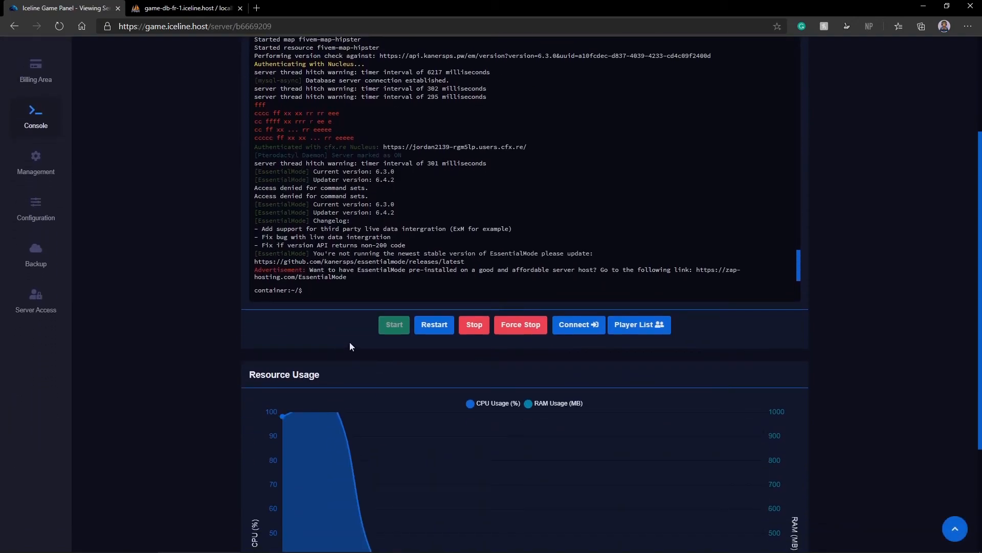
scroll(349, 342, "up", 2)
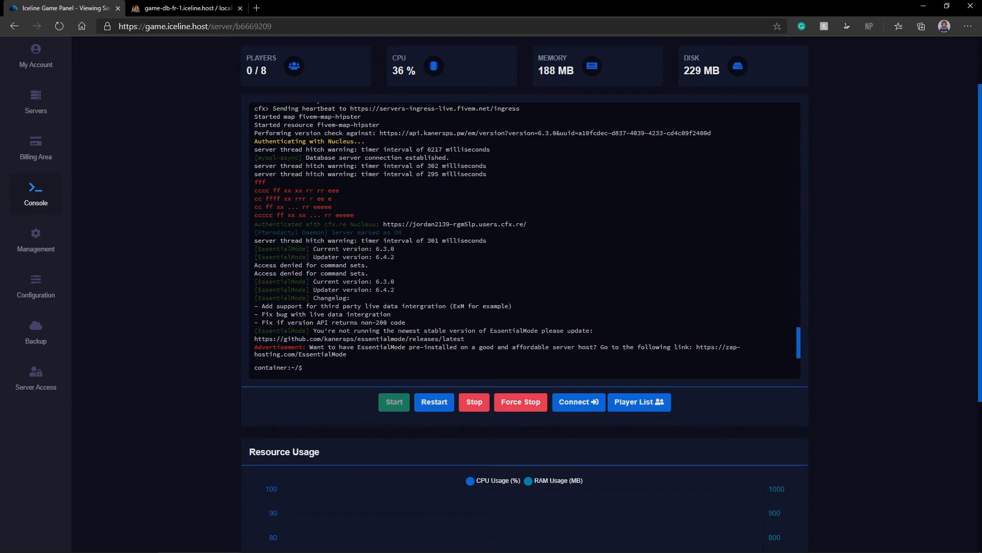
- Review the server console log and highlight the mysql-async database connection message
scroll(339, 314, "up", 3)
scroll(79, 358, "up", 2)
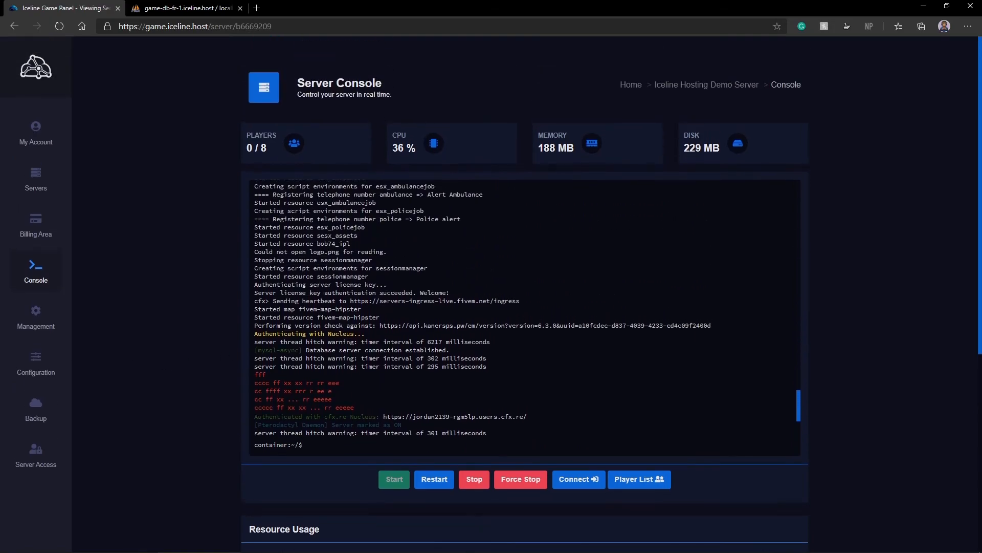
triple_click(330, 350)
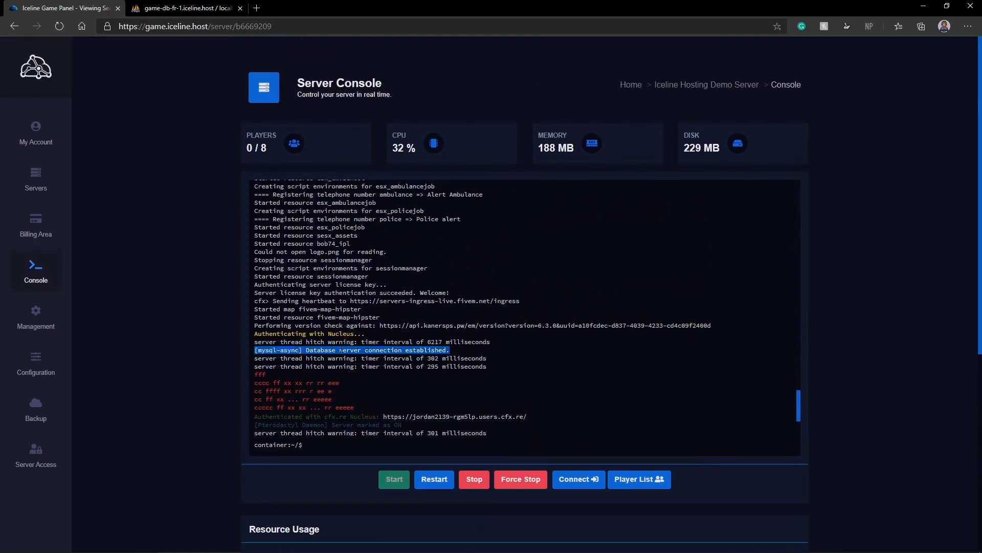
scroll(525, 307, "down", 3)
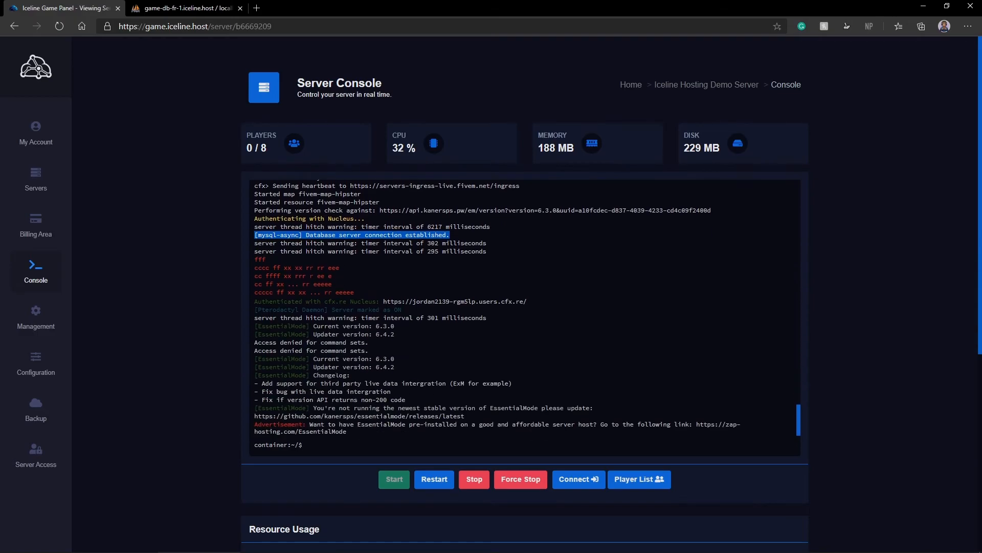
- Open the server's Server Info page in the Iceline panel and select its connection address
key("super+d")
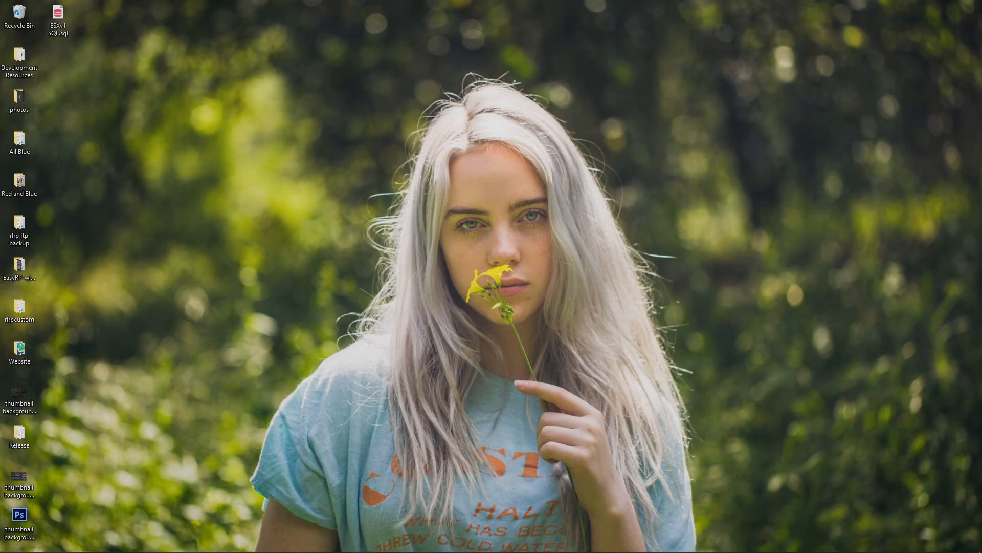
mouse_move(380, 549)
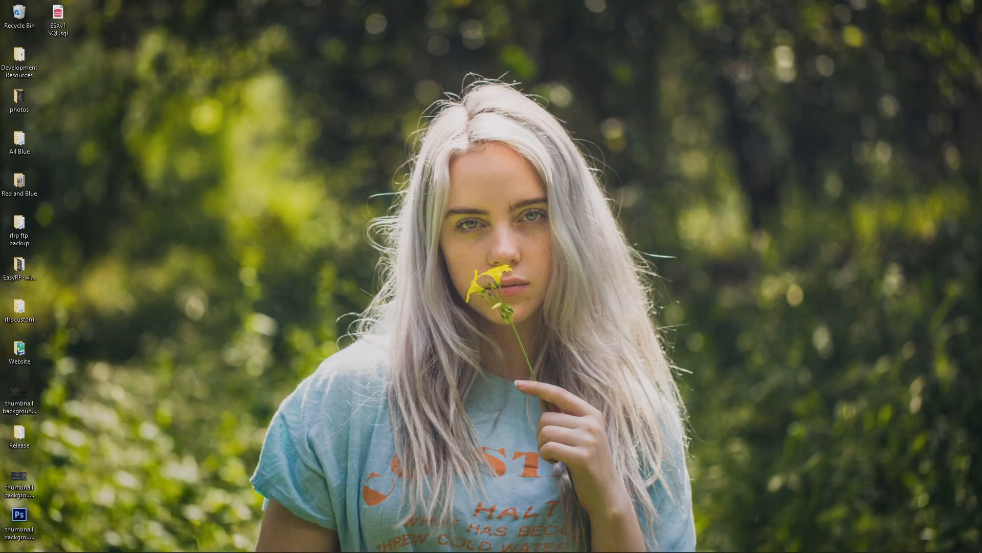
left_click_drag(0, 46, 328, 0)
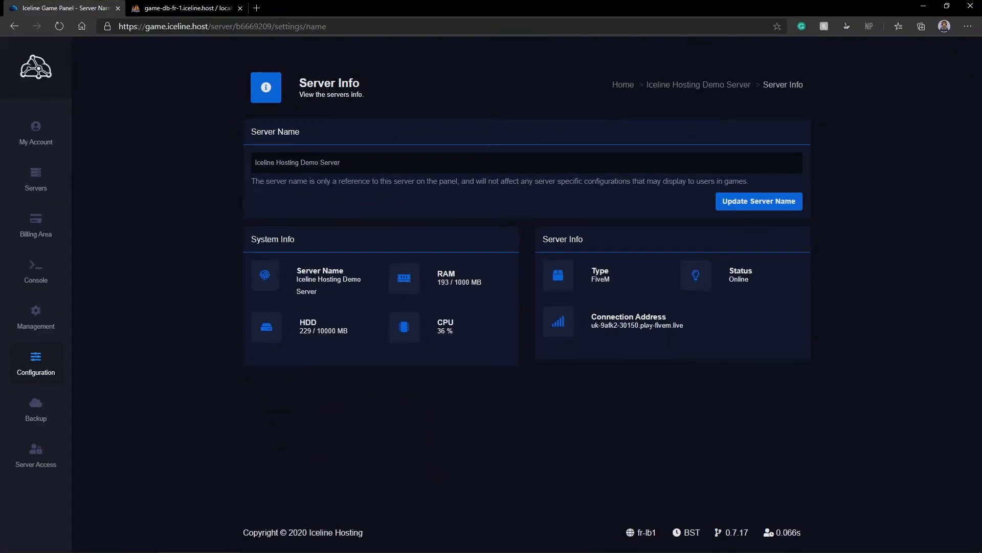
triple_click(646, 326)
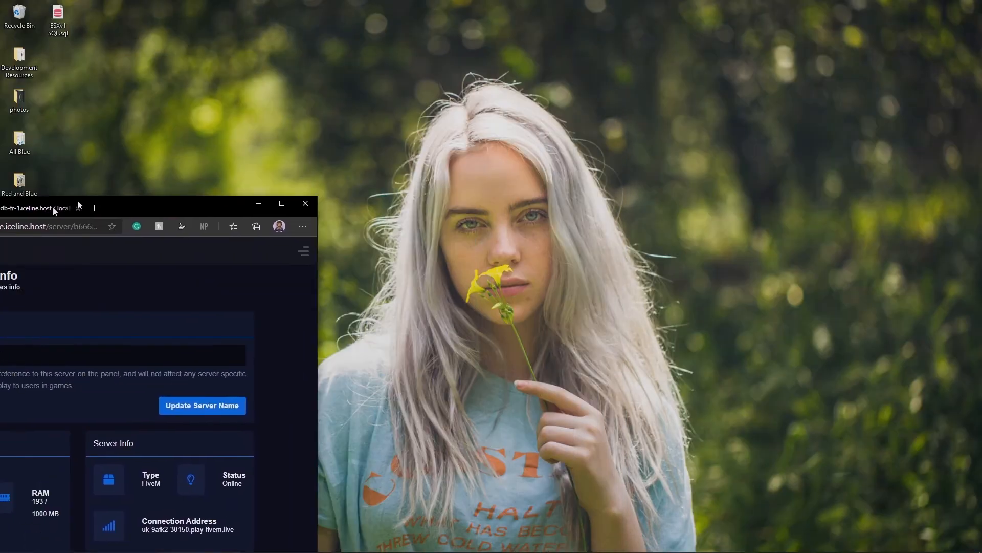
- Open server.cfg in Visual Studio Code, select the endpoint_add_udp IP address and port, and close the editor and WinSCP windows
left_click(486, 545)
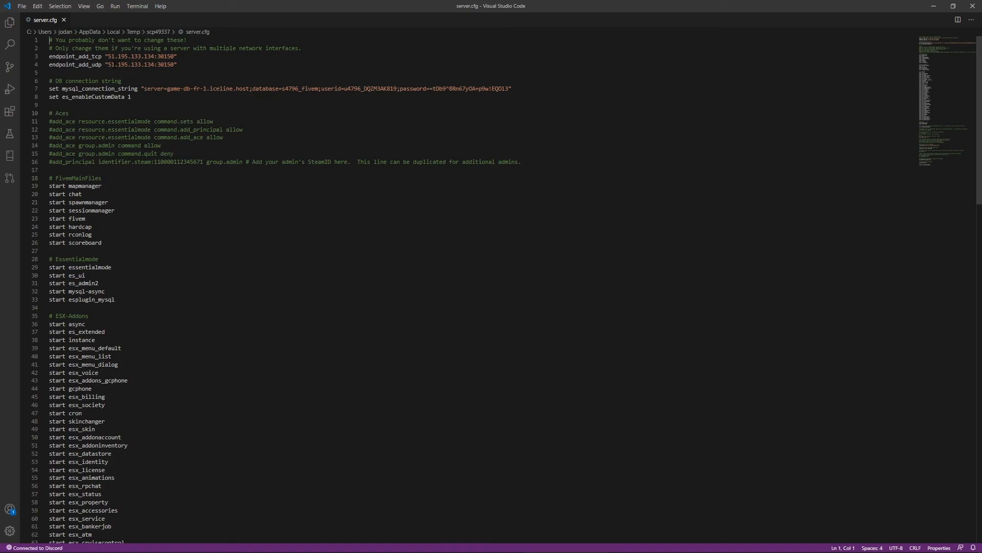
left_click_drag(108, 65, 175, 64)
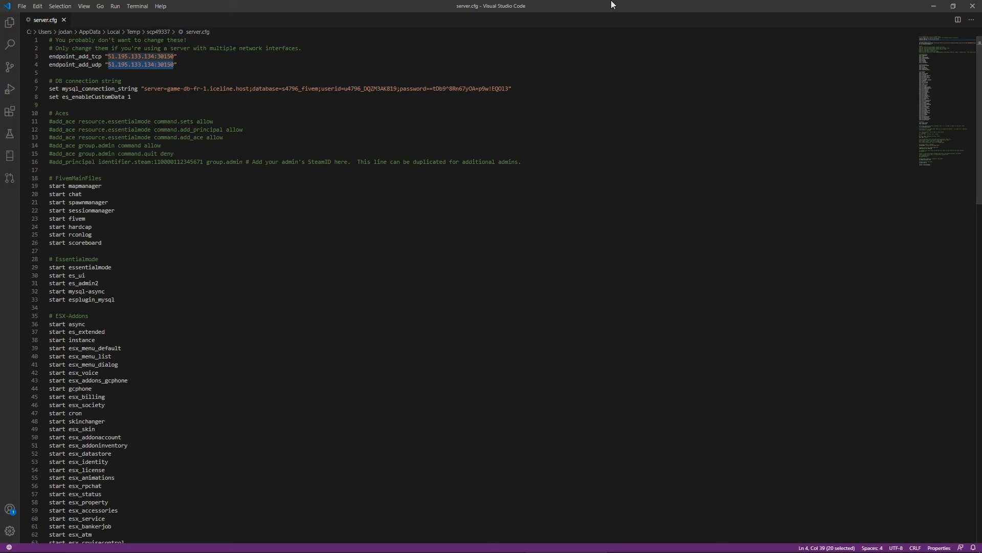
left_click(972, 6)
left_click(923, 5)
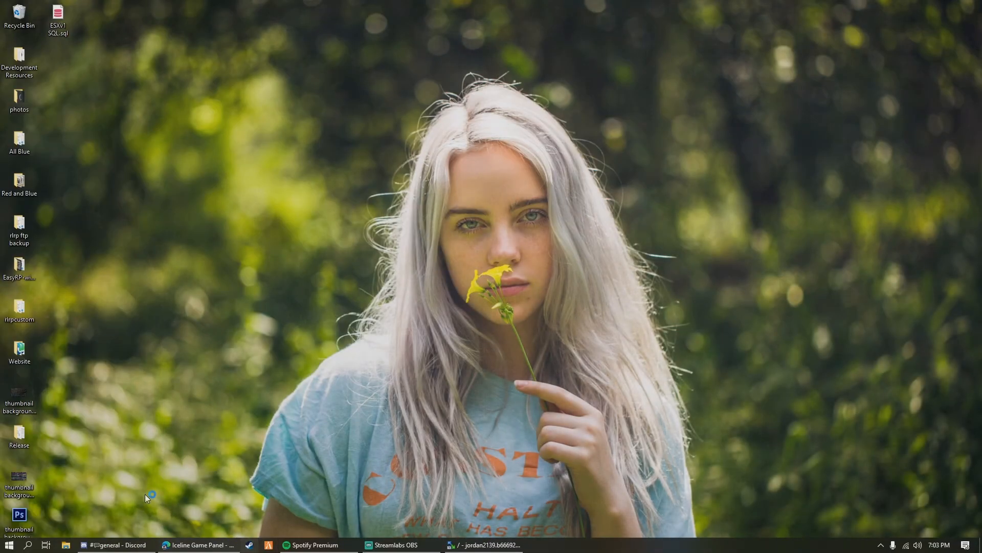
- Check the server name in the Iceline panel, and search FiveM's server list for iceline to open the Iceline Hosting Demo Panel entry
left_click(199, 544)
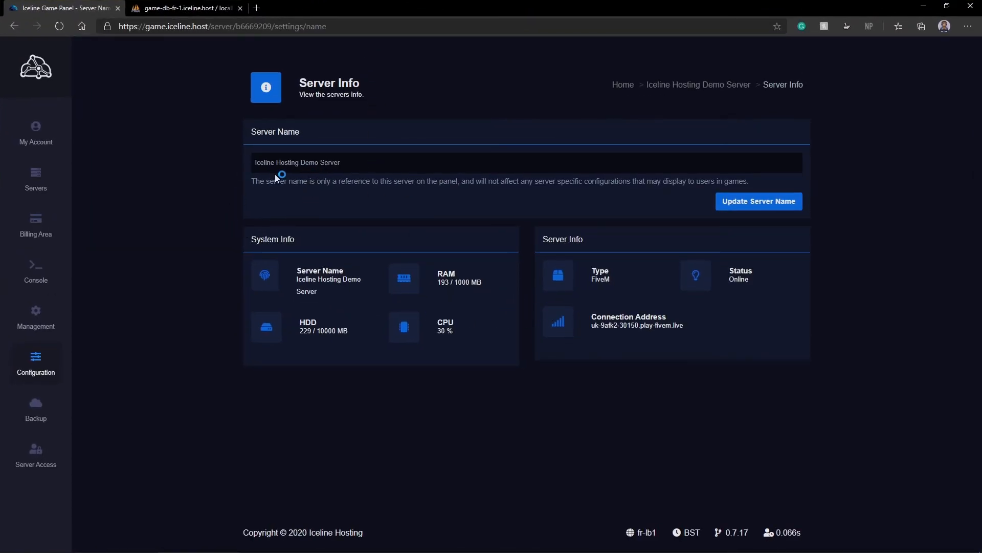
left_click_drag(254, 163, 342, 163)
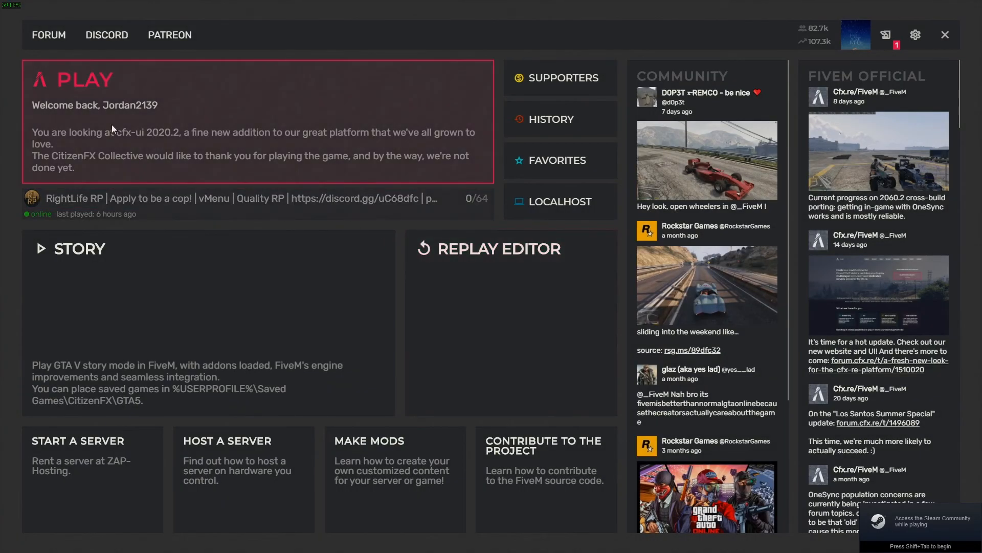
left_click(99, 84)
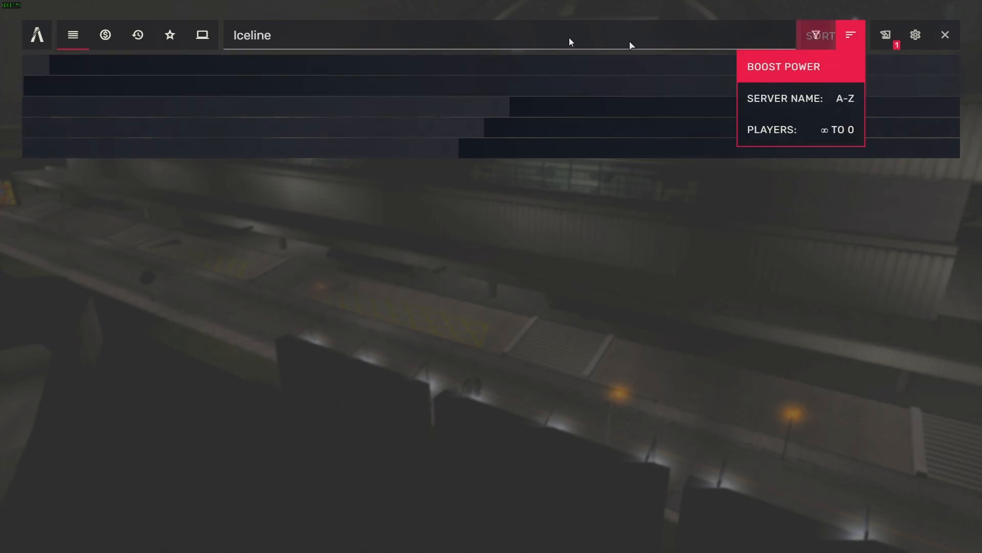
left_click(508, 43)
key("BackSpace")
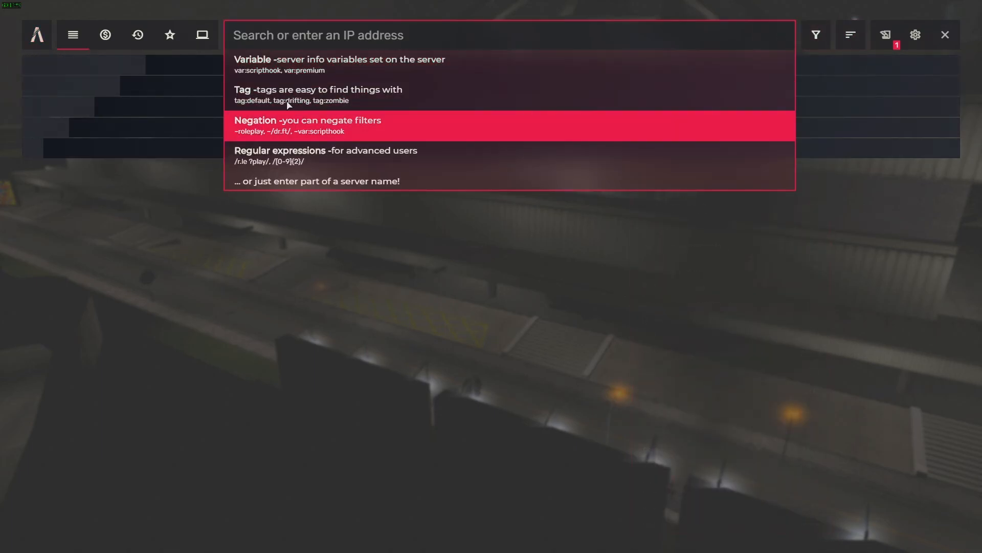
type("icel")
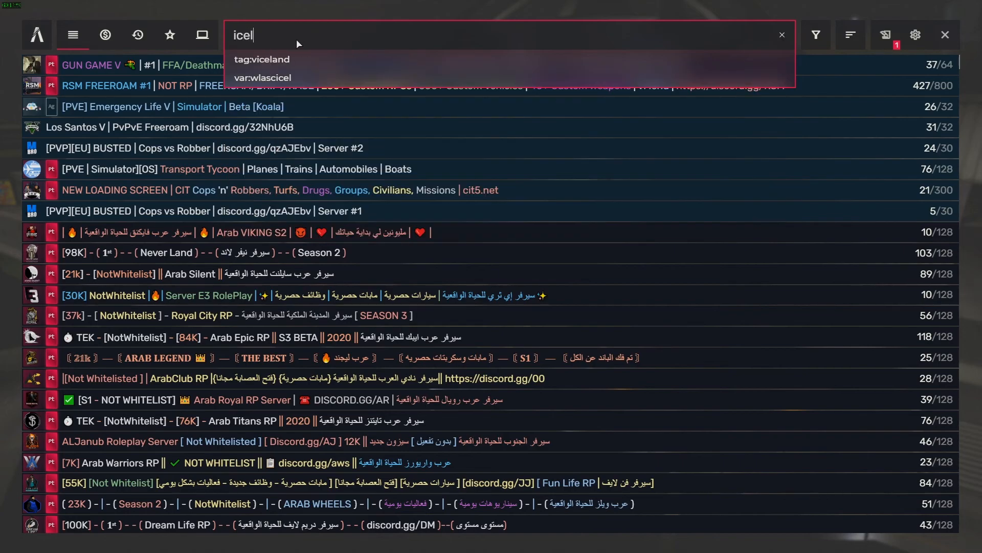
type("ine")
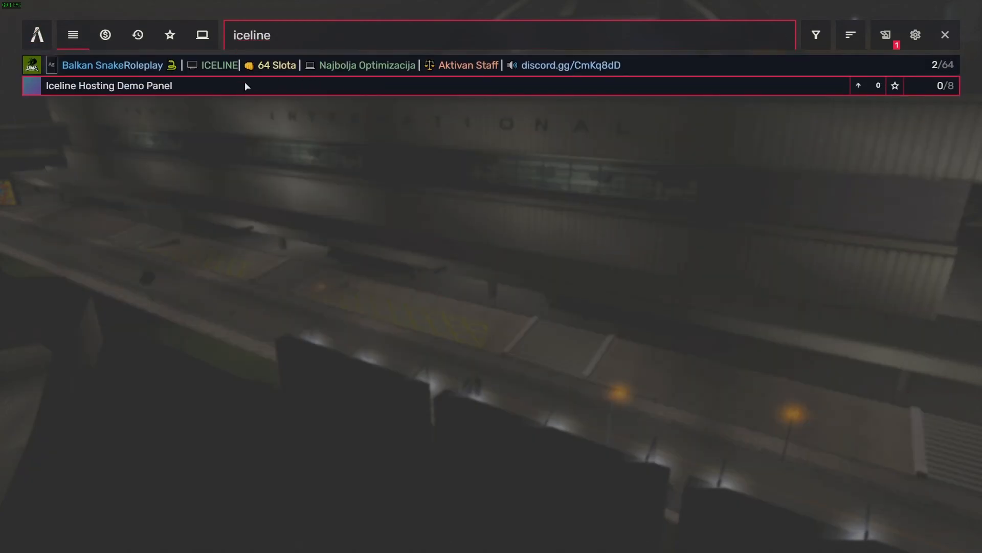
left_click(245, 86)
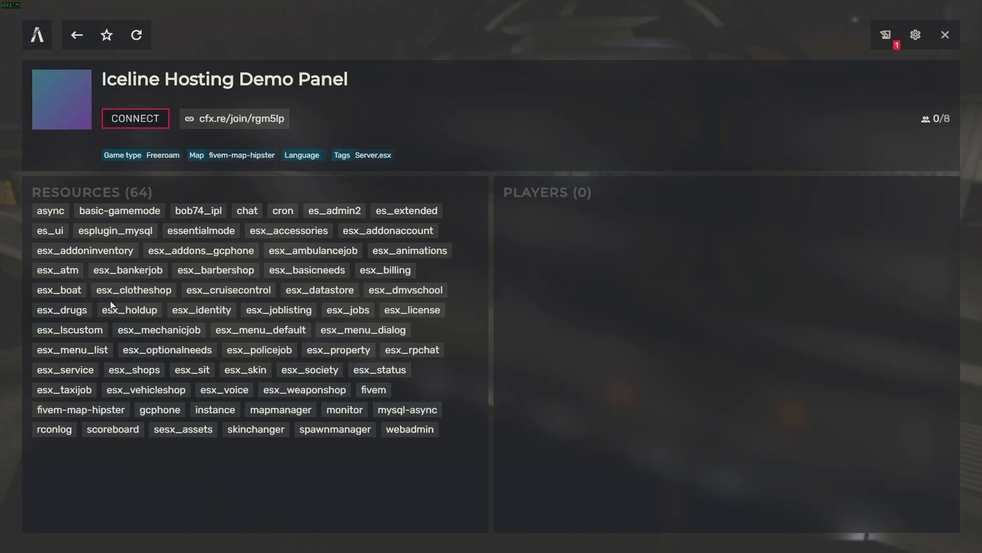
- Return to the FiveM home screen and join the server through the client console with connect 51.195.133.134:30150
left_click(35, 33)
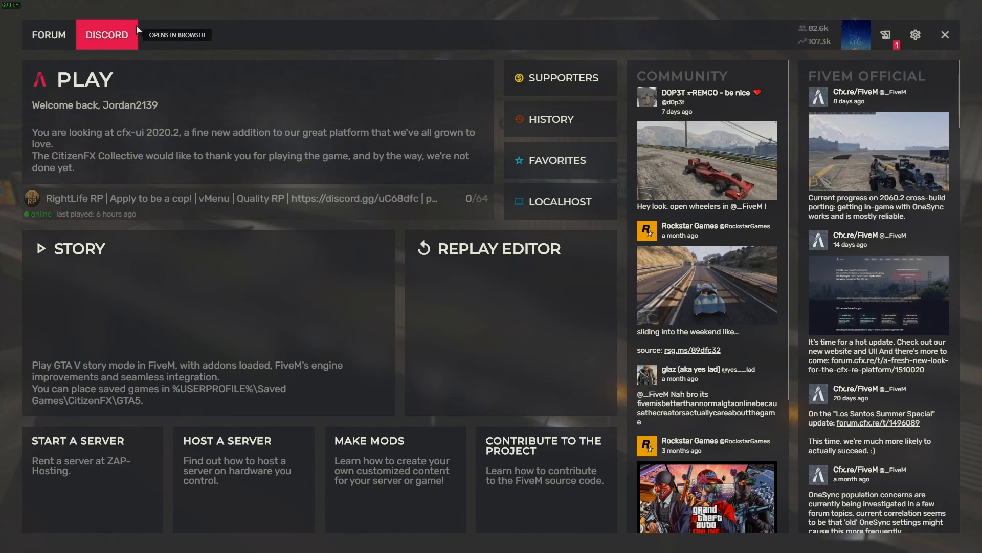
key("F8")
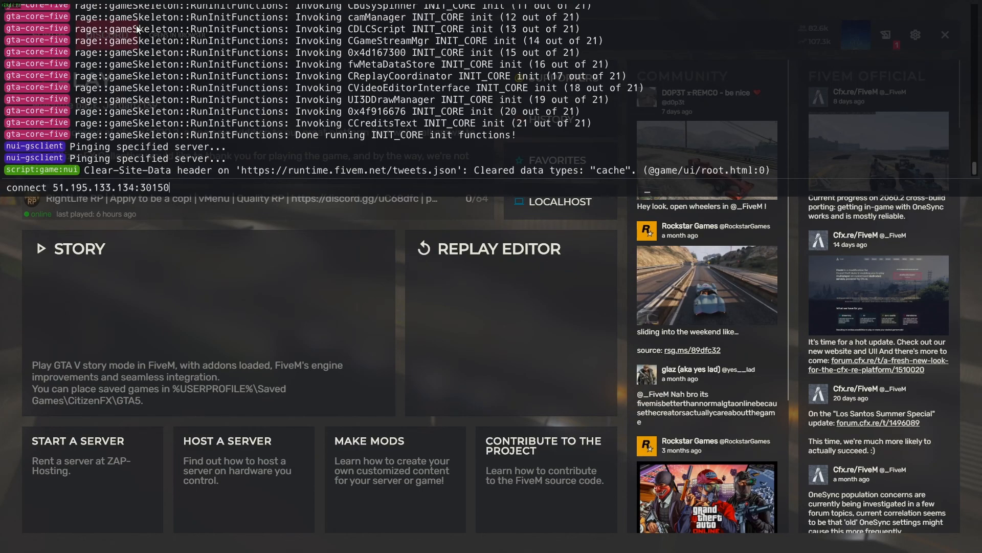
type("connect")
type("51.195.135.134:30150")
key("Return")
key("F8")
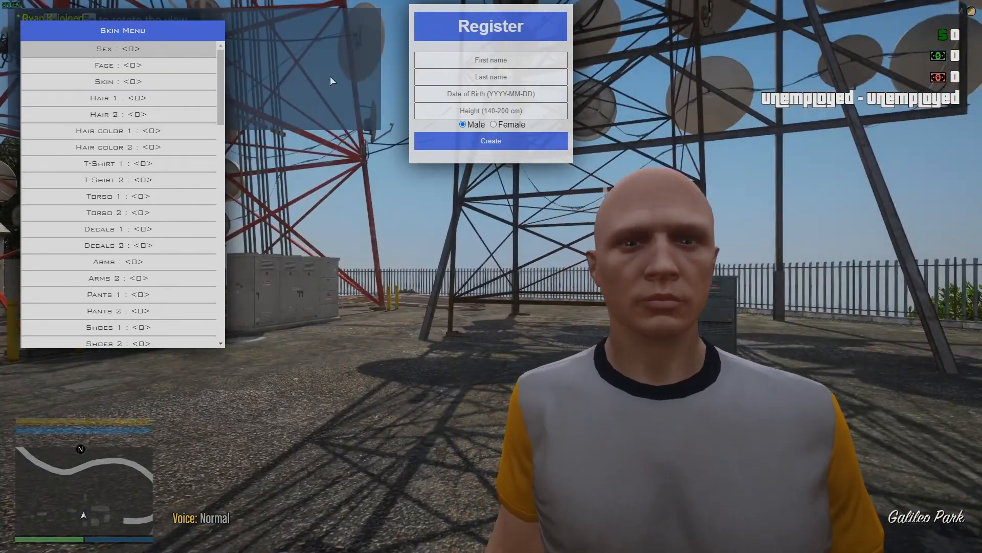
- Begin the in-game character registration at the First name field
left_click(499, 60)
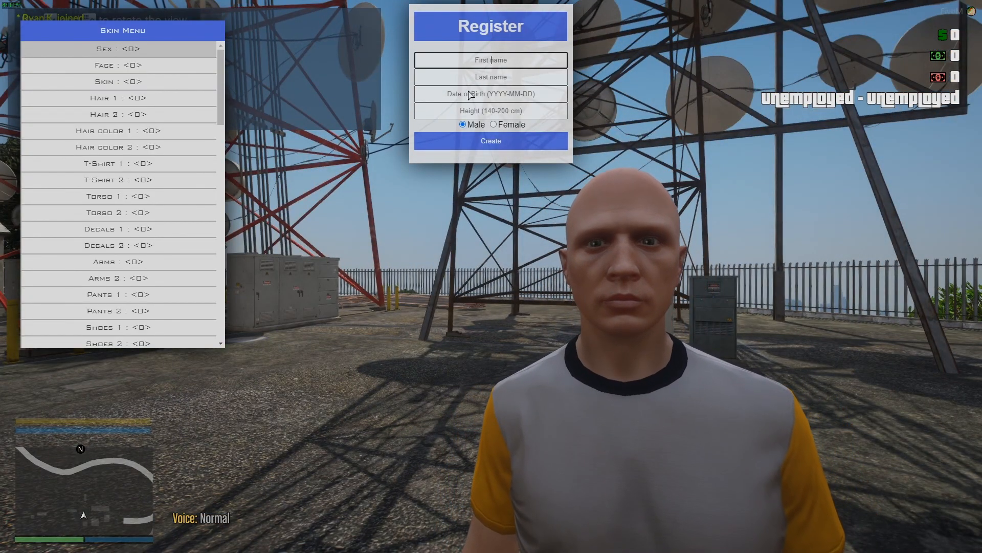